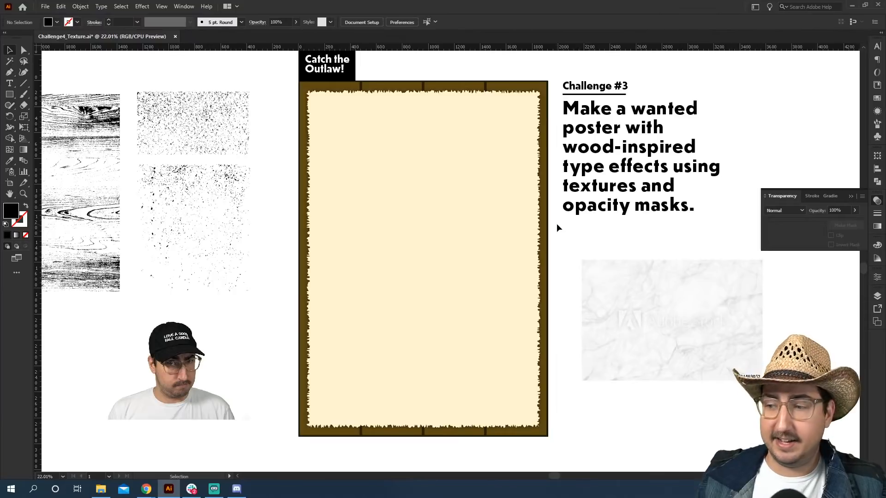
Move the portrait photo onto the poster and scale it up to sit in the middle.
left_click(187, 366)
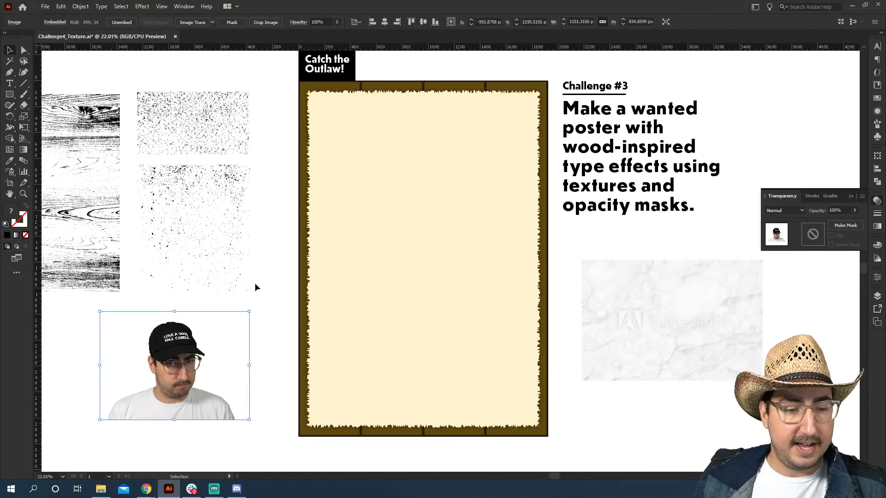
left_click_drag(203, 351, 449, 230)
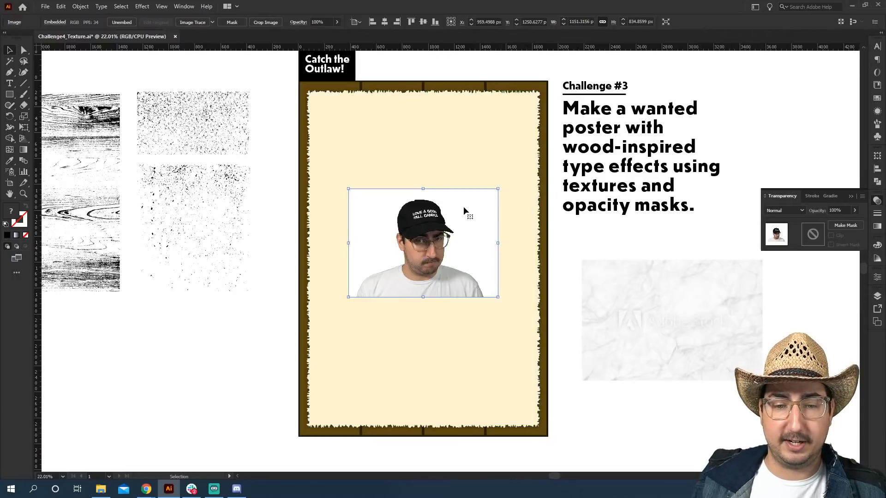
key("s")
left_click_drag(493, 184, 531, 153)
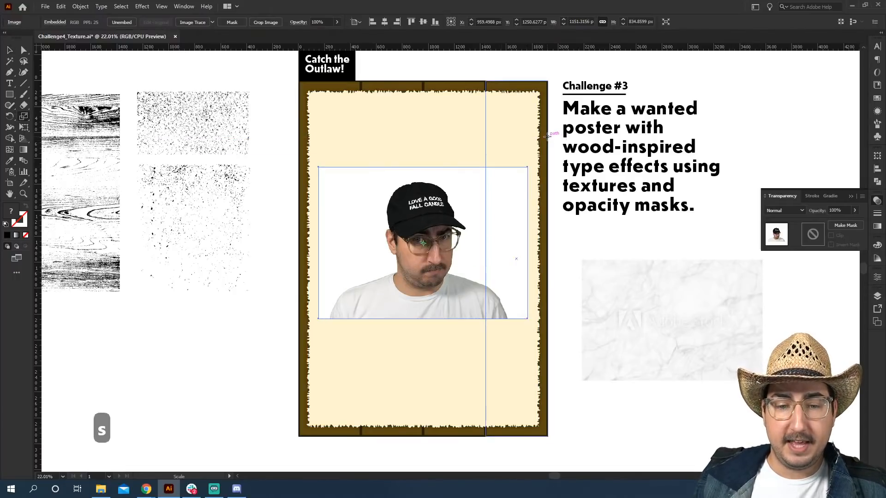
key("v")
left_click_drag(496, 226, 500, 243)
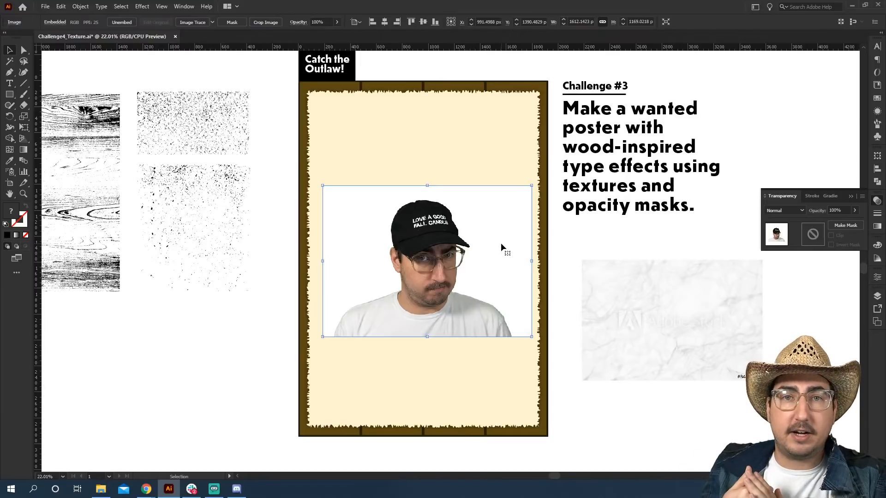
Set the photo's blend mode to Multiply.
left_click(779, 210)
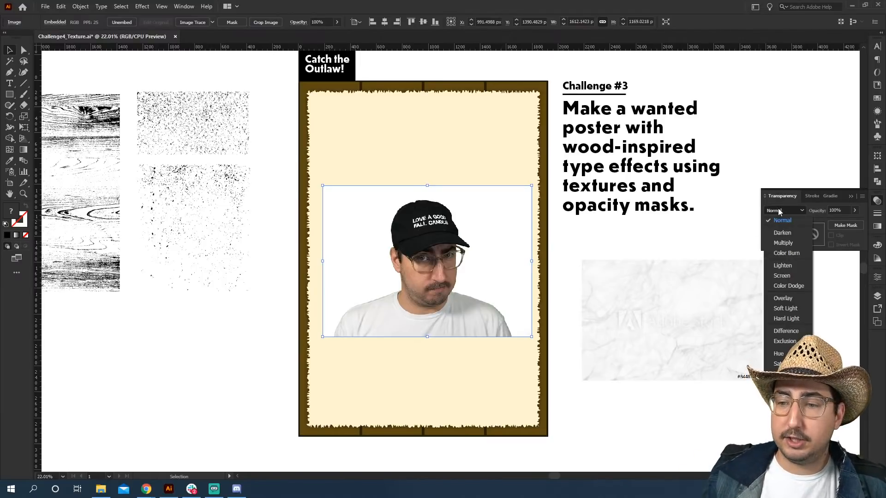
left_click(792, 244)
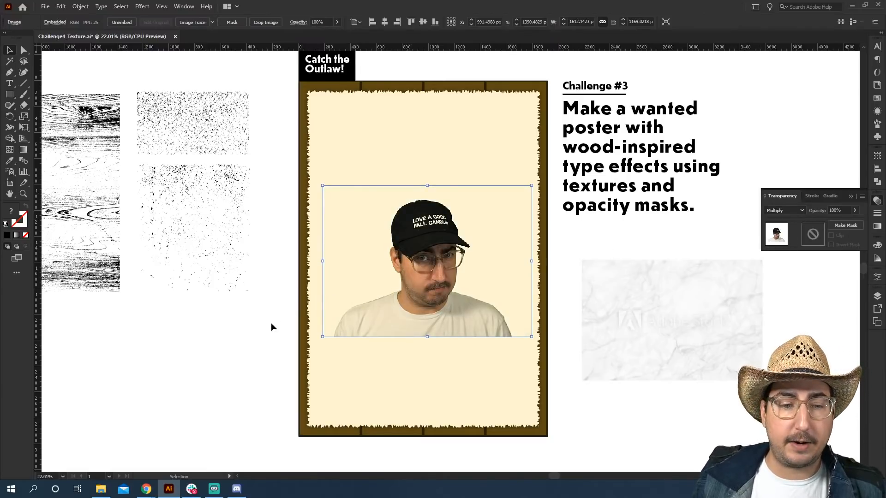
left_click(271, 337)
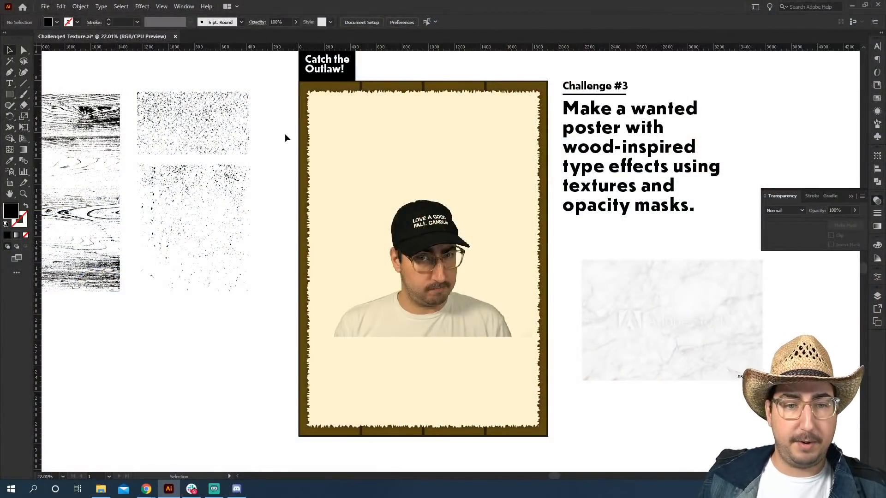
Create a point-type text object at the poster's top-left and scale it up.
key("t")
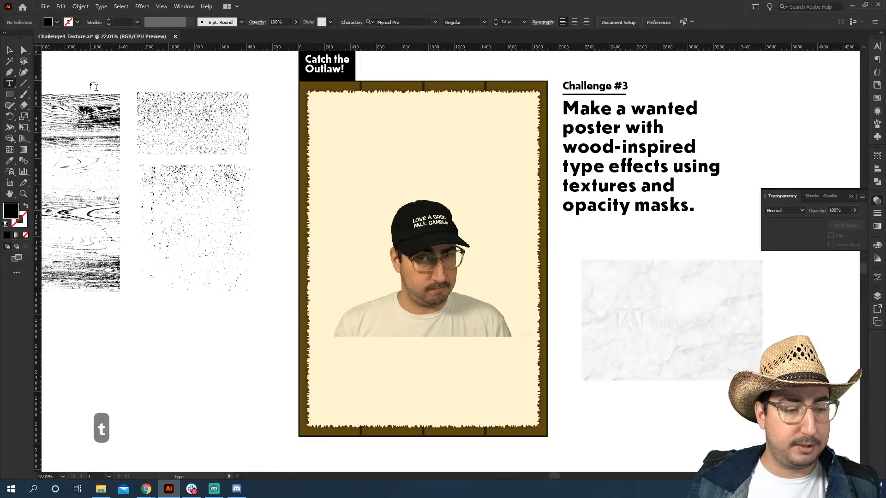
left_click(283, 138)
key("Escape")
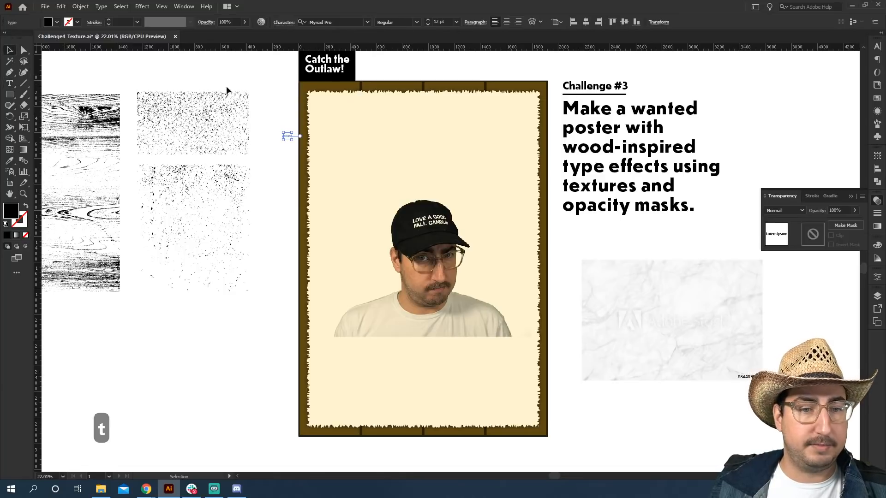
key("s")
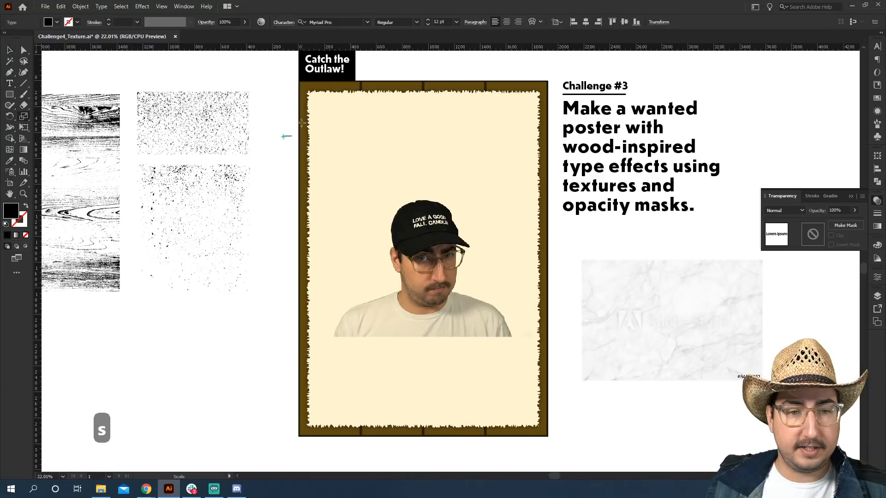
left_click_drag(302, 122, 394, 96)
Set the text's font to Breakers Slab, browsing Adobe Fonts filtered for heavy-weight slab serifs.
key("t")
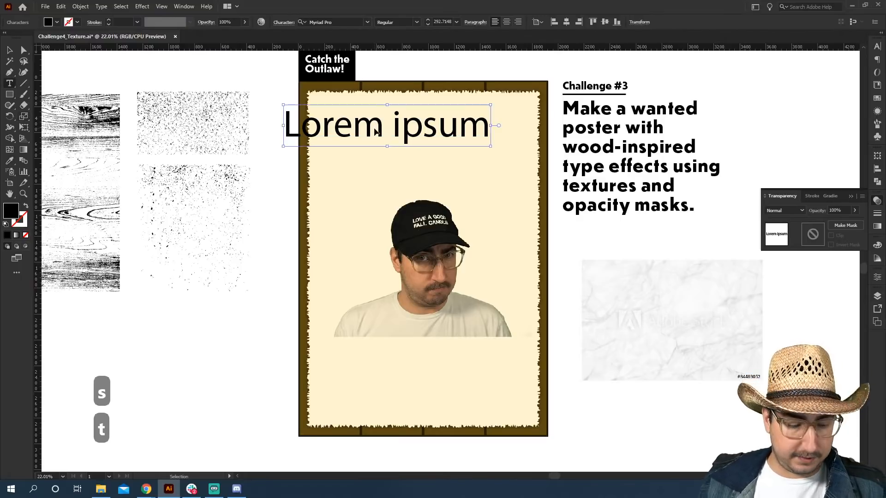
left_click(375, 131)
key("ctrl+a")
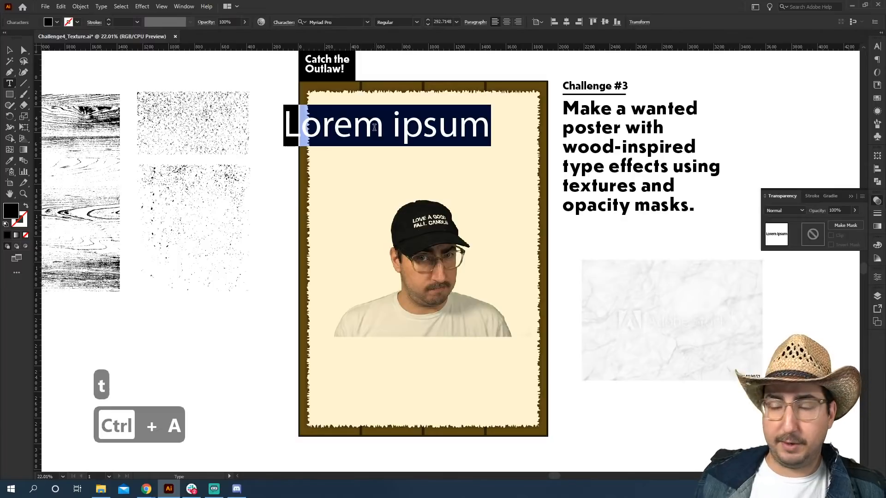
key("ctrl+t")
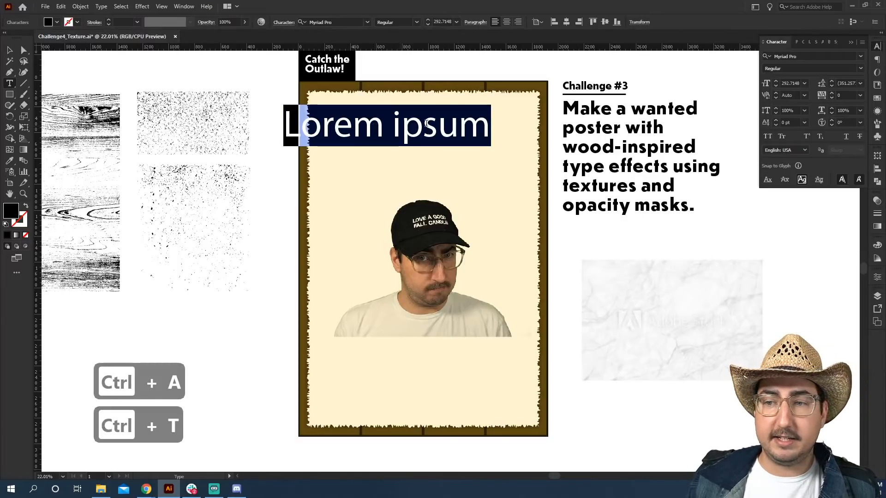
left_click(791, 56)
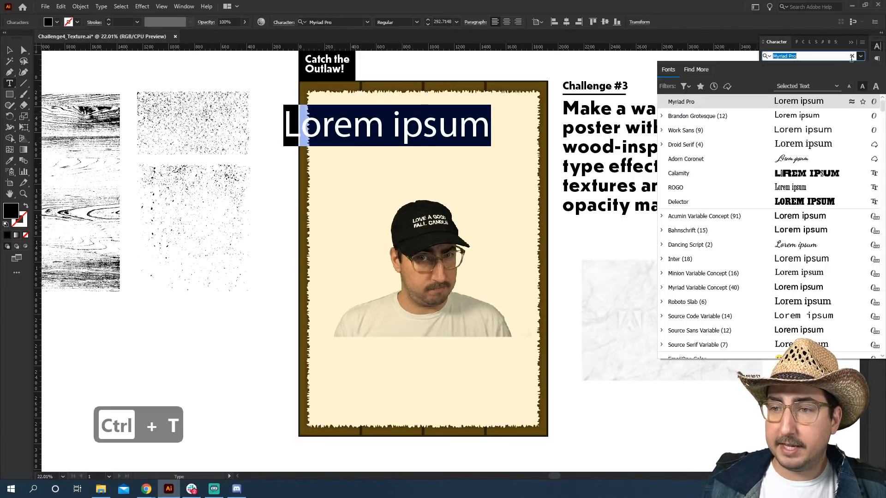
left_click(701, 70)
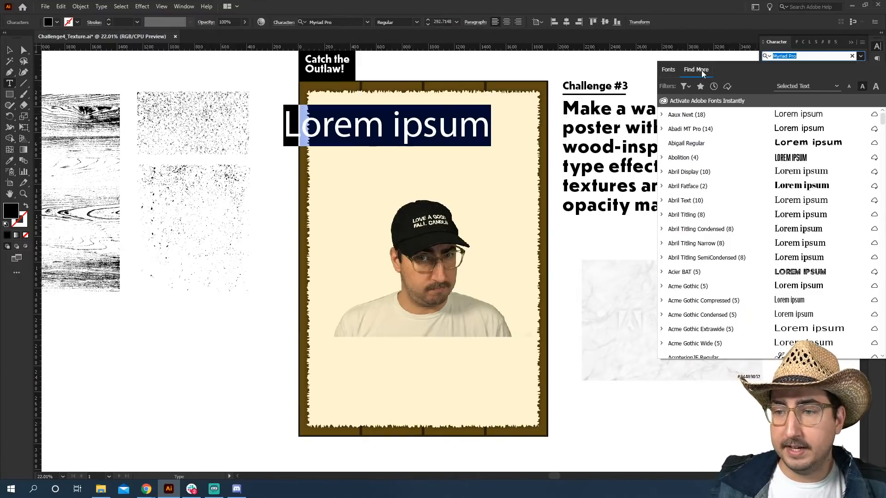
left_click(686, 87)
left_click(649, 135)
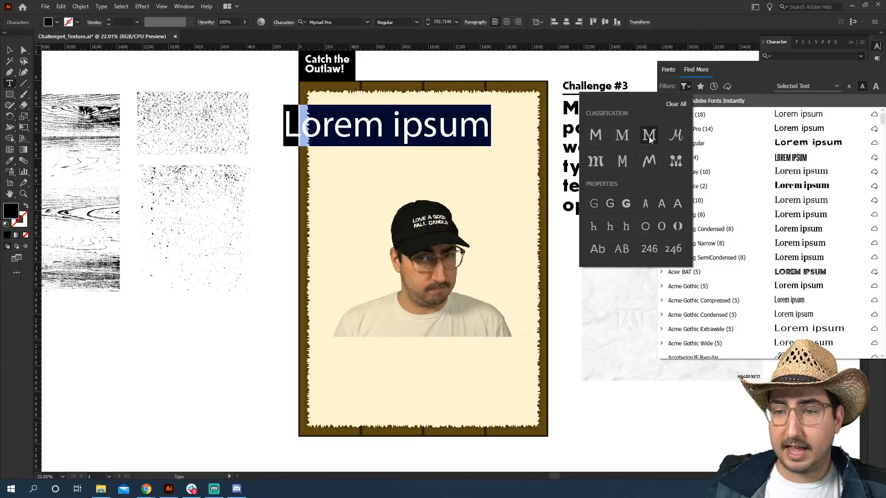
left_click(627, 206)
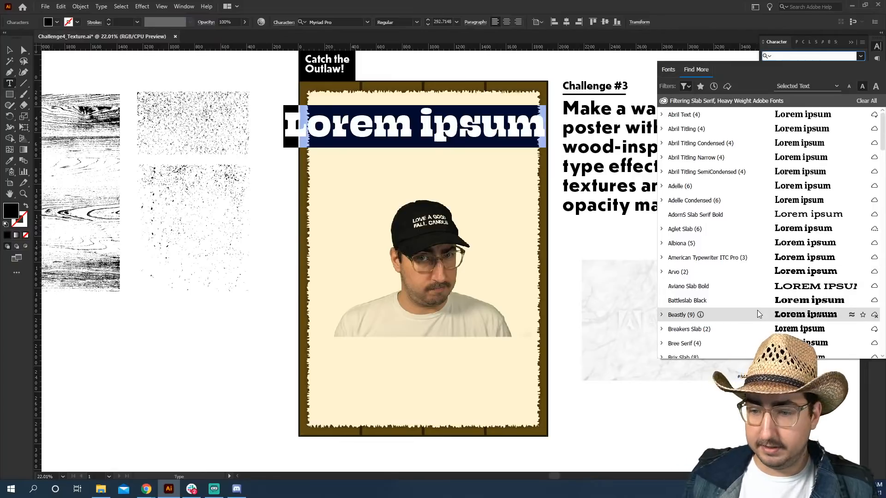
left_click(726, 329)
Replace the placeholder text with WANTED.
left_click(400, 131)
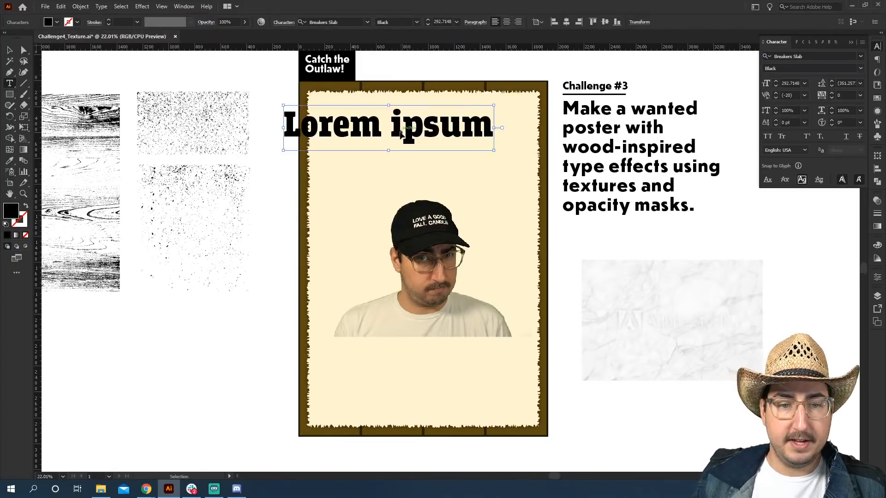
key("ctrl+a")
type("WANTED")
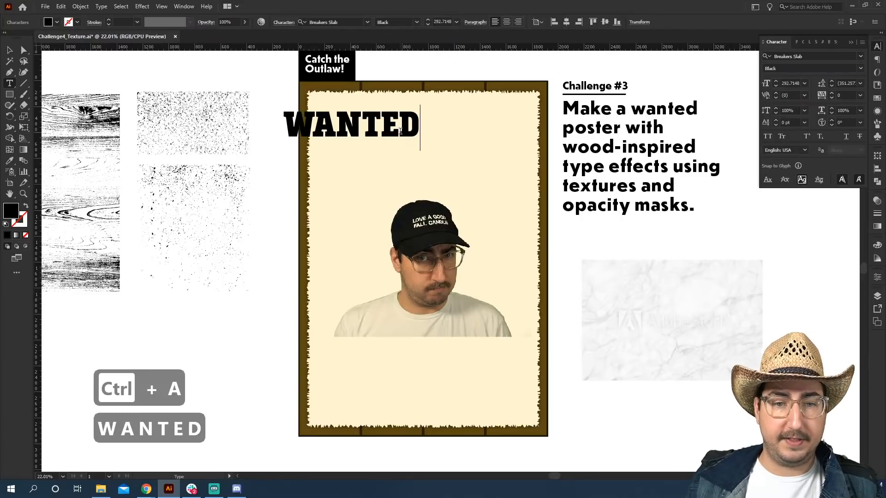
key("Escape")
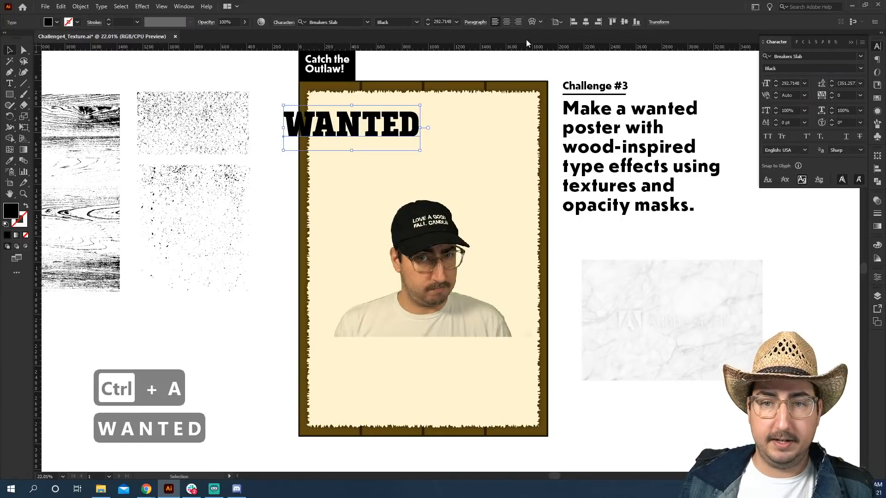
Center-align the WANTED heading, scale it to span the poster's width and nudge it near the top.
left_click(507, 23)
key("s")
left_click_drag(349, 98, 389, 77)
key("v")
left_click_drag(344, 114, 483, 123)
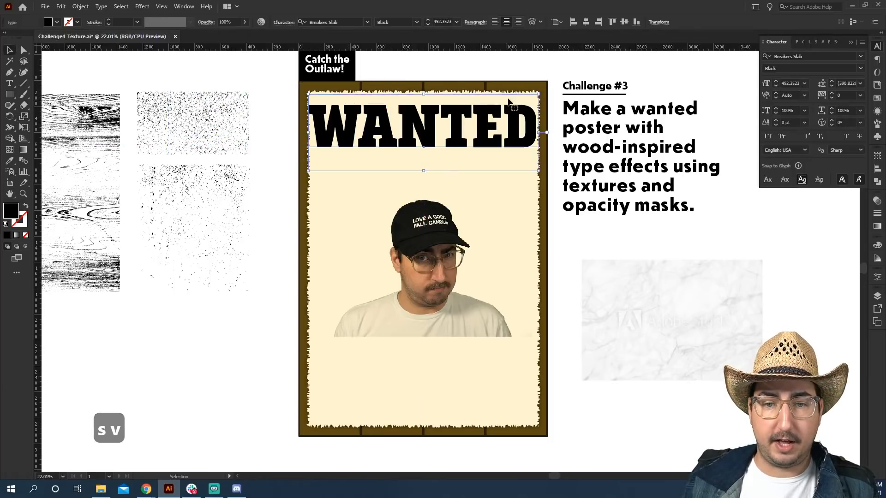
key("s")
left_click_drag(521, 78, 514, 82)
key("v")
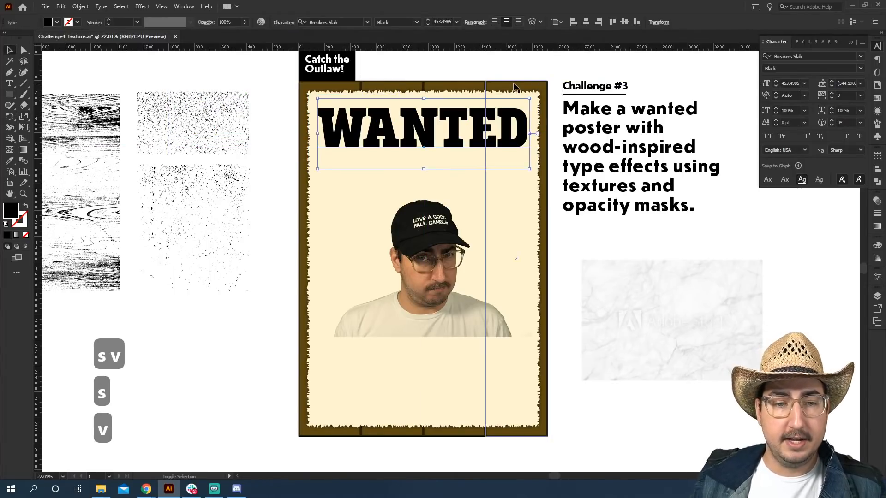
key("shift+Up")
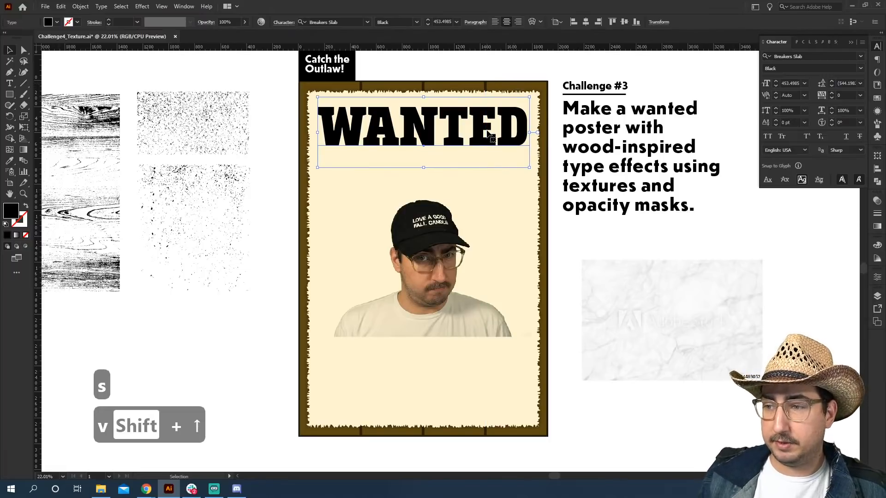
key("v")
Fill the WANTED heading with the red swatch.
left_click(876, 98)
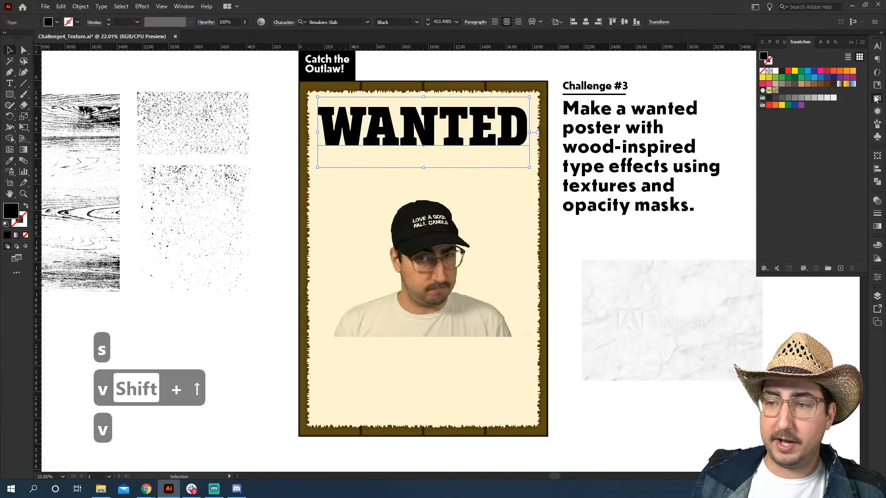
left_click(789, 71)
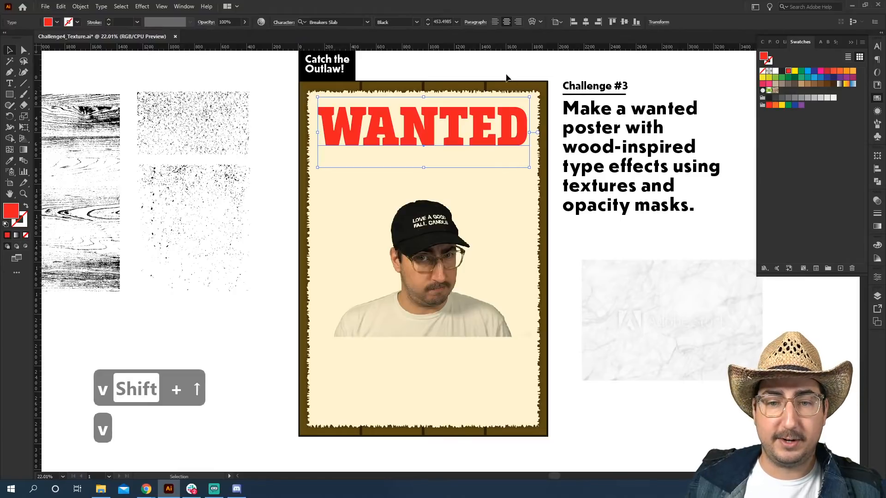
left_click(499, 69)
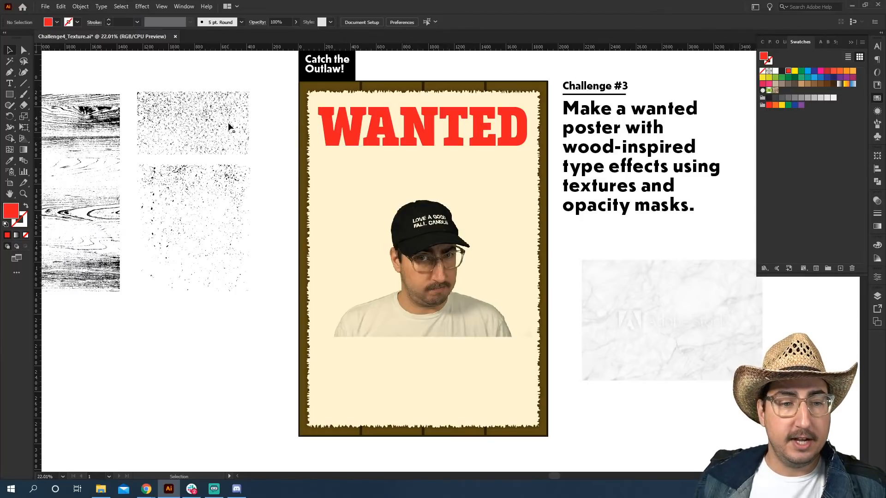
Place the speckled grunge texture over the WANTED heading, zoom in and rotate it to cover the heading.
left_click_drag(213, 188, 395, 121)
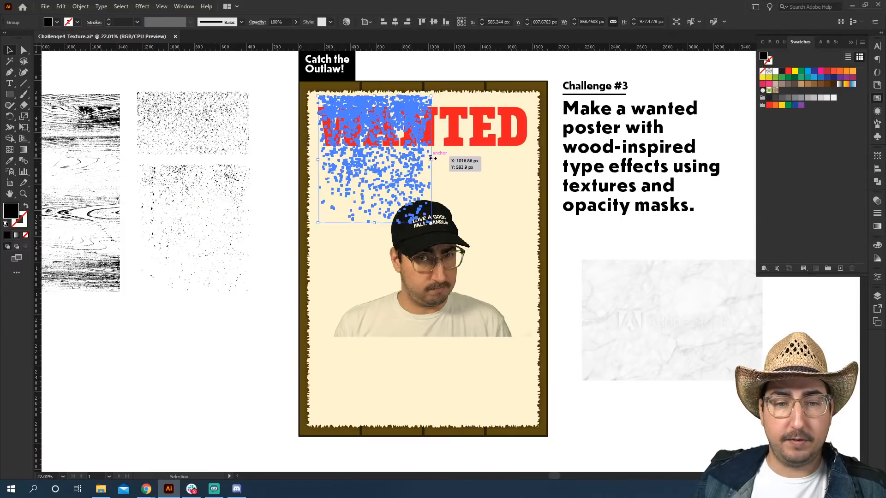
key("z")
left_click(403, 185)
key("r")
left_click_drag(404, 185, 286, 231)
key("v")
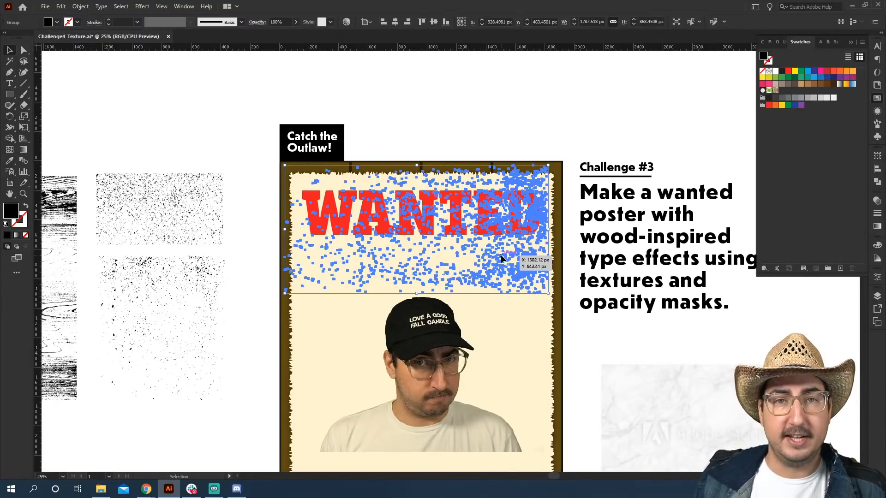
In isolation mode, lasso-select and delete the texture specks hanging below the heading, then exit isolation.
double_click(502, 259)
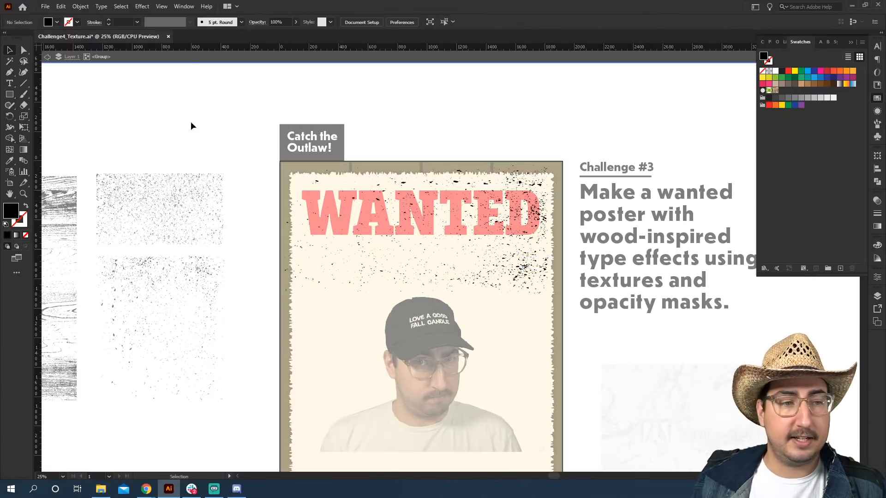
left_click(24, 50)
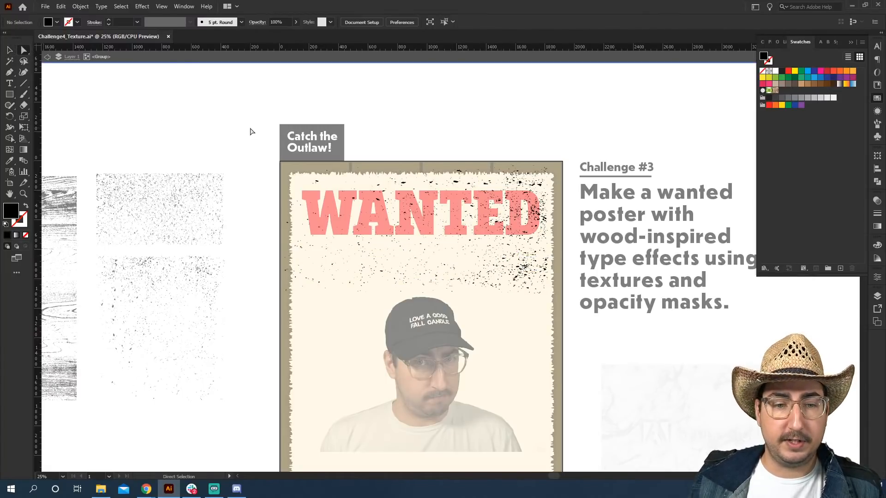
key("q")
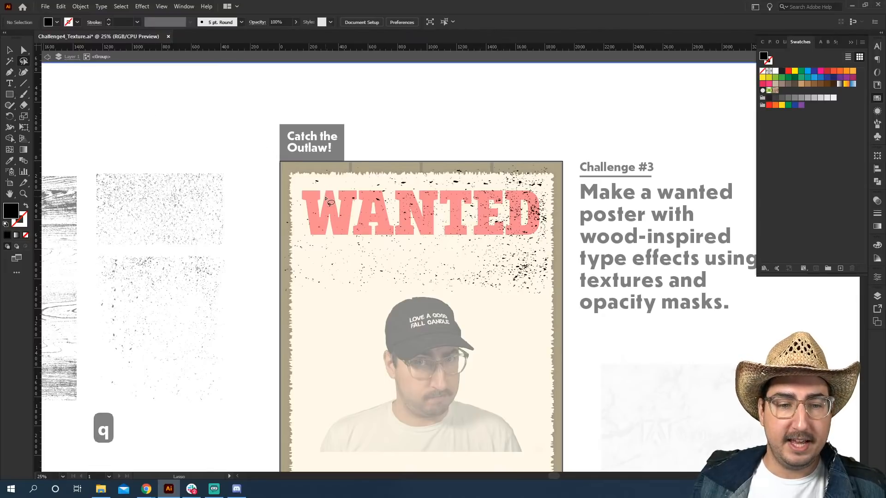
mouse_move(324, 189)
left_mouse_down()
mouse_move(299, 203)
mouse_move(305, 241)
mouse_move(542, 243)
mouse_move(539, 191)
mouse_move(378, 188)
mouse_move(329, 175)
mouse_move(350, 142)
mouse_move(467, 119)
mouse_move(567, 164)
mouse_move(588, 231)
mouse_move(581, 290)
mouse_move(455, 344)
mouse_move(302, 320)
mouse_move(257, 252)
mouse_move(253, 208)
mouse_move(268, 148)
mouse_move(289, 131)
mouse_move(312, 136)
mouse_move(324, 184)
left_mouse_up()
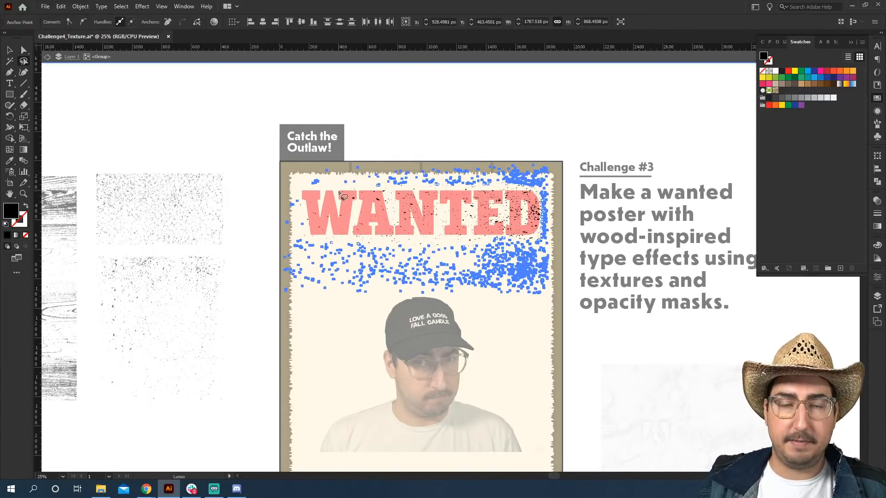
key("Delete")
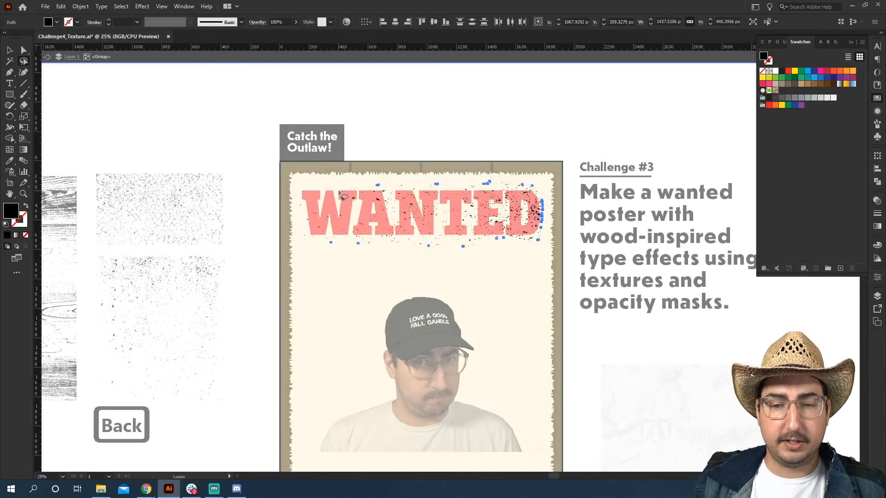
key("ctrl+shift+a")
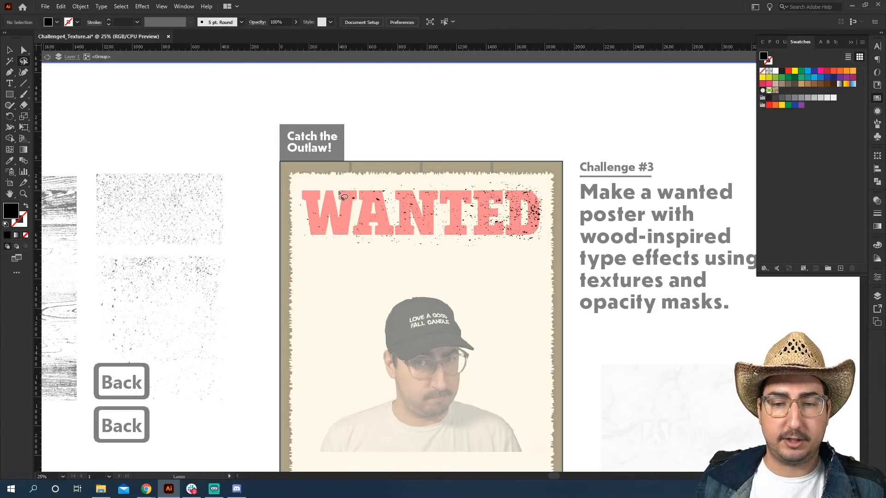
key("v")
double_click(405, 131)
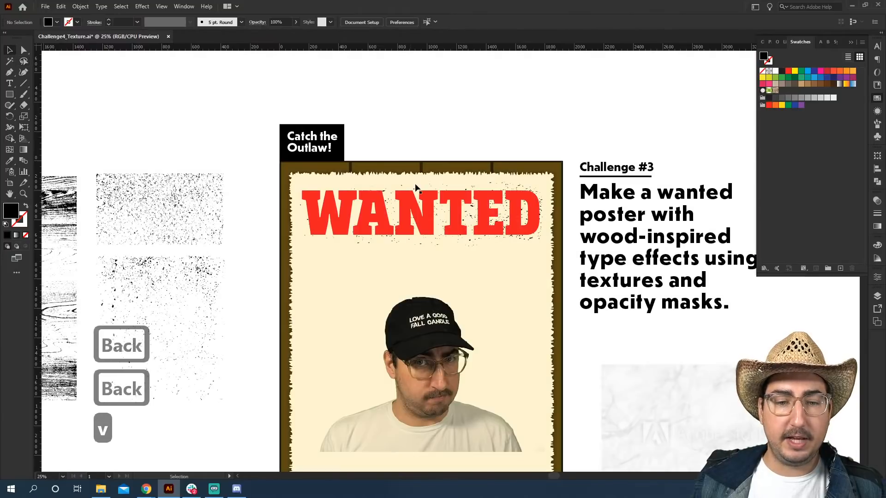
Send the WANTED heading backward so it sits beneath the speckled grunge texture.
left_click(525, 230)
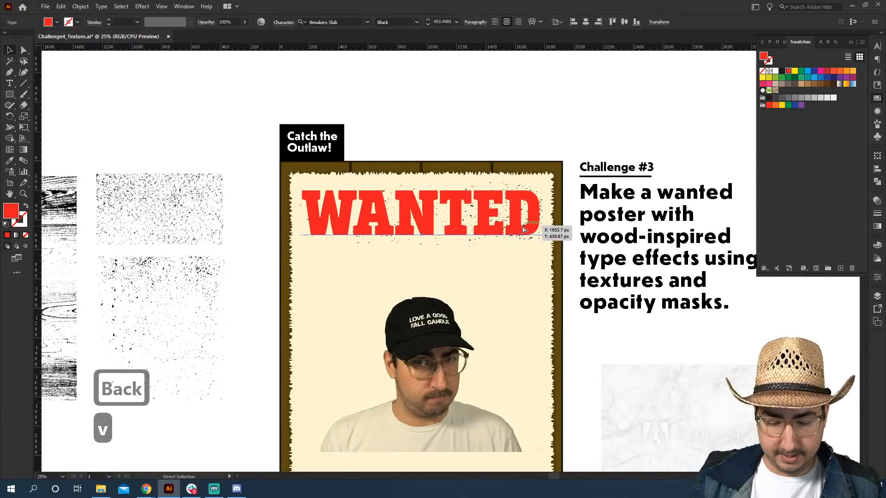
key("ctrl+bracketleft")
key("ctrl+bracketleft")
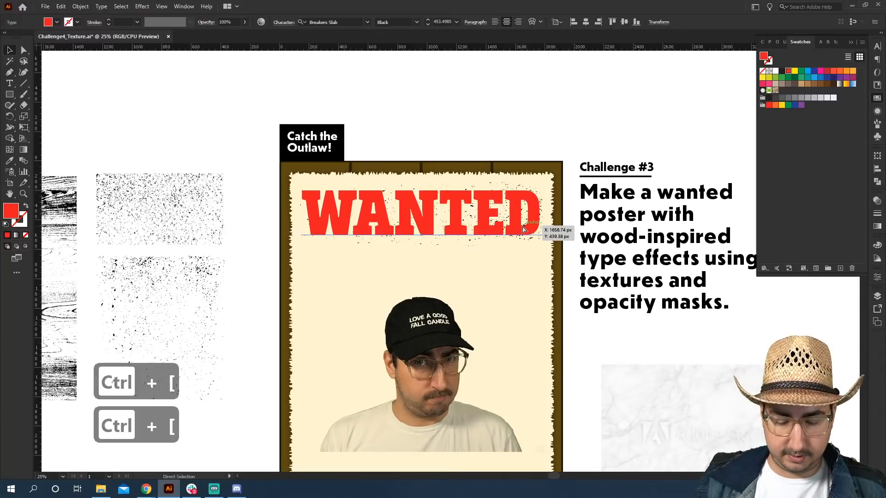
key("ctrl+bracketleft")
key("ctrl+bracketleft")
key("ctrl+bracketleft")
key("ctrl+bracketleft")
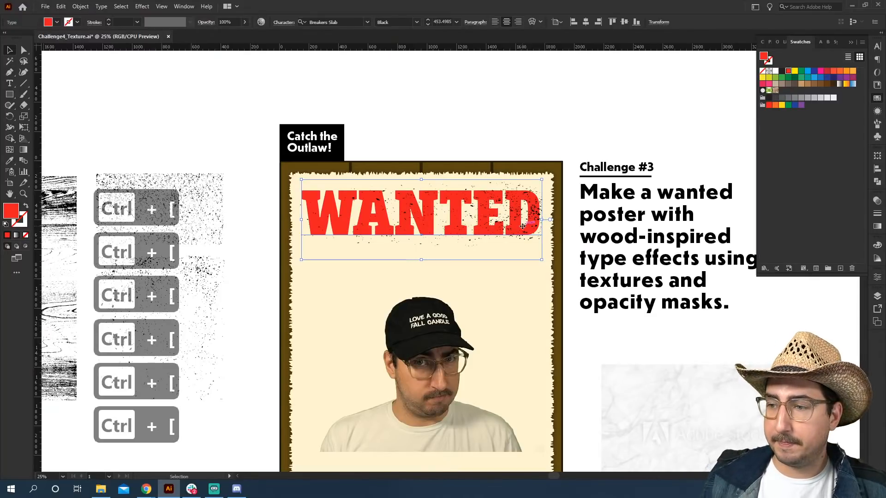
Zoom in on the heading and fill the grunge texture group with the brown swatch.
left_click(521, 139)
key("z")
left_click(438, 224)
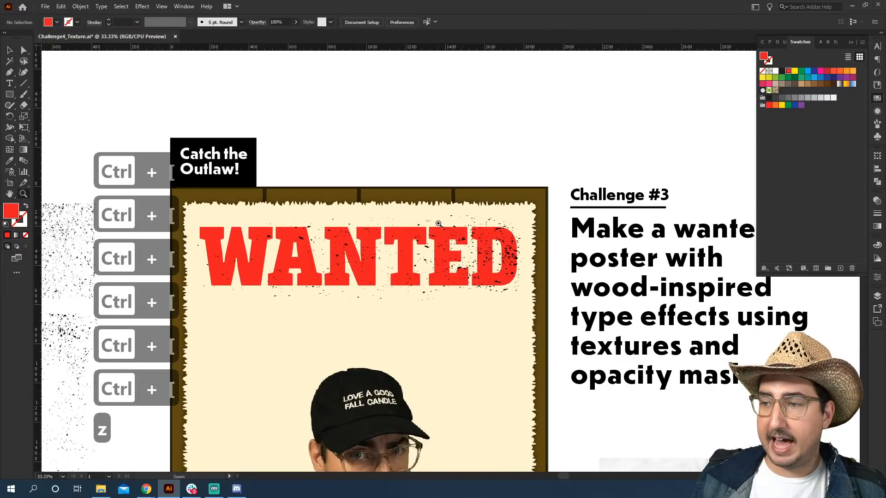
left_click(438, 224)
key("v")
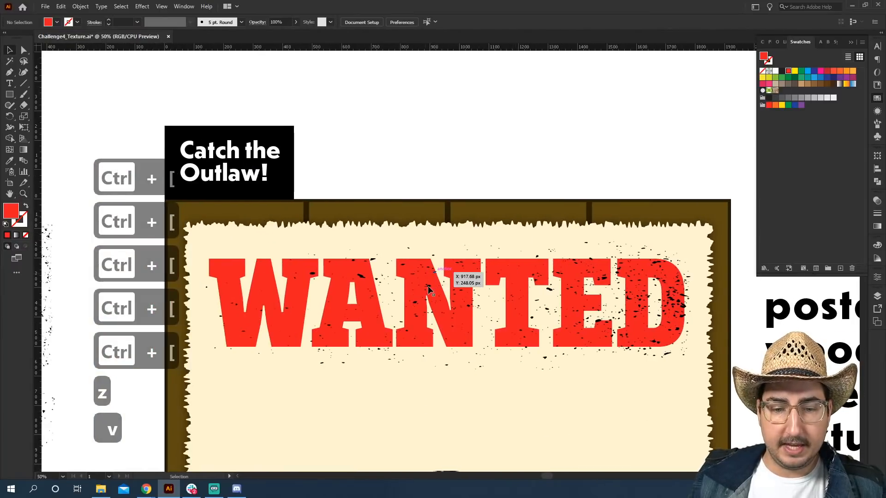
left_click(428, 289)
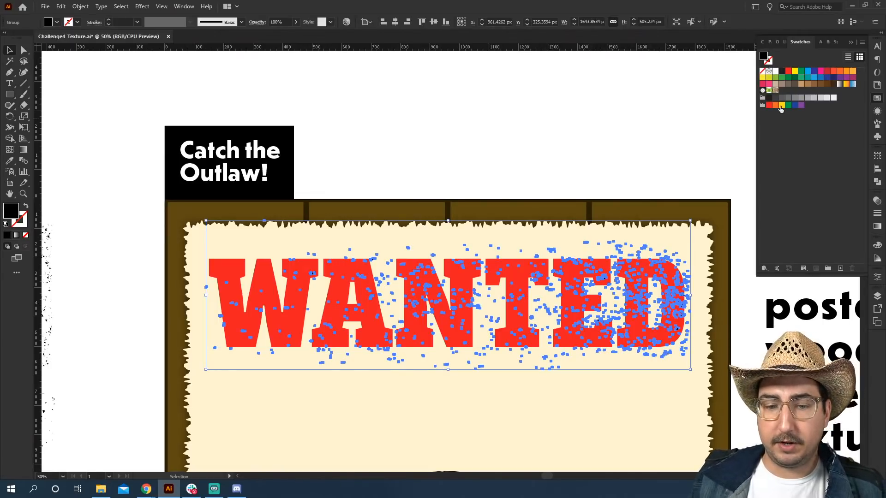
left_click(815, 84)
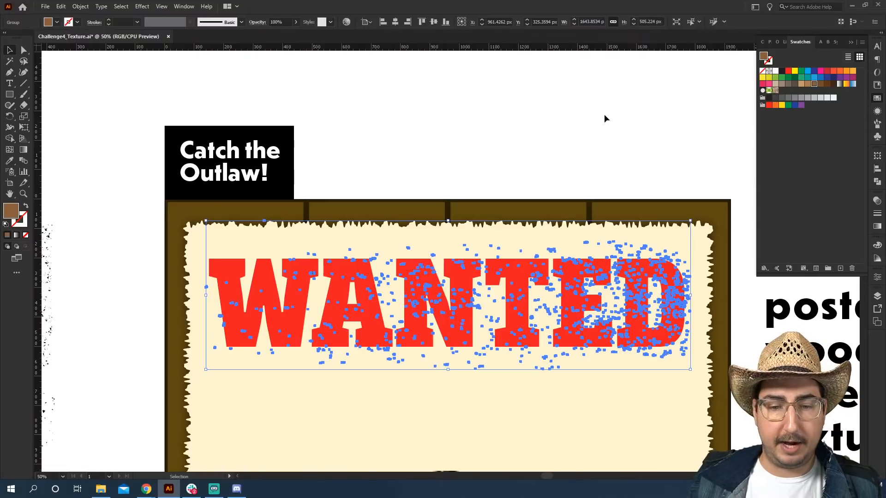
left_click(605, 119)
Set the grunge texture's blending mode to Multiply.
scroll(492, 312, "down", 5)
key("z")
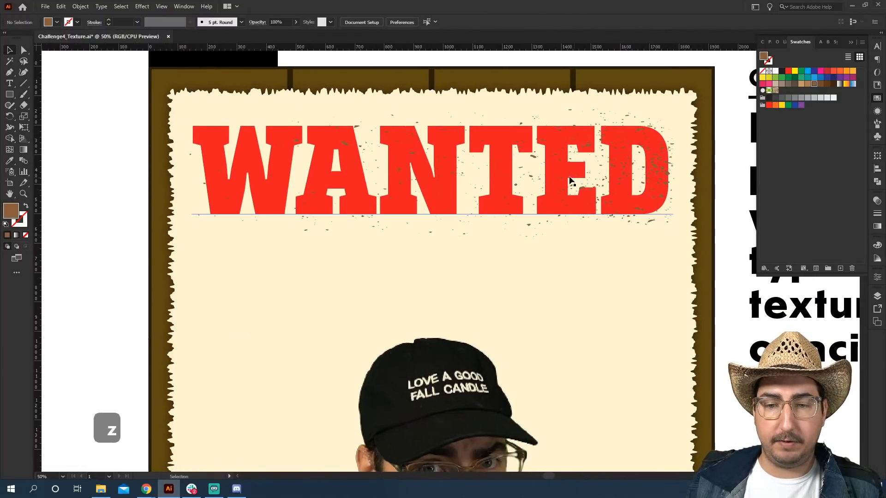
left_click_drag(571, 181, 577, 188)
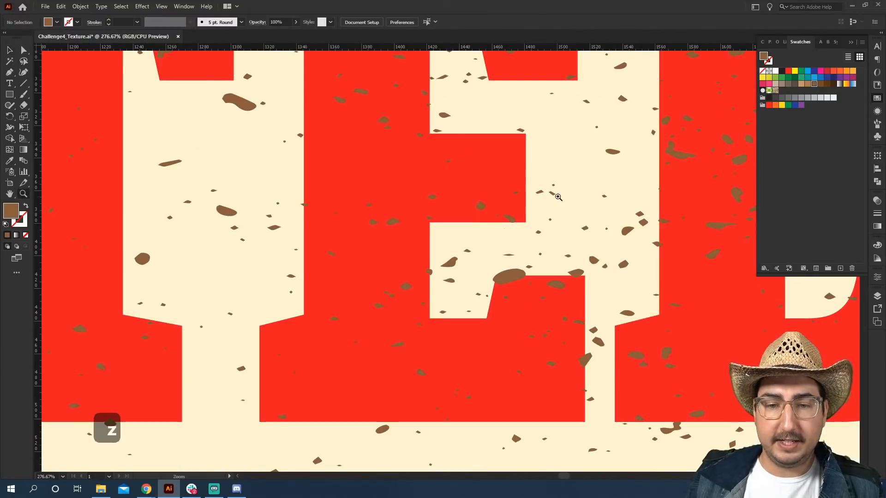
key("v")
left_click(517, 278)
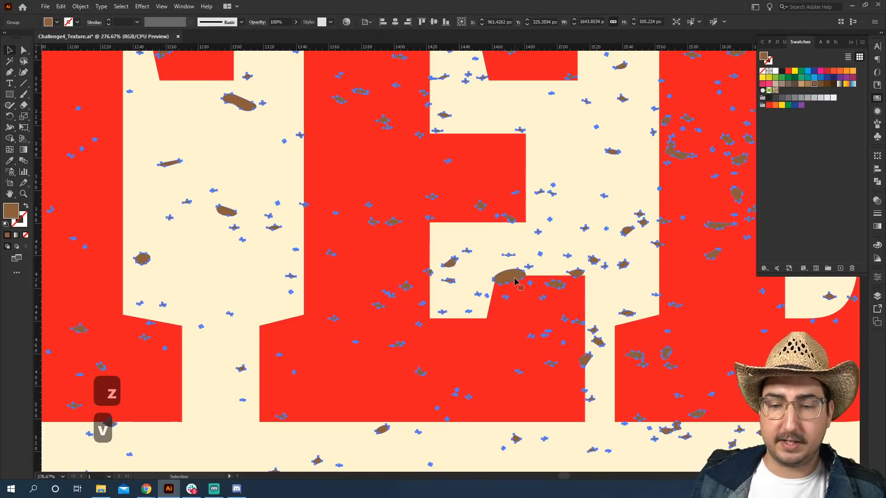
left_click(877, 203)
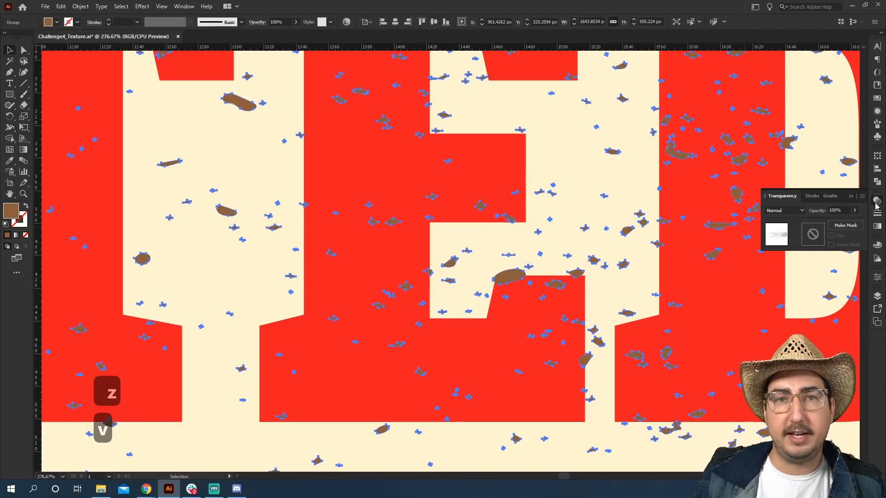
left_click(786, 212)
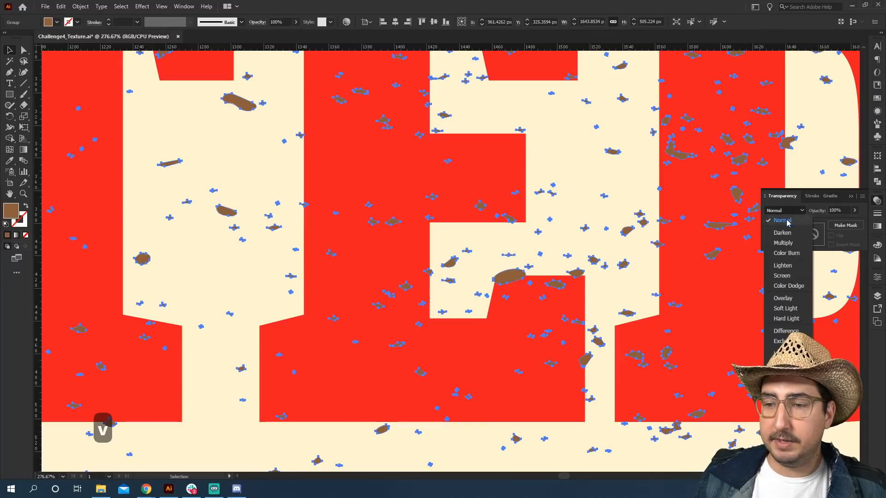
key("Escape")
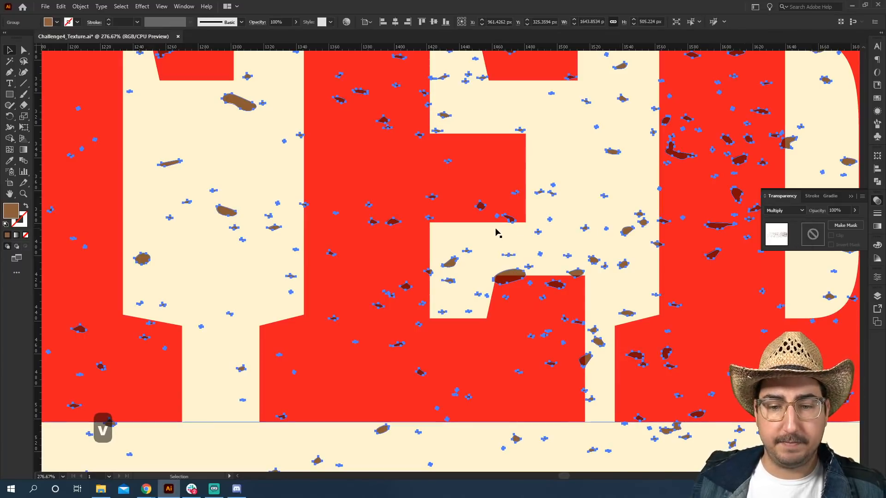
Duplicate the WANTED heading and place the copy above the poster as a backup.
left_click(507, 266)
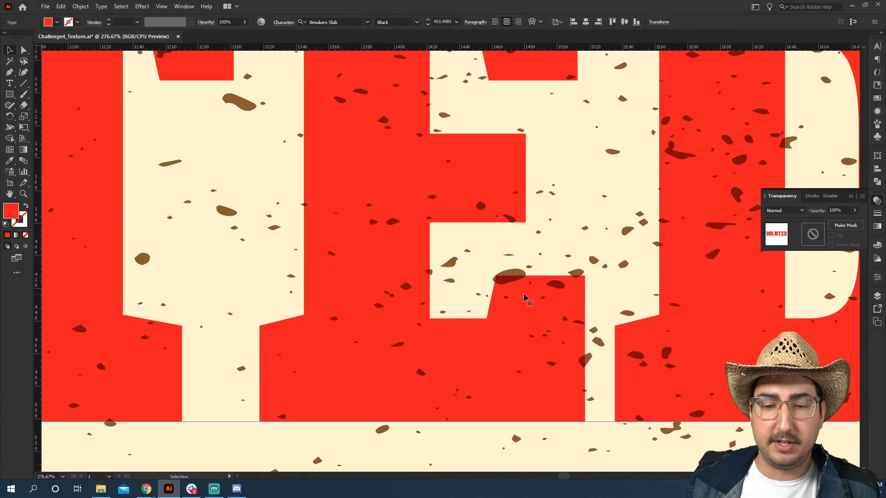
key("z")
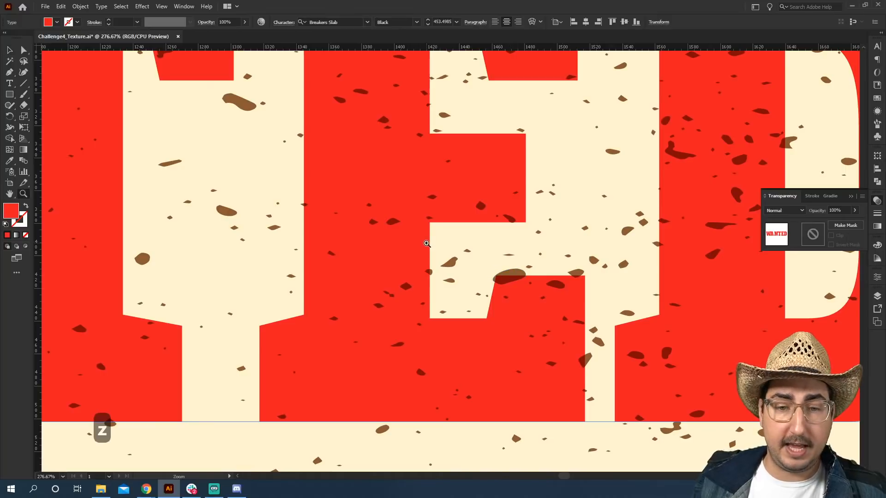
left_click(427, 244, "alt")
left_click(453, 243, "alt")
left_click(457, 242, "alt")
left_click(457, 243, "alt")
left_click(429, 260, "alt")
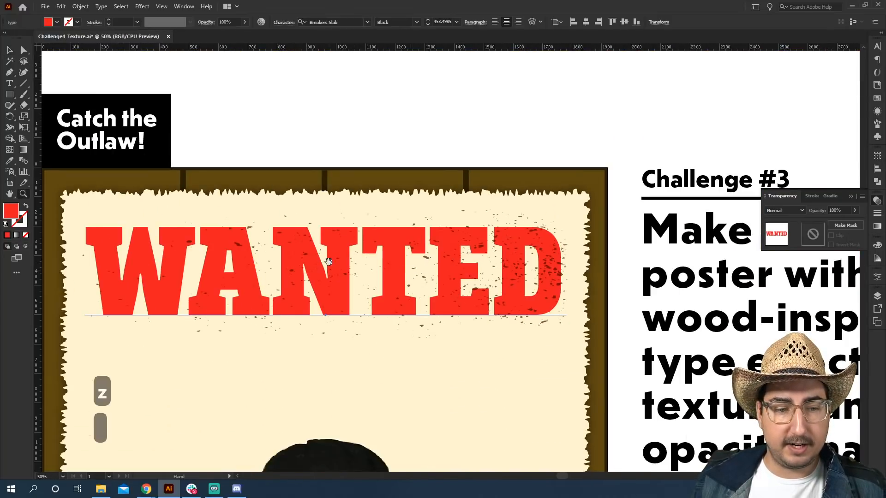
left_click_drag(367, 138, 437, 115)
key("v")
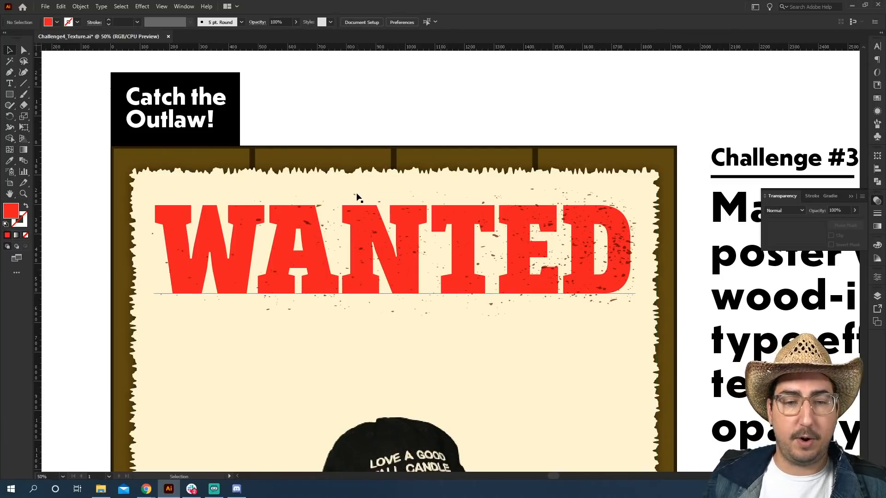
left_click(164, 219)
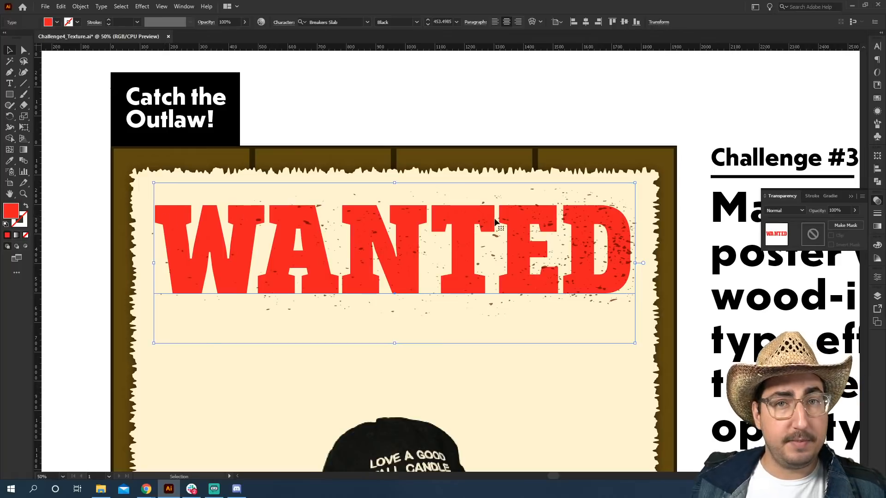
key("z")
left_click(548, 258, "alt")
left_click_drag(384, 210, 465, 191)
key("v")
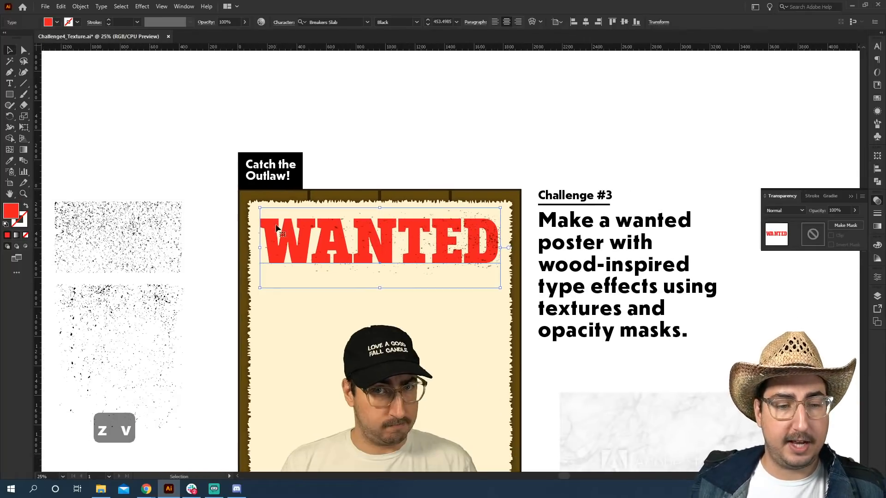
left_click_drag(276, 229, 302, 81, "alt")
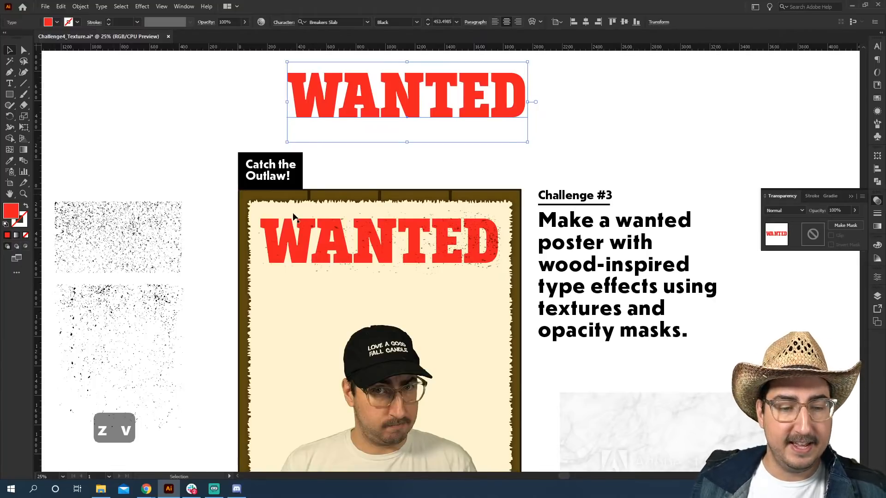
Expand the WANTED heading text into outlined shapes.
left_click(269, 232)
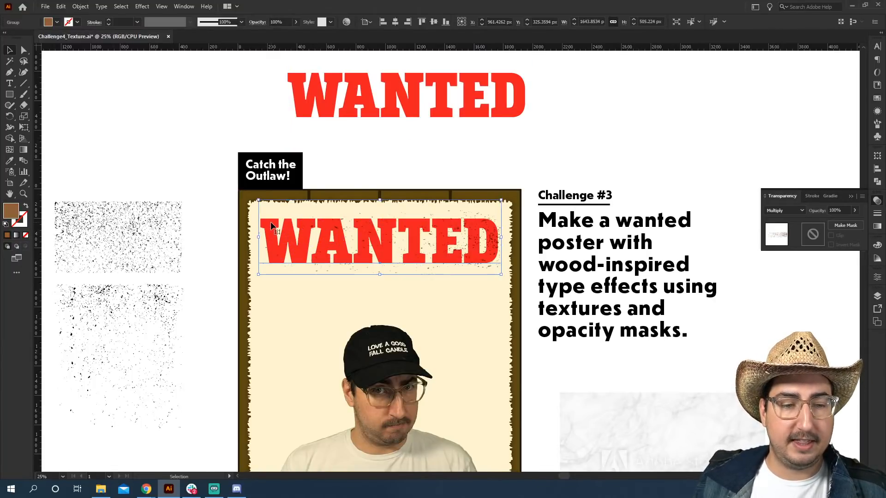
left_click(80, 6)
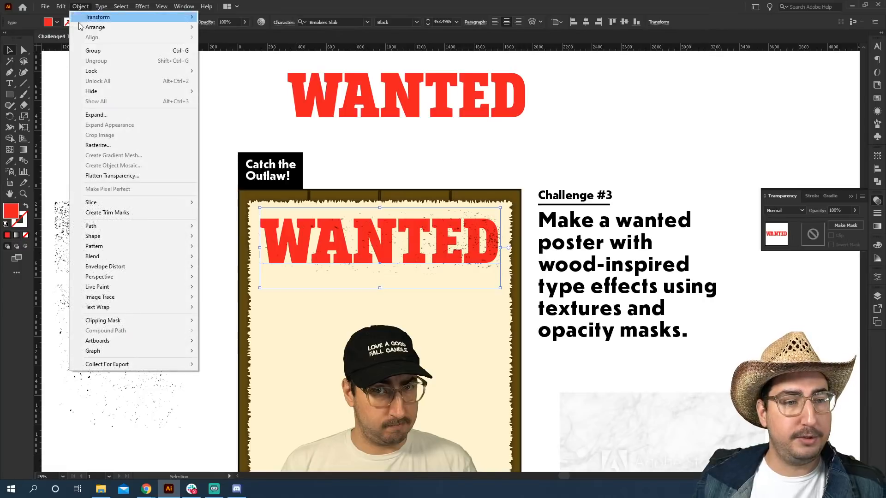
left_click(115, 115)
left_click(418, 297)
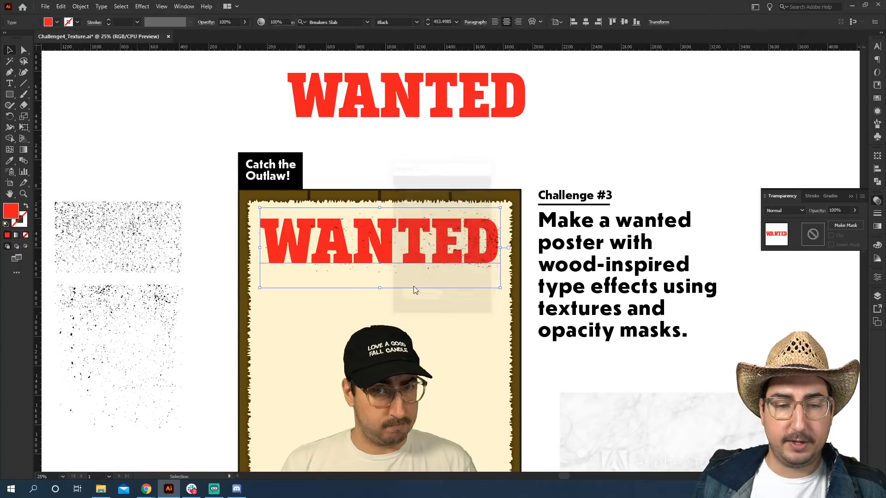
key("z")
left_click(404, 249)
left_click(396, 244)
left_click(388, 239)
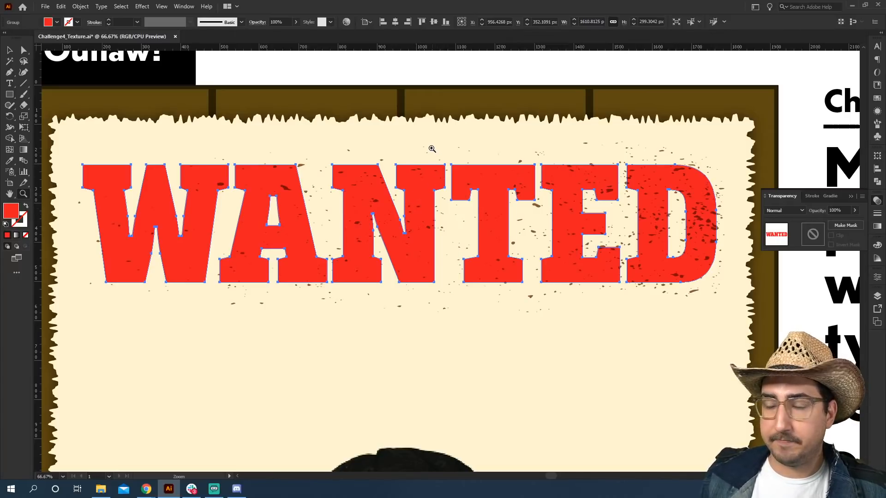
Combine the outlined heading letters into a single compound path.
key("v")
left_click(424, 118)
left_click(186, 182)
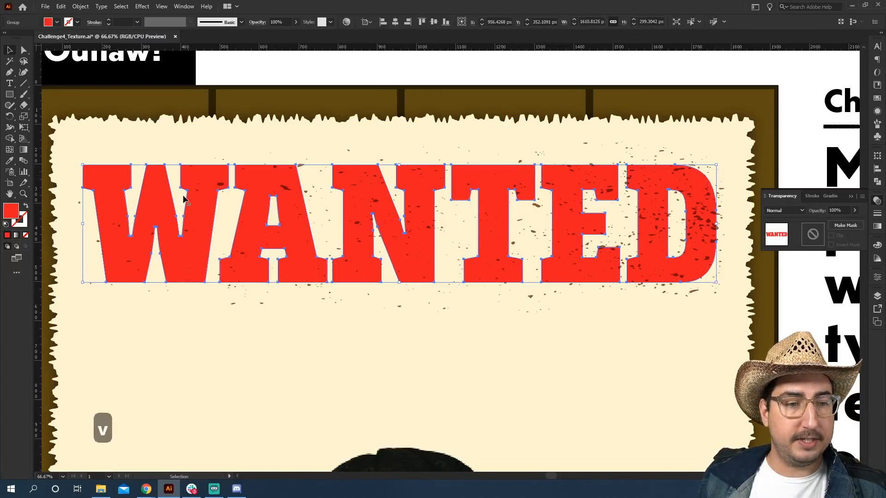
left_click(81, 6)
mouse_move(154, 337)
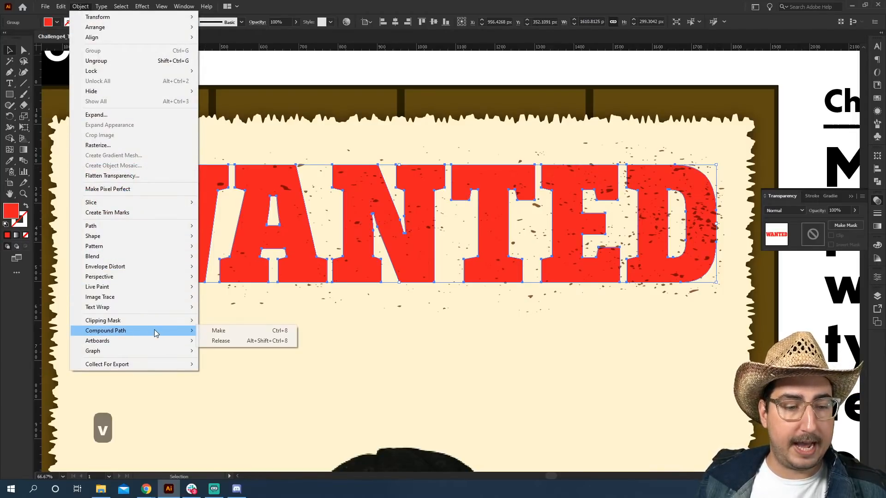
left_click(214, 332)
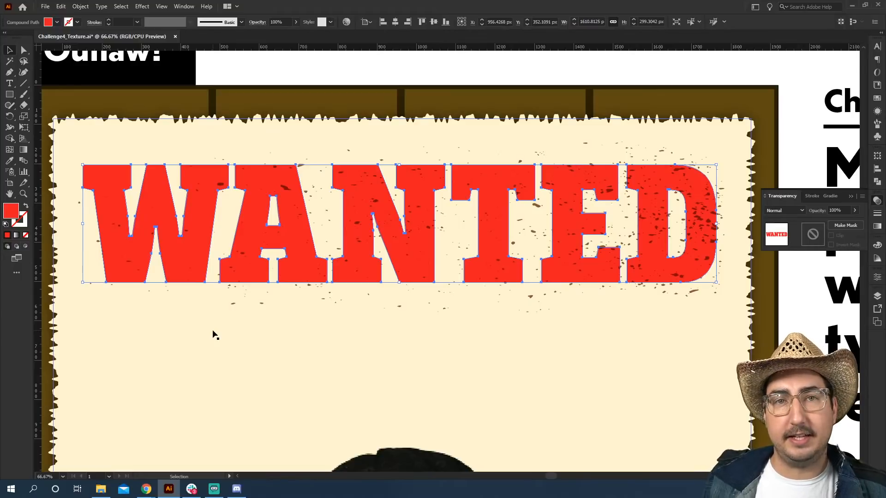
Convert the grunge texture group into a compound path.
left_click(303, 167)
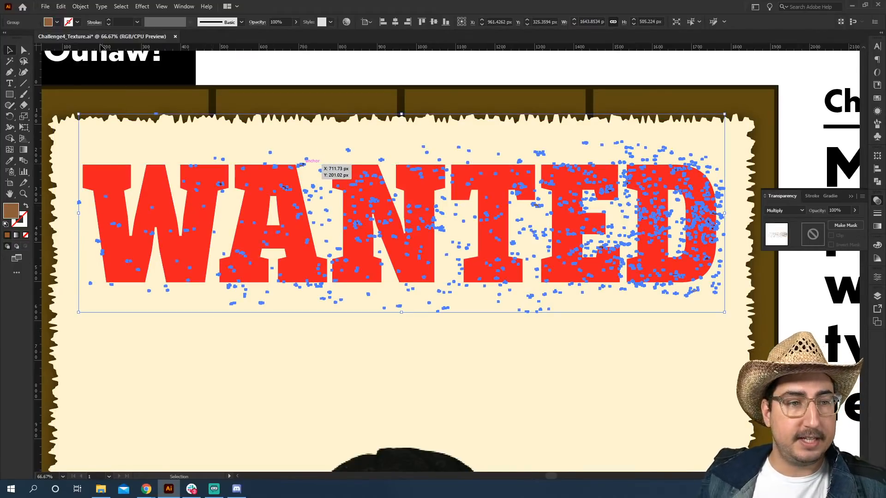
left_click(81, 6)
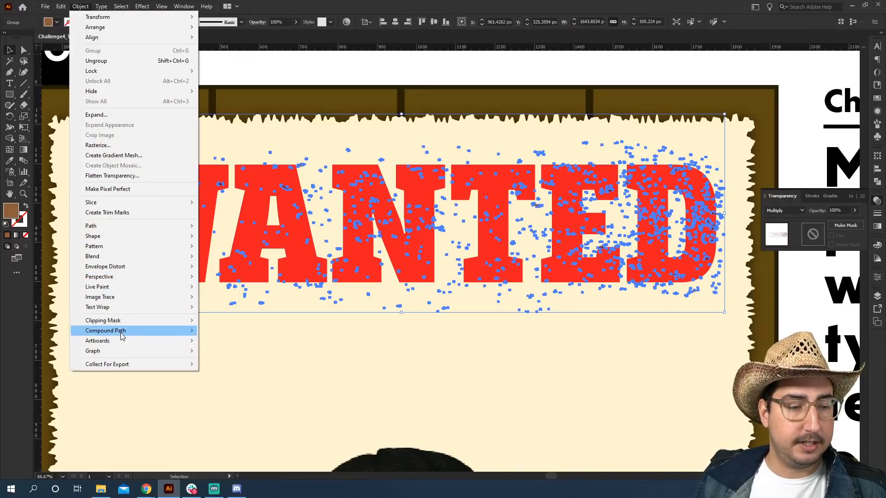
mouse_move(184, 322)
left_click(212, 330)
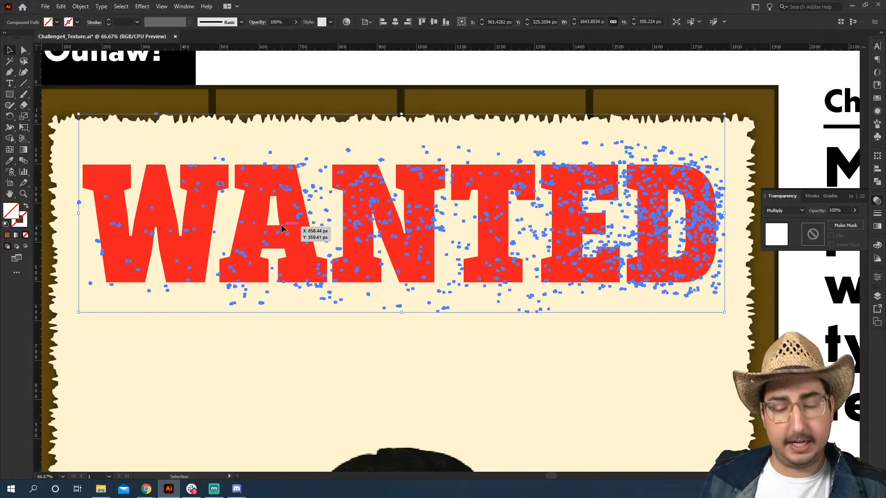
key("ctrl+8")
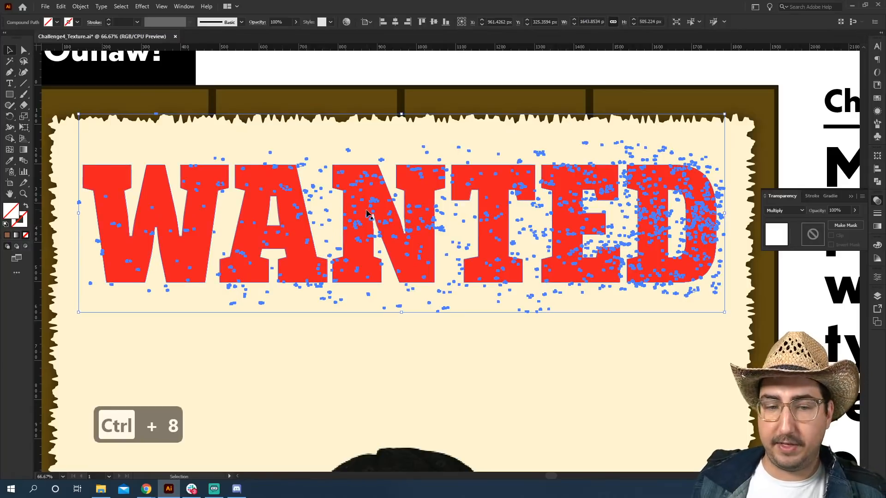
Select the texture together with the heading and knock the specks out of the letters with Pathfinder Minus Front.
left_click(216, 177, "shift")
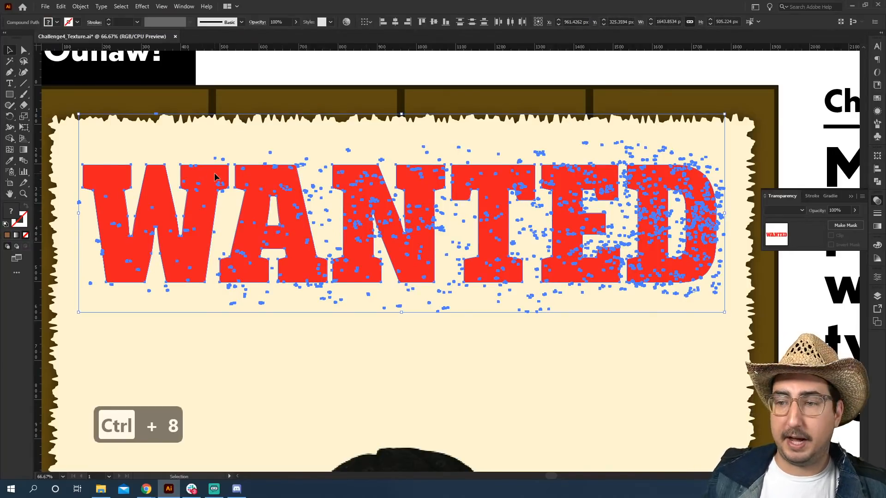
left_click(876, 183)
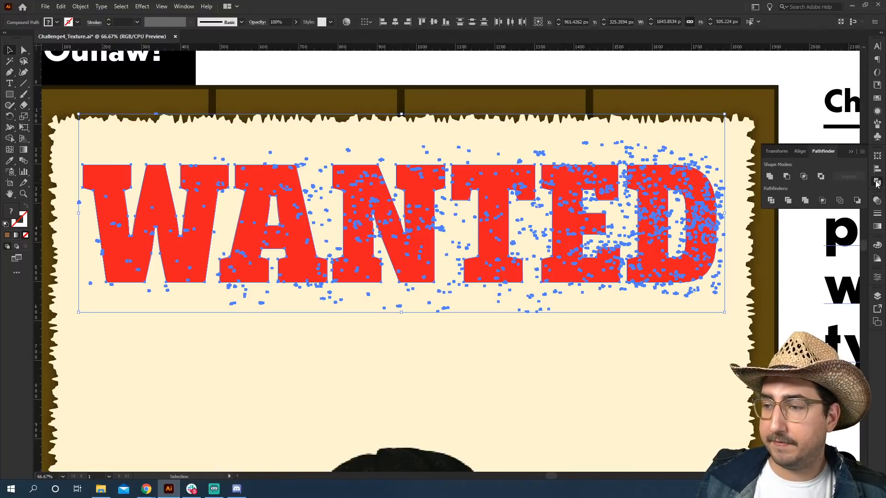
left_click(787, 180)
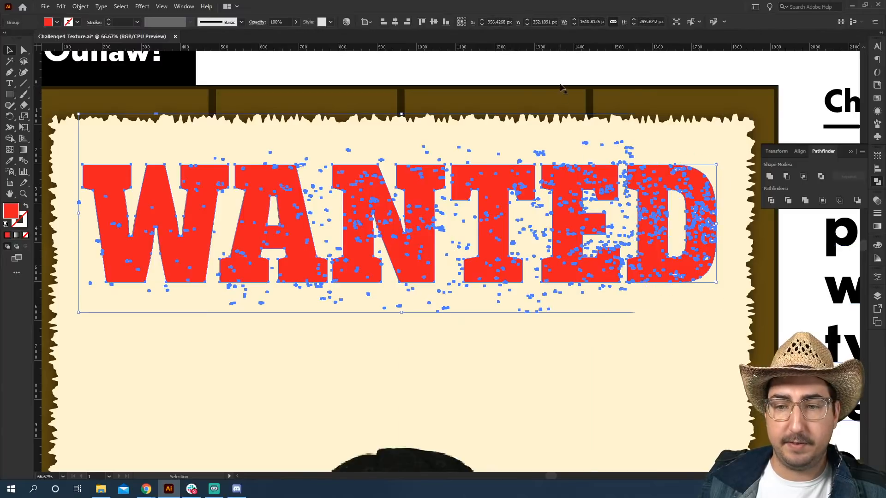
left_click(573, 67)
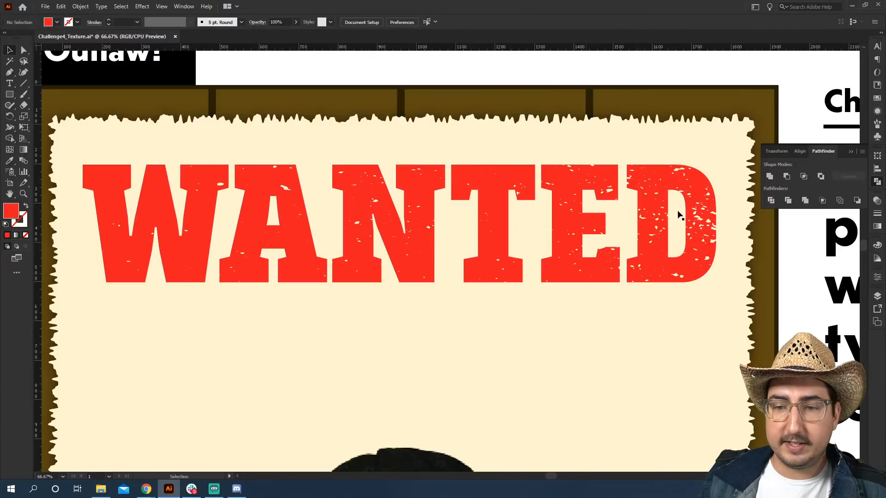
Zoom in on the ED letters and draw a rectangle over them filled with blue.
key("z")
left_click(646, 228)
left_click(476, 232)
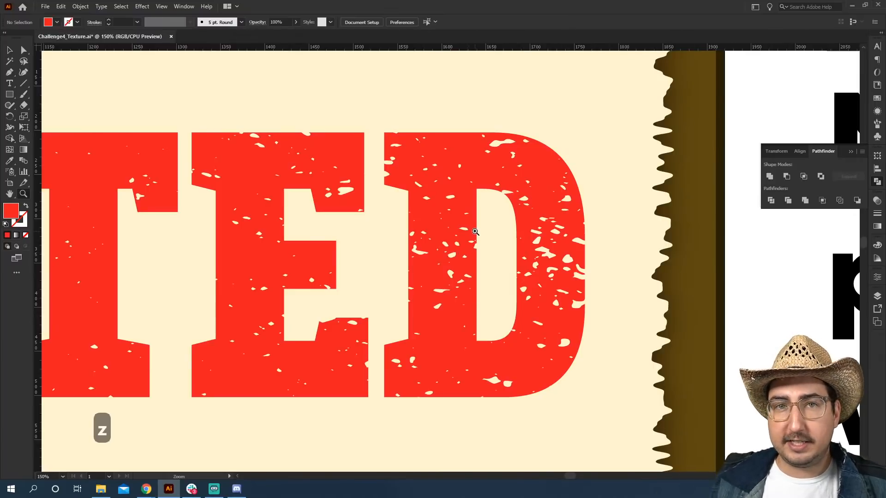
key("m")
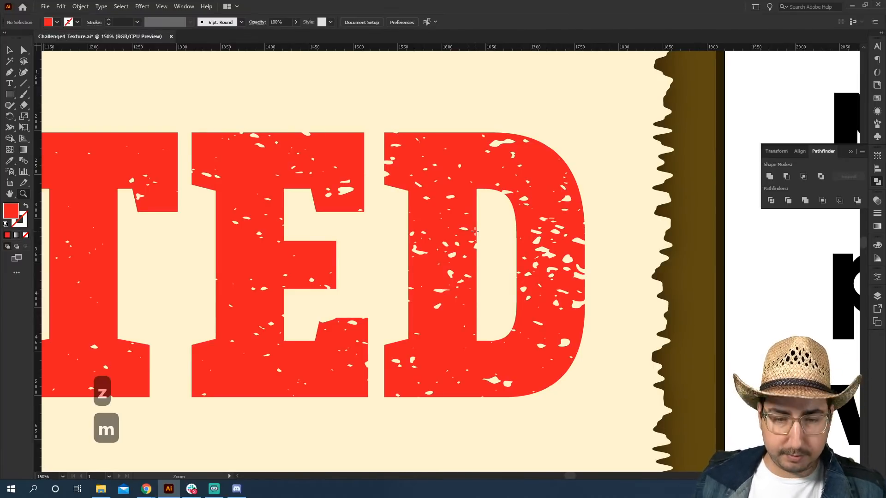
left_click_drag(595, 93, 271, 231)
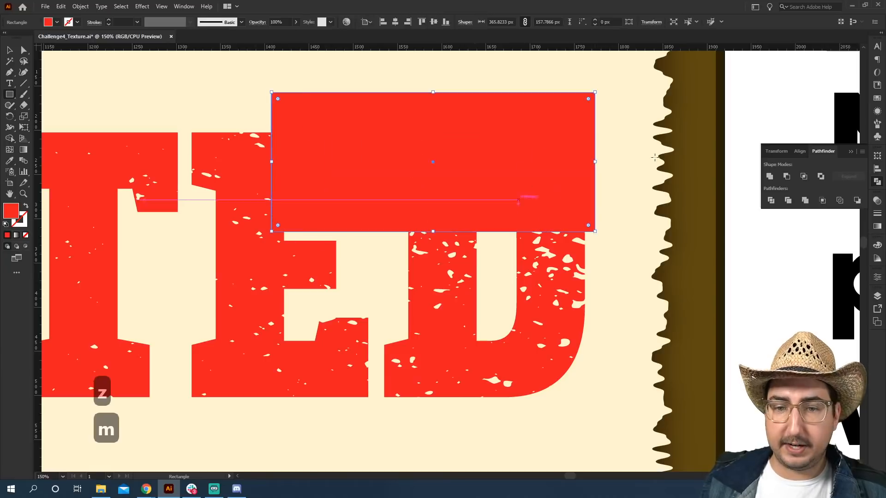
left_click(877, 98)
left_click(814, 77)
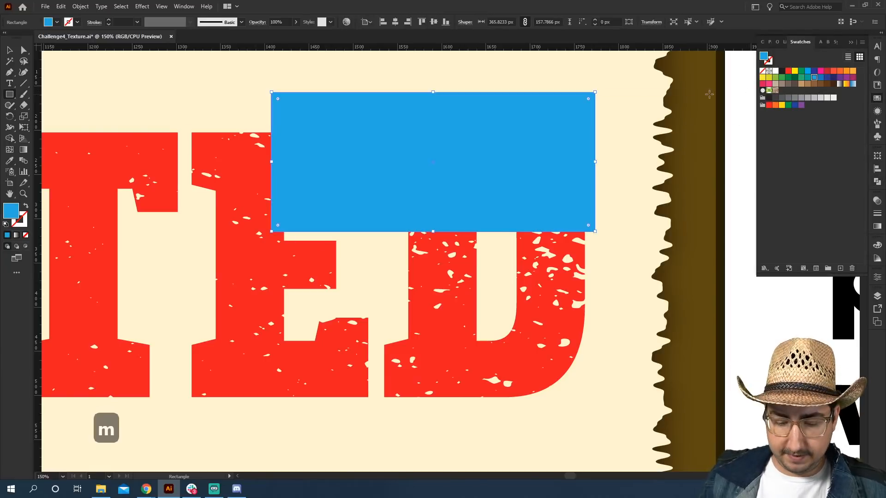
Send the blue rectangle backward behind the heading letters to show the knocked-out specks.
key("ctrl+bracketleft")
key("ctrl+bracketleft")
key("ctrl+bracketleft")
key("ctrl+bracketleft")
key("ctrl+bracketleft")
key("ctrl+bracketleft")
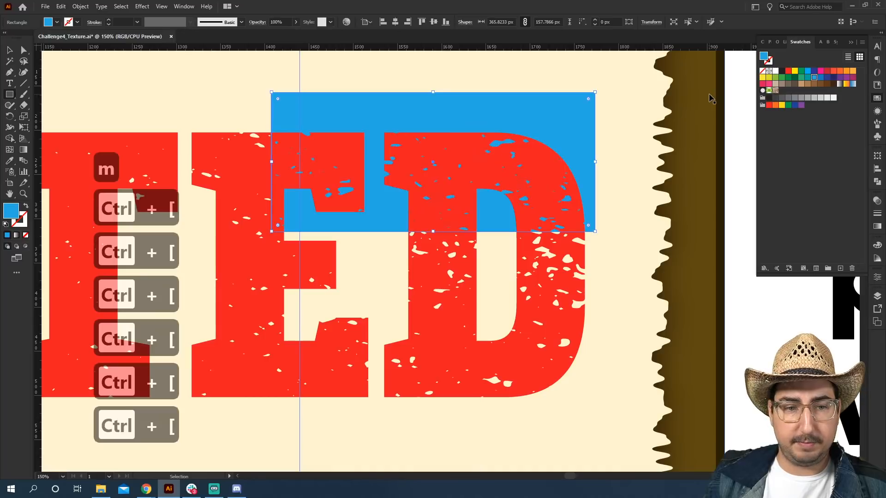
key("v")
left_click(728, 292)
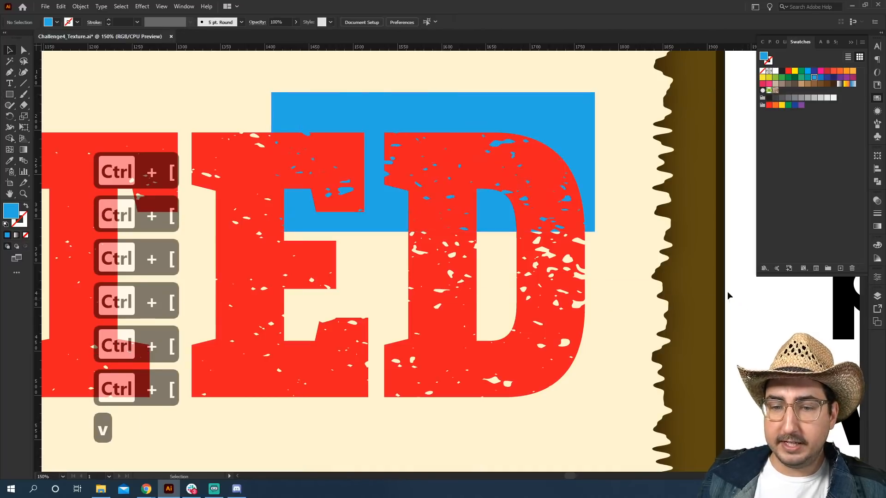
Outline and delete one of the spare WANTED text copies above the poster.
key("z")
left_click(439, 210, "alt")
left_click(438, 210, "alt")
left_click(438, 209, "alt")
key("space")
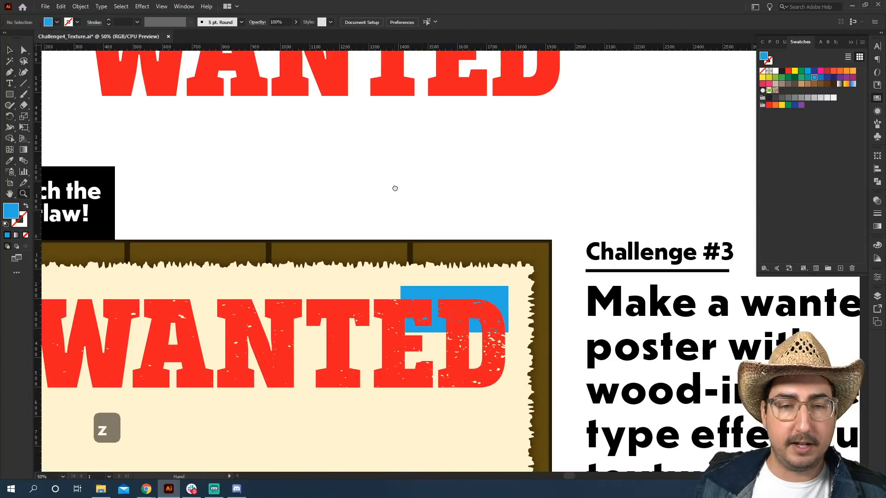
left_click_drag(406, 166, 392, 365)
key("v")
left_click_drag(336, 362, 385, 175)
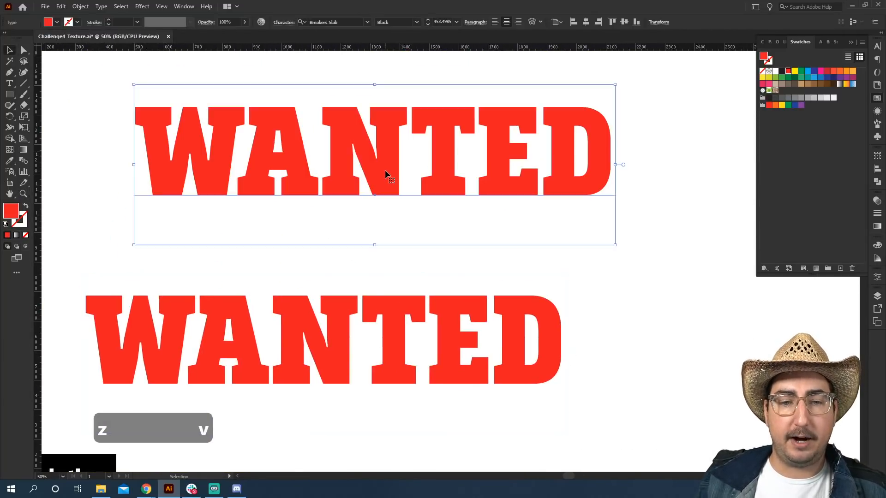
key("ctrl+shift+o")
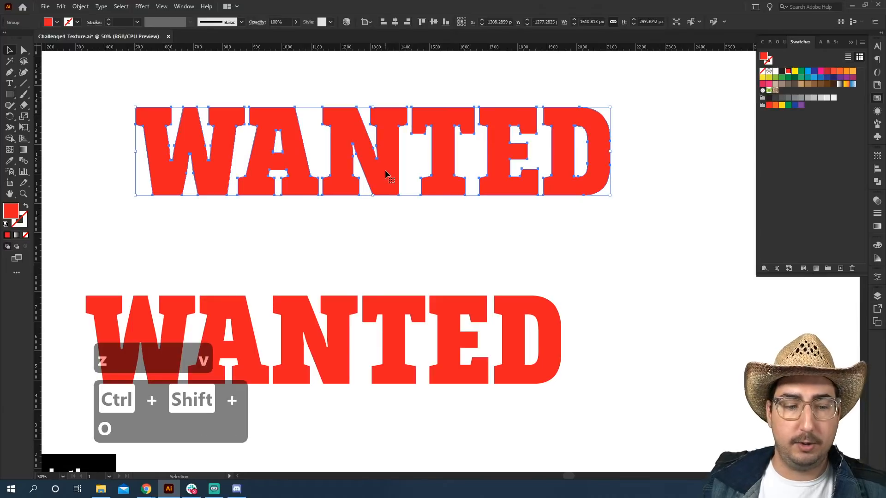
left_click(375, 226)
left_click(384, 188)
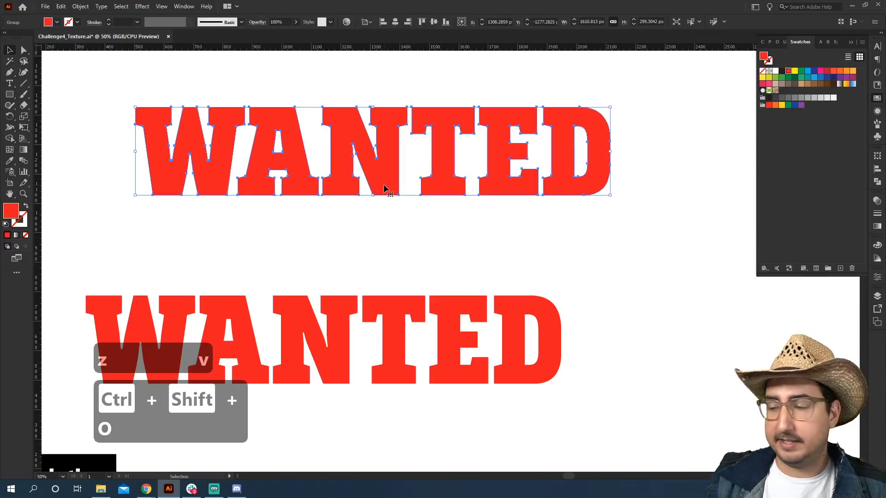
key("BackSpace")
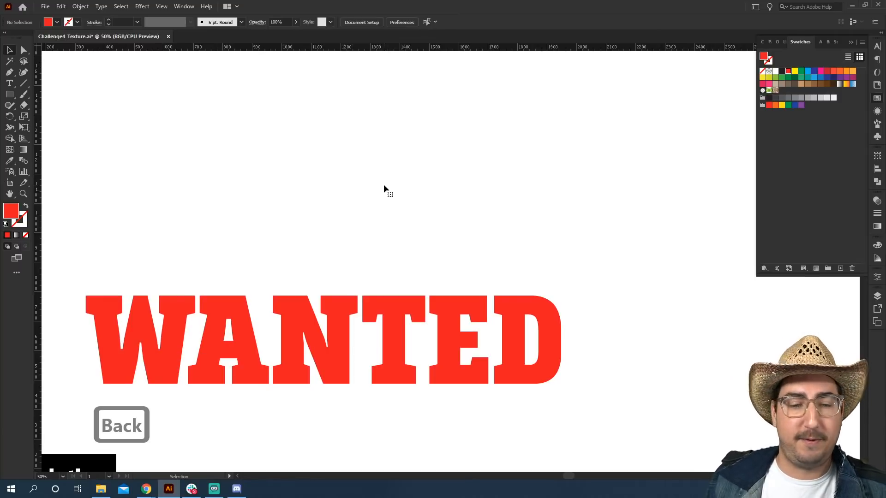
Delete the blue test rectangle from behind the heading.
key("z")
left_click(419, 221, "alt")
left_click(401, 255, "alt")
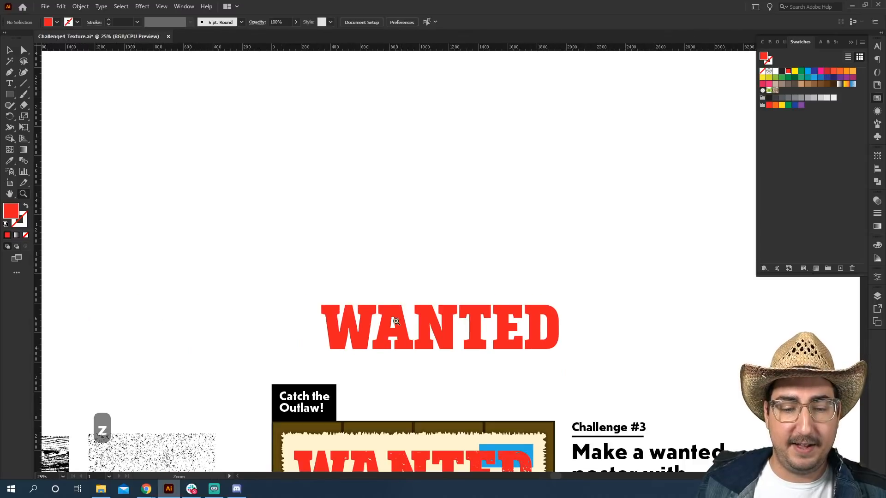
key("space")
left_click_drag(401, 447, 391, 229)
key("v")
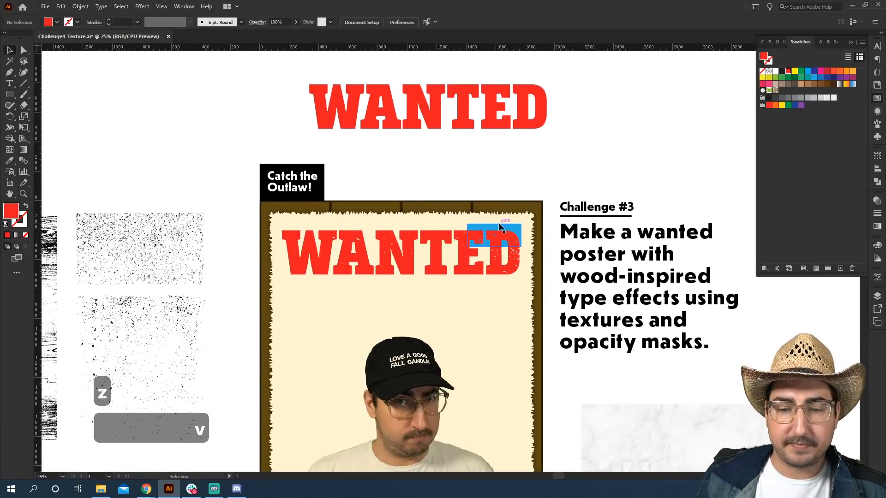
left_click(498, 225)
key("BackSpace")
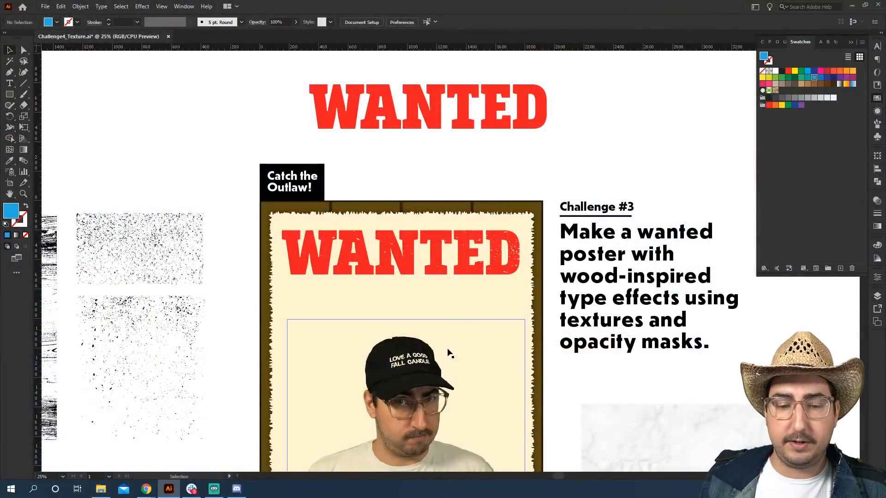
Move the marble texture image onto the poster over the photo and scale it up to cover it.
scroll(434, 406, "down", 5)
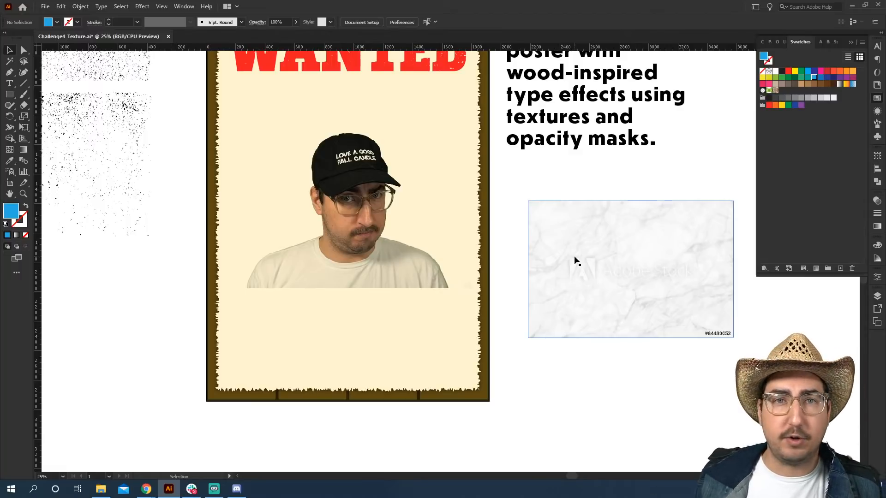
left_click_drag(577, 259, 285, 211)
key("s")
left_click_drag(446, 156, 500, 124)
key("v")
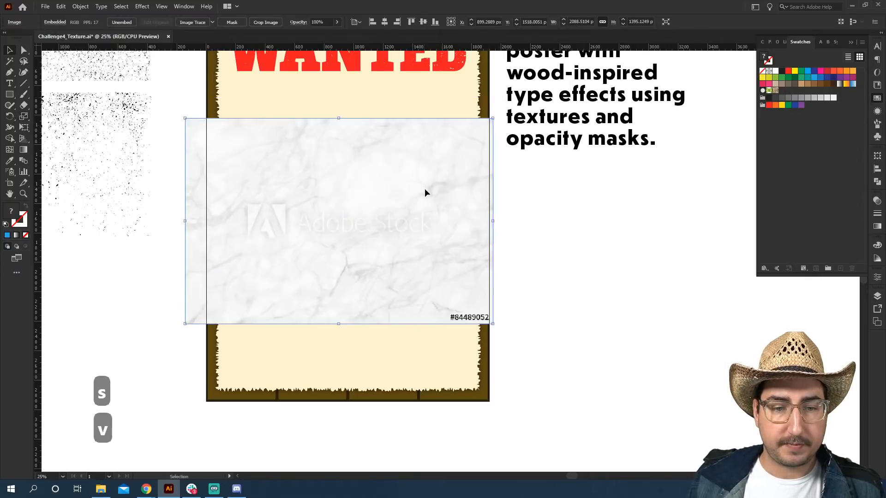
left_click_drag(425, 192, 435, 171)
left_click_drag(419, 215, 422, 210)
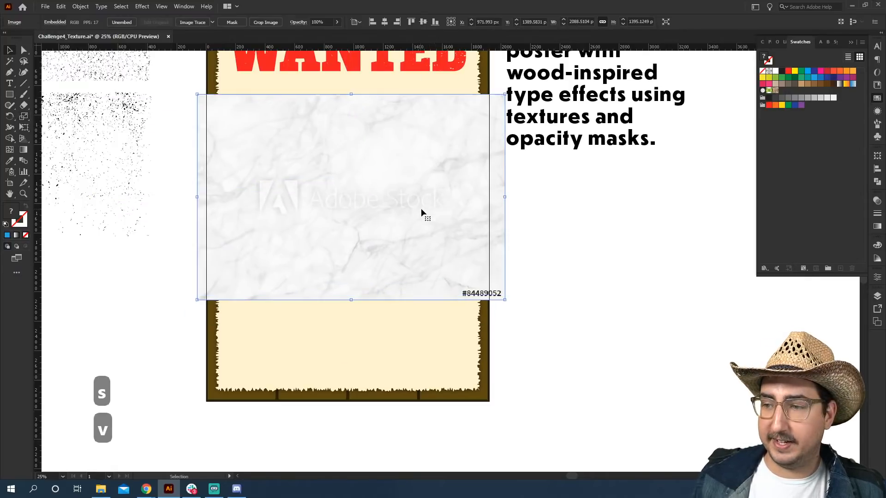
Switch to outline view to inspect the objects stacked beneath the marble texture.
left_click(593, 254)
key("z")
left_click(356, 249)
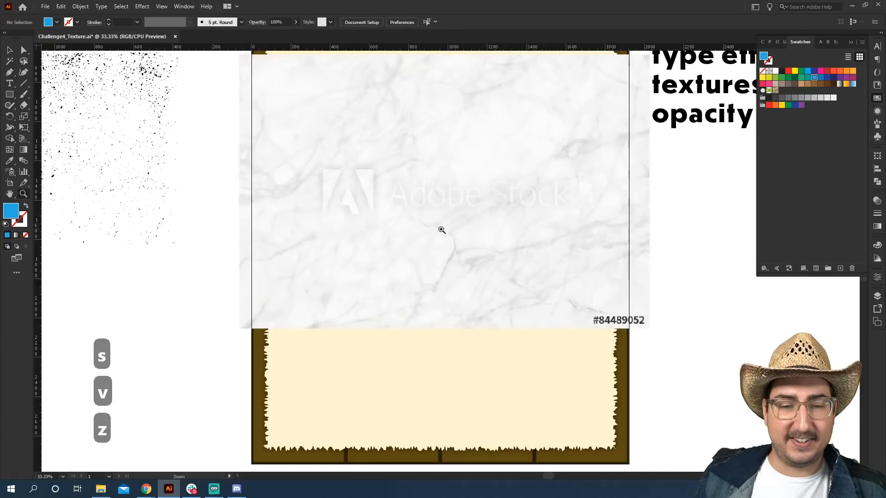
key("space")
left_click_drag(459, 213, 404, 253)
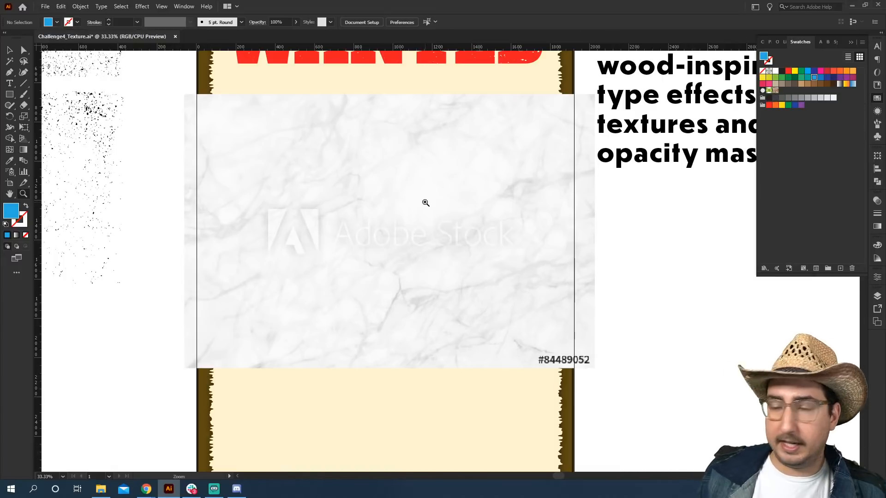
key("v")
left_click(418, 205)
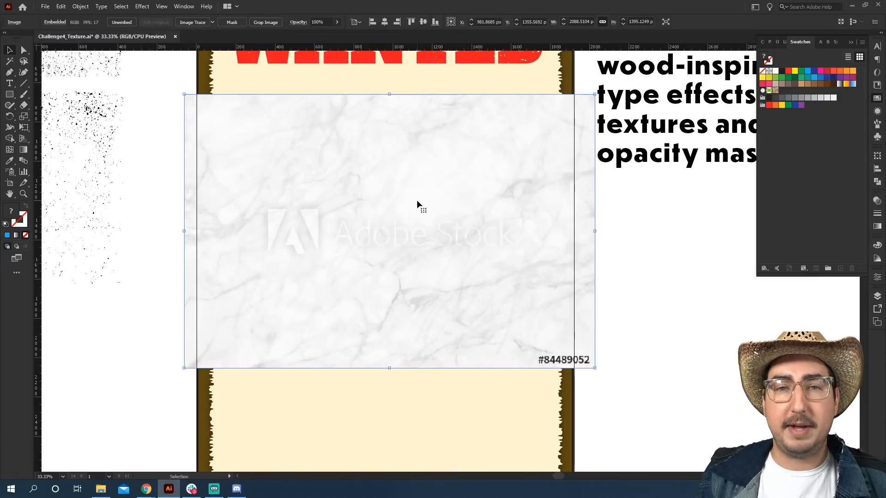
key("ctrl+y")
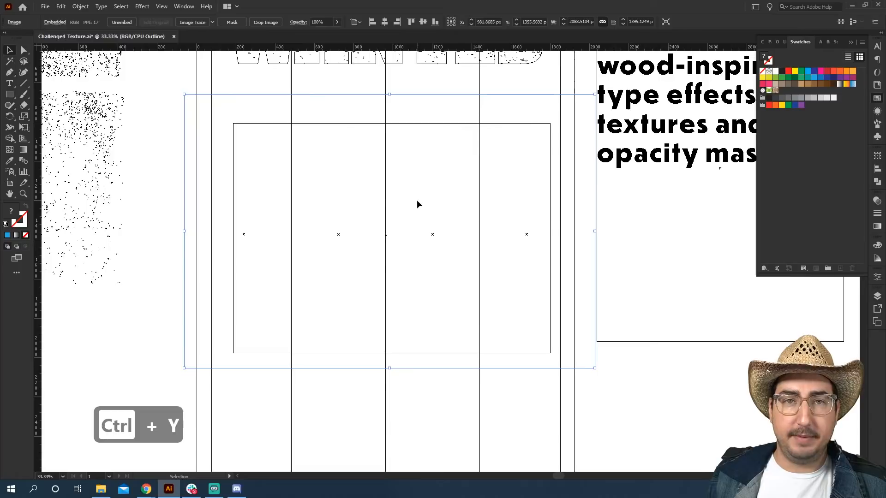
left_click(350, 124, "shift")
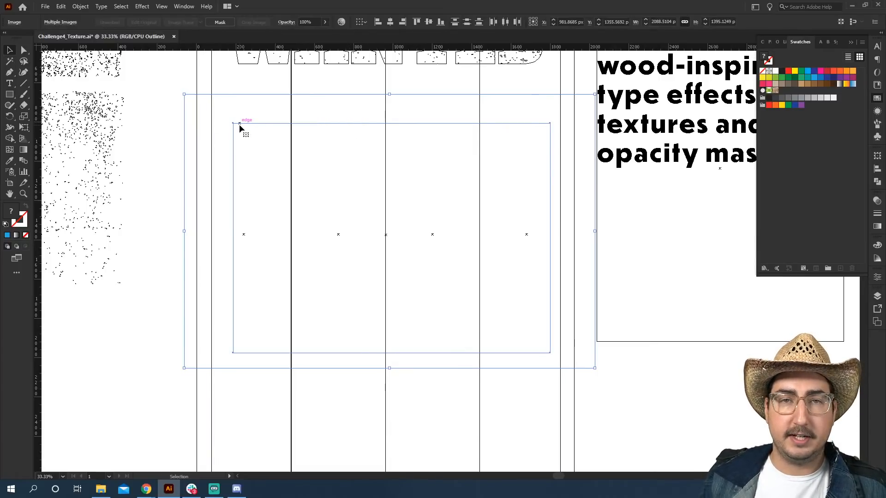
key("a")
key("ctrl+y")
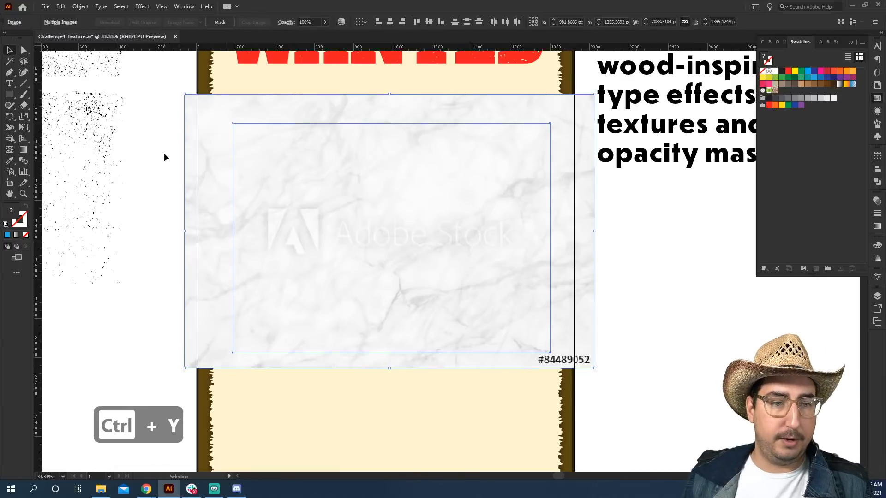
left_click(164, 156)
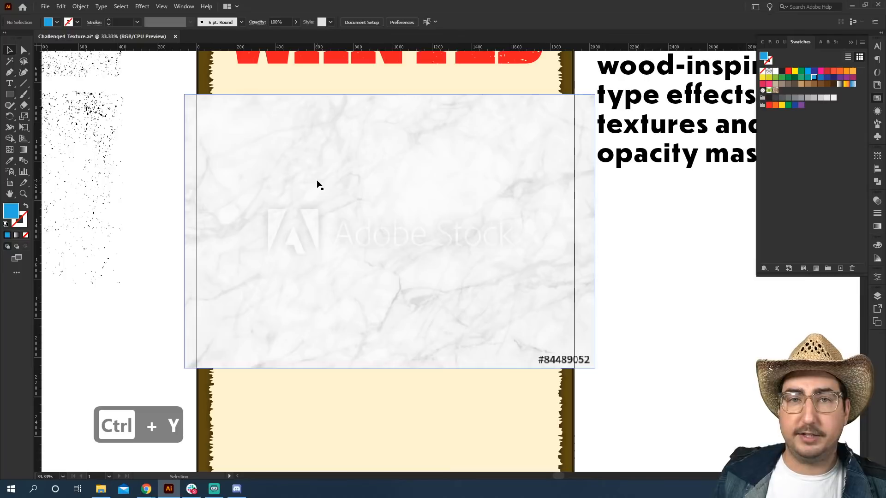
Select the photo together with the marble texture over it and make an opacity mask from them.
left_click(347, 180)
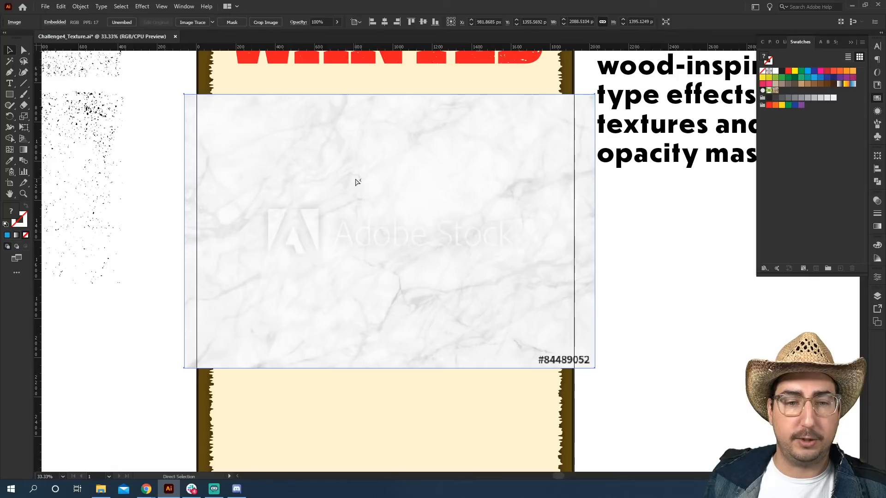
left_click(356, 179, "ctrl")
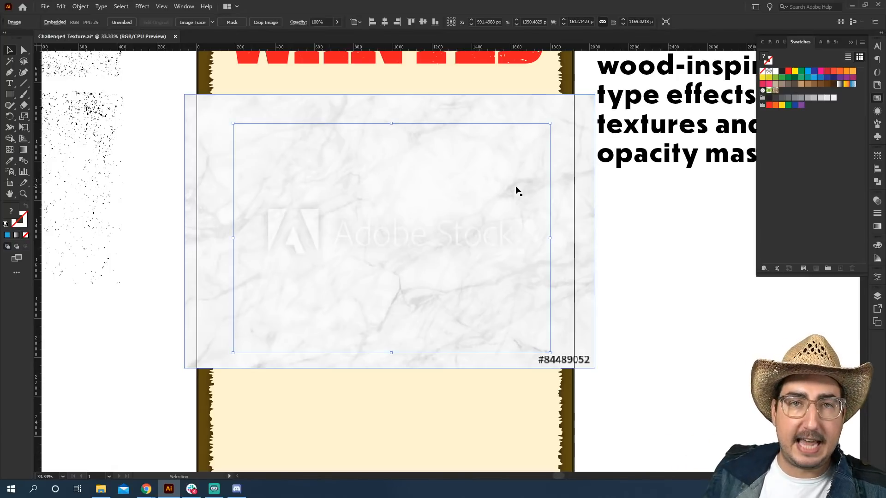
left_click(655, 207)
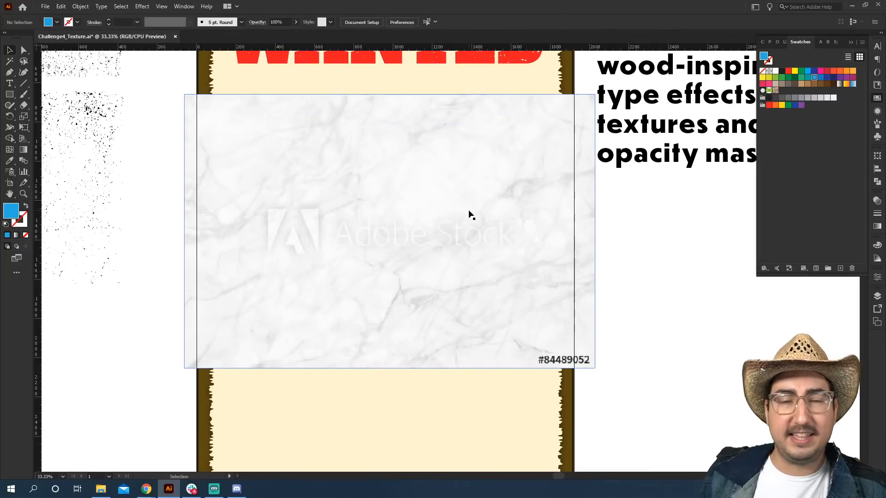
left_click(387, 213)
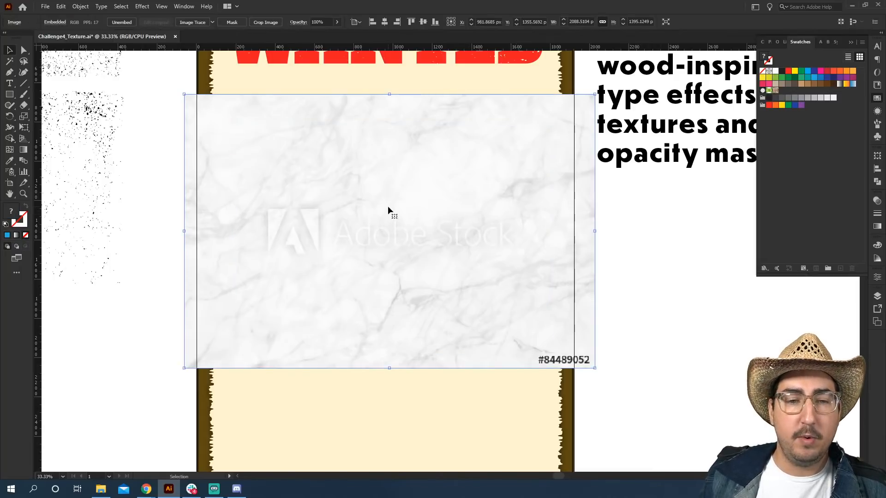
key("a")
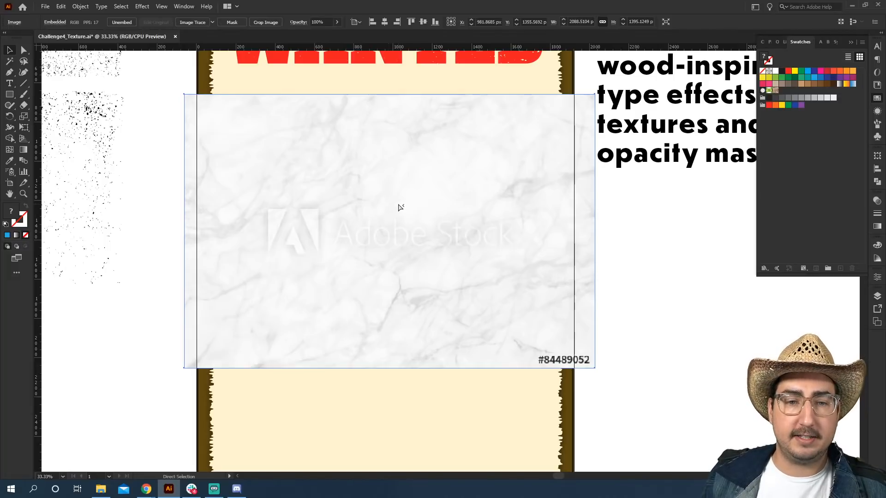
left_click(401, 207)
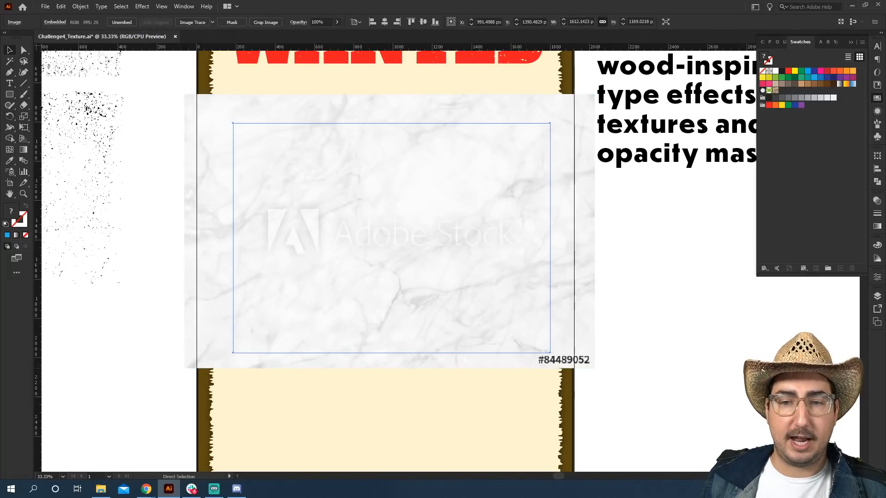
left_click(420, 195)
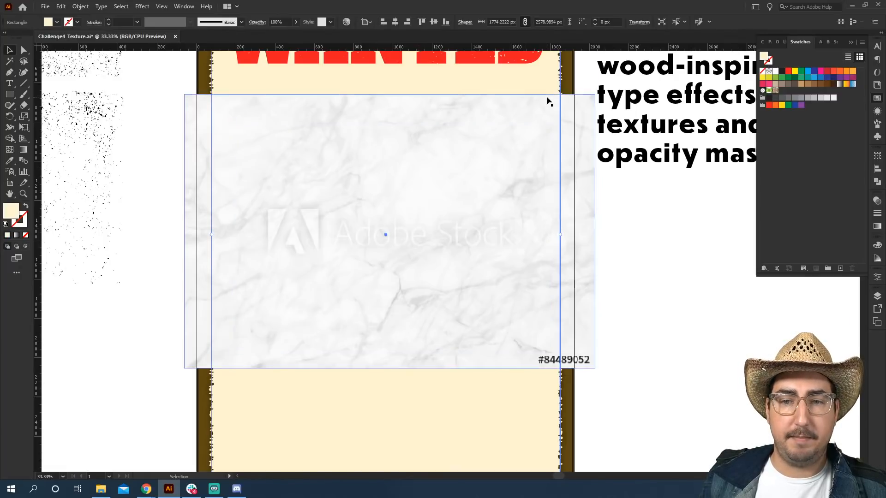
key("v")
left_click(658, 375)
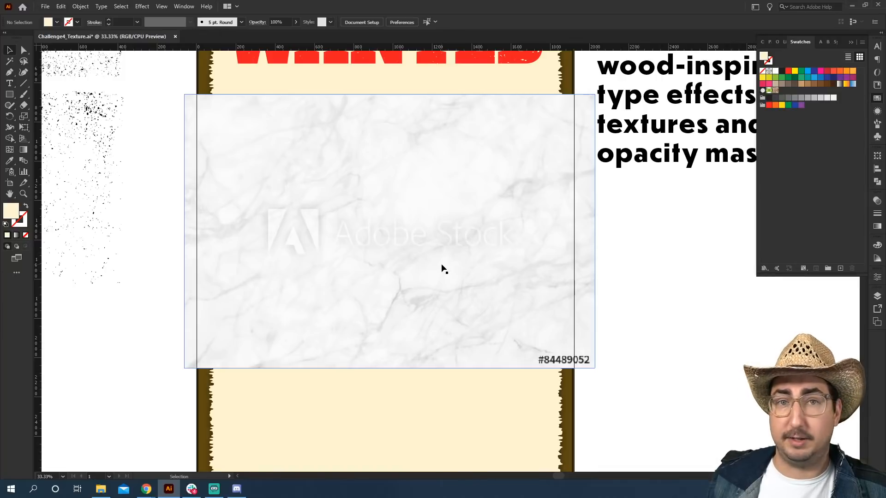
left_click(421, 235)
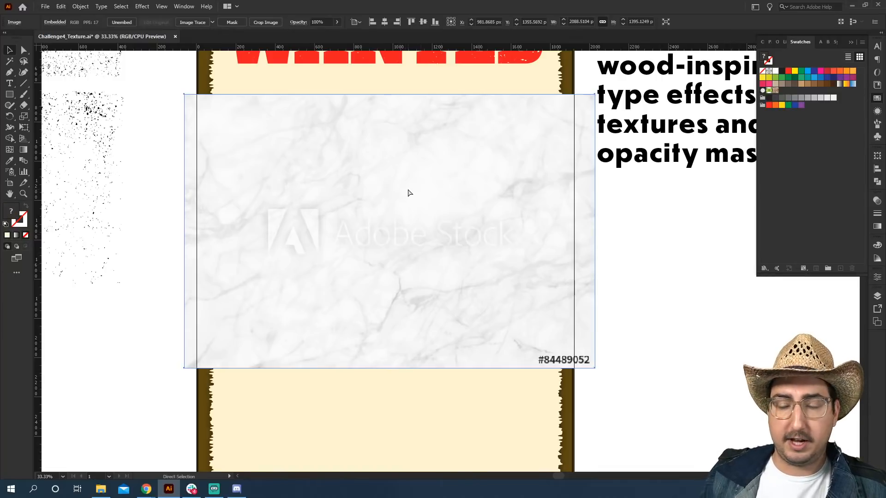
left_click(392, 195, "ctrl")
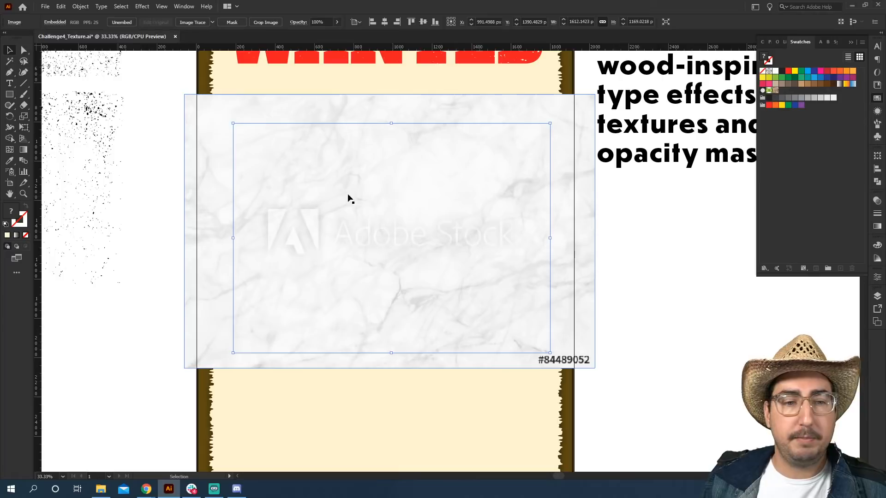
left_click(219, 140, "shift")
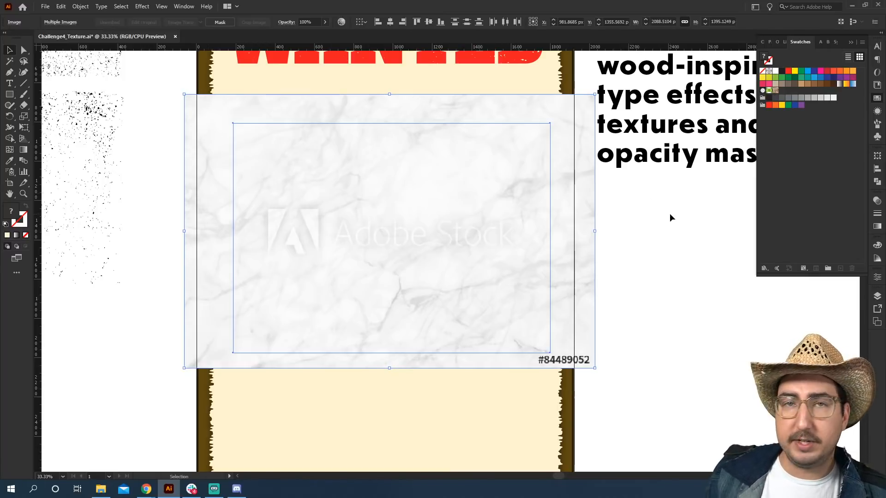
left_click(877, 202)
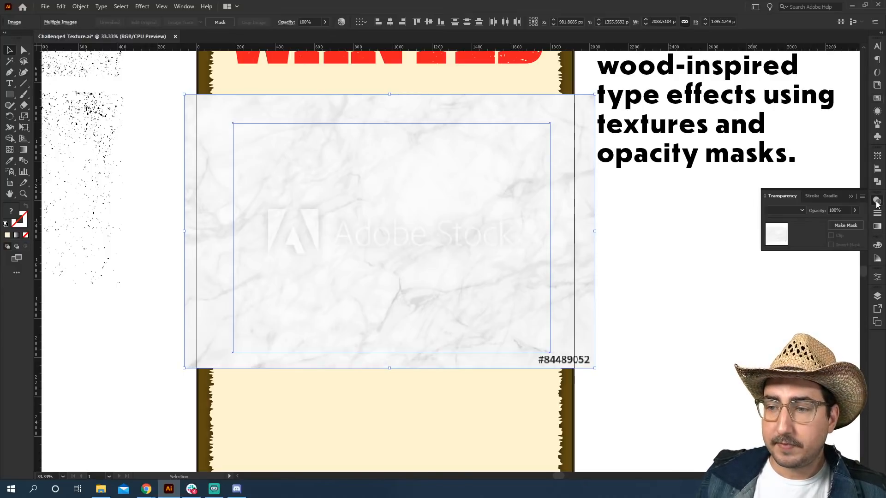
left_click(858, 226)
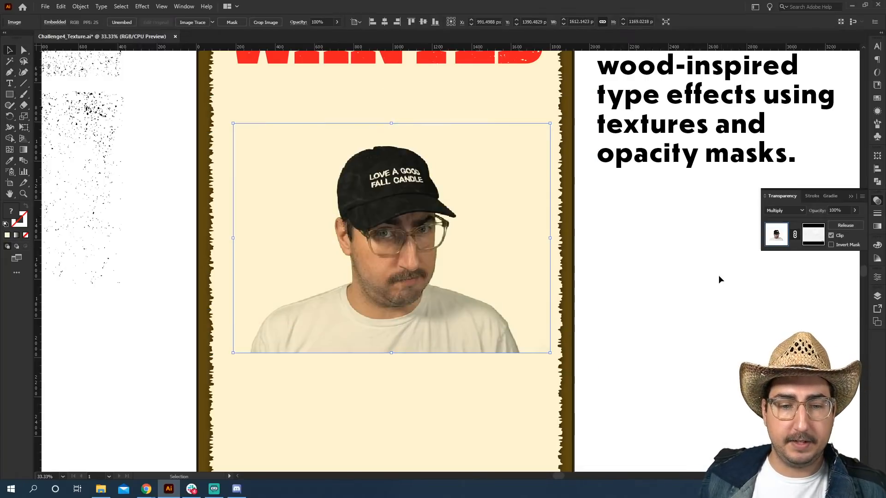
Zoom in on the masked photo to inspect the marble effect, then zoom back out.
left_click(601, 278)
key("z")
left_click(388, 220)
left_click(433, 258)
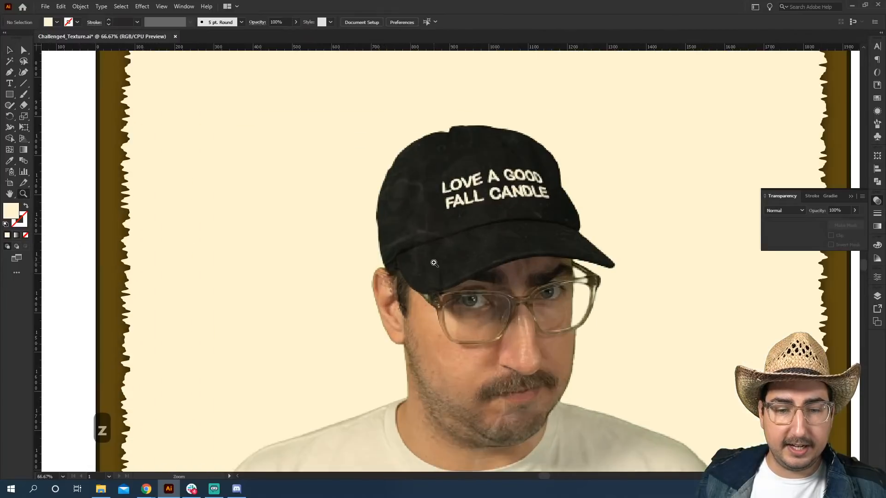
left_click(434, 263)
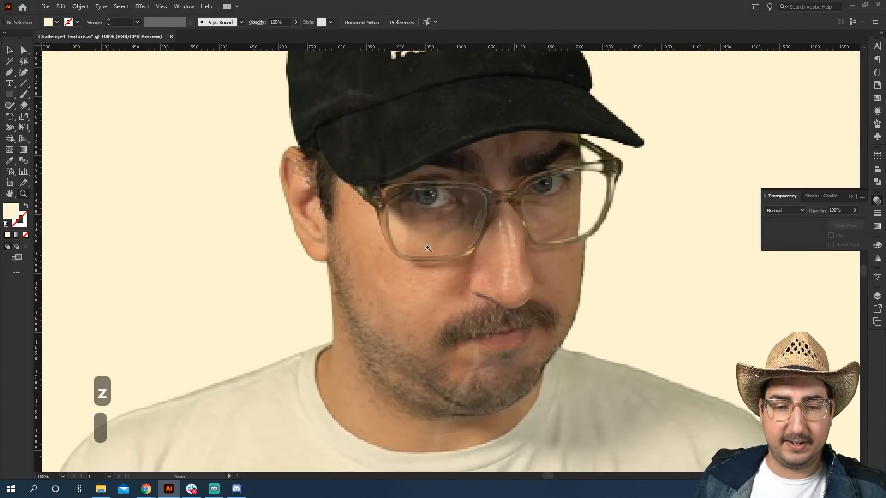
key("z")
left_click(478, 266, "alt")
left_click(478, 265, "alt")
left_click(478, 265, "alt")
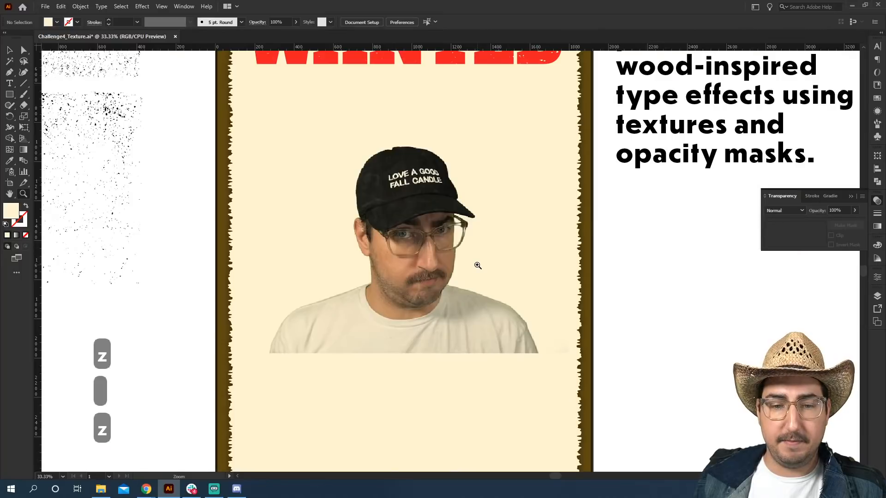
Undo the opacity mask and reselect the marble texture image.
key("ctrl+z")
key("v")
left_click(575, 236)
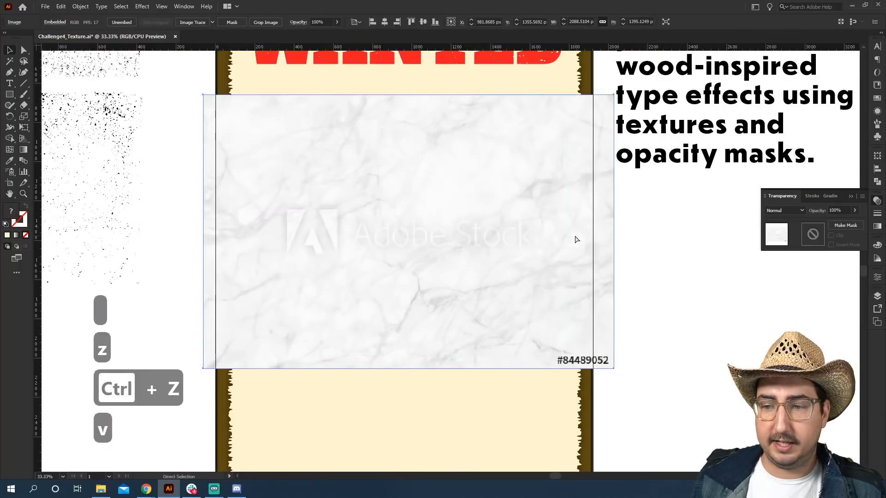
key("ctrl+c")
key("ctrl+v")
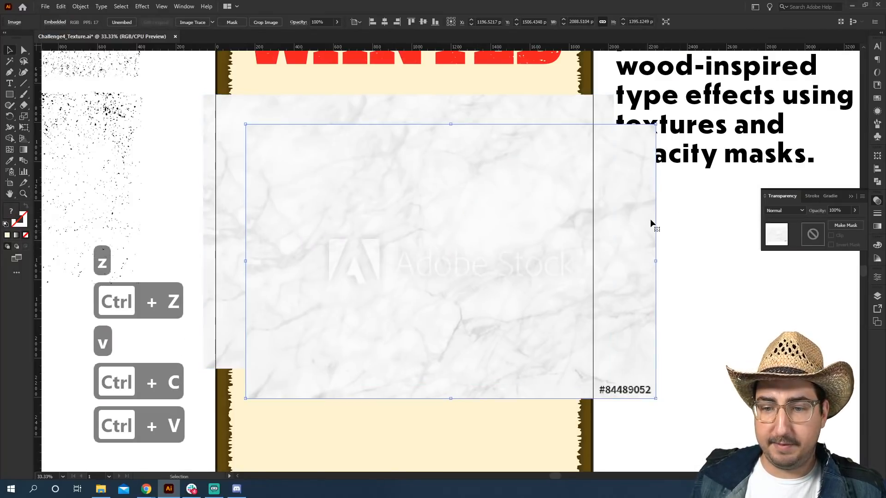
key("ctrl+z")
Create a smaller copy of the marble texture beside the poster and paste a duplicate in place.
key("s")
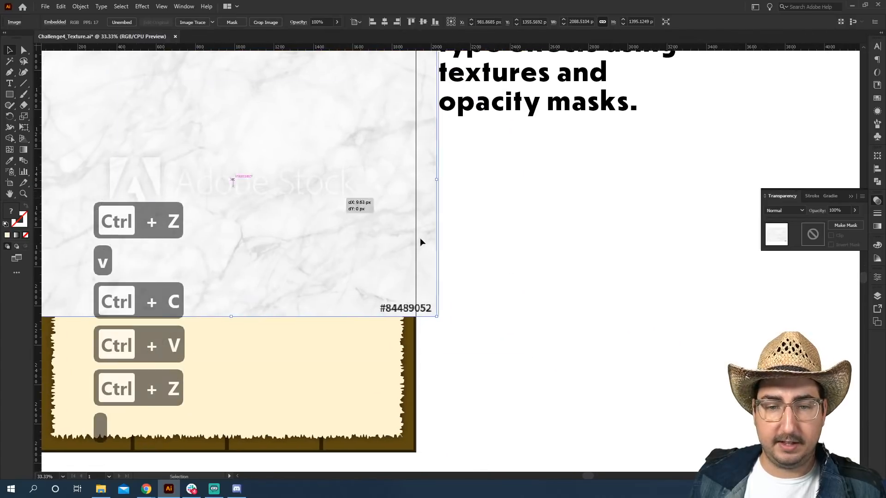
left_click_drag(695, 148, 631, 204)
left_click_drag(506, 260, 533, 175)
key("v")
key("ctrl+c")
key("ctrl+shift+v")
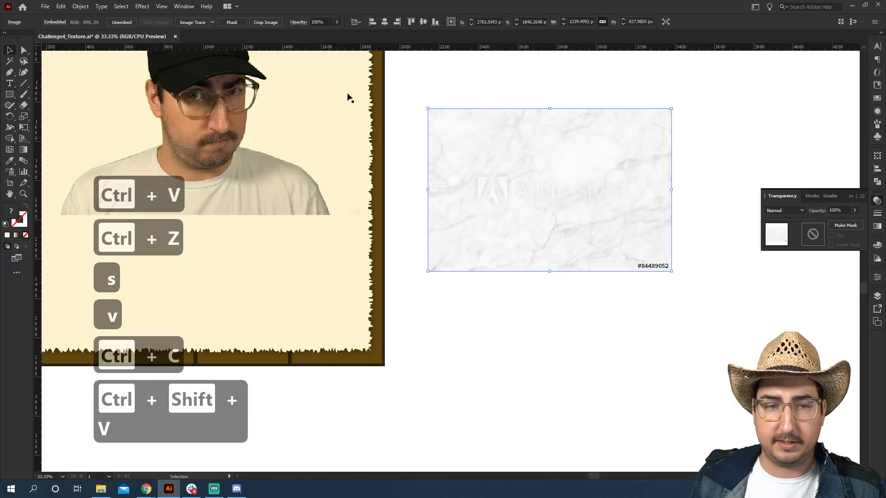
Set the marble copy's blend mode to Multiply and paste another copy in place on top.
left_click(784, 212)
left_click(782, 240)
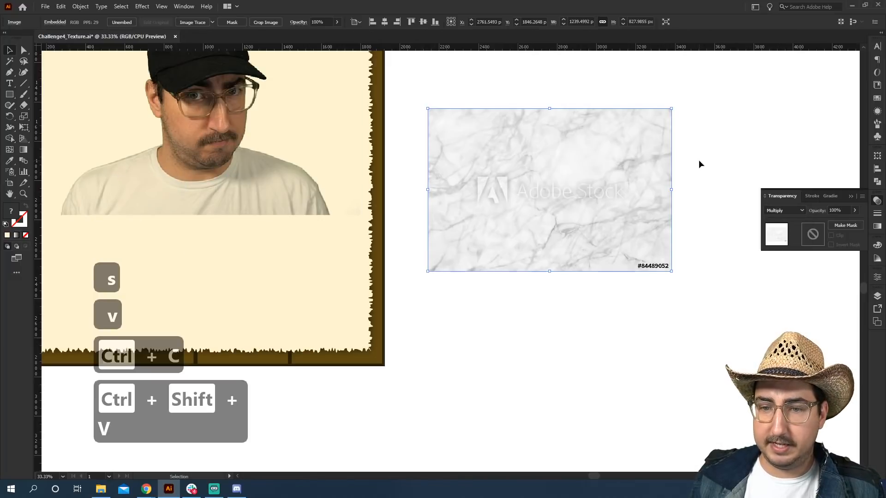
key("ctrl+c")
key("ctrl+shift+v")
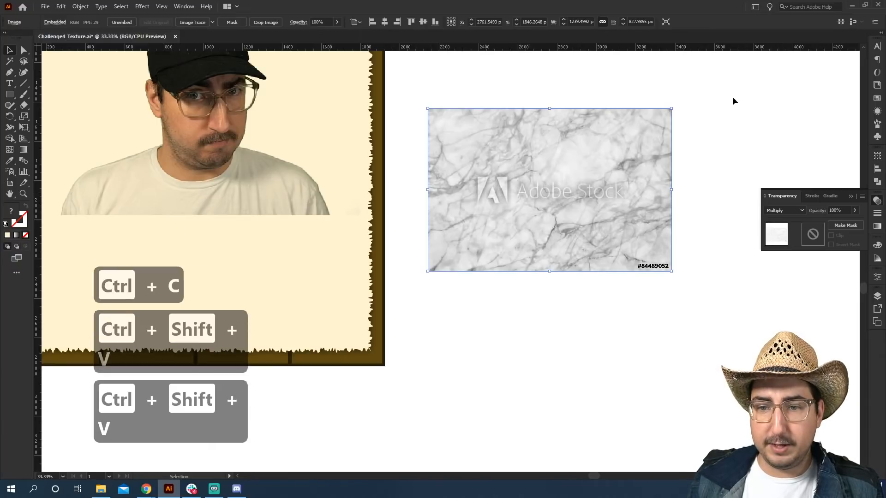
Select the stacked marble copies and rasterize them into a single image.
left_click_drag(734, 101, 514, 263)
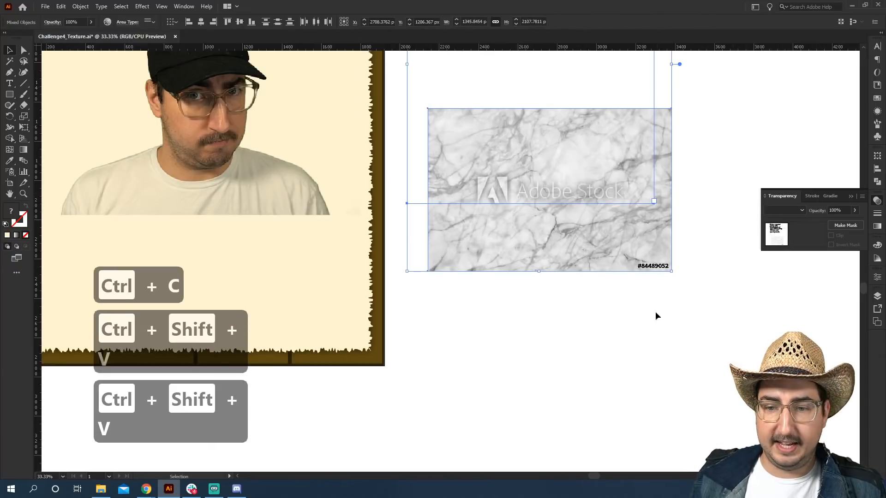
left_click(610, 254)
left_click(80, 6)
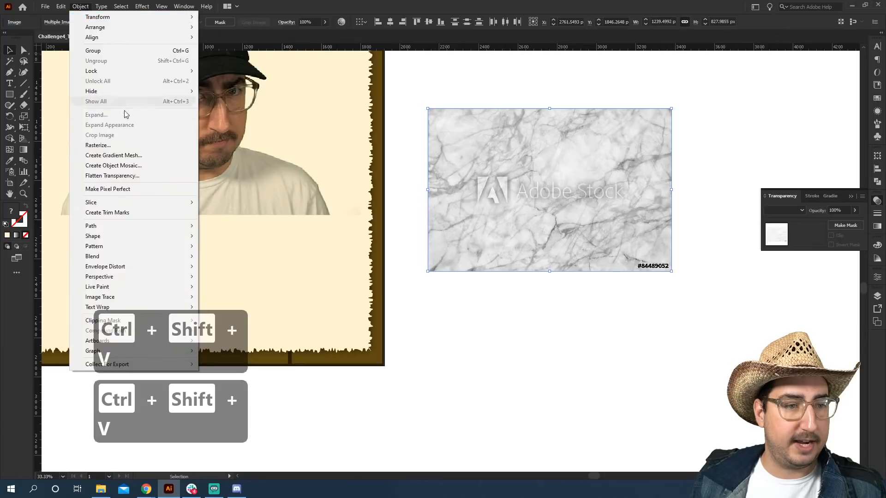
left_click(117, 145)
left_click(478, 316)
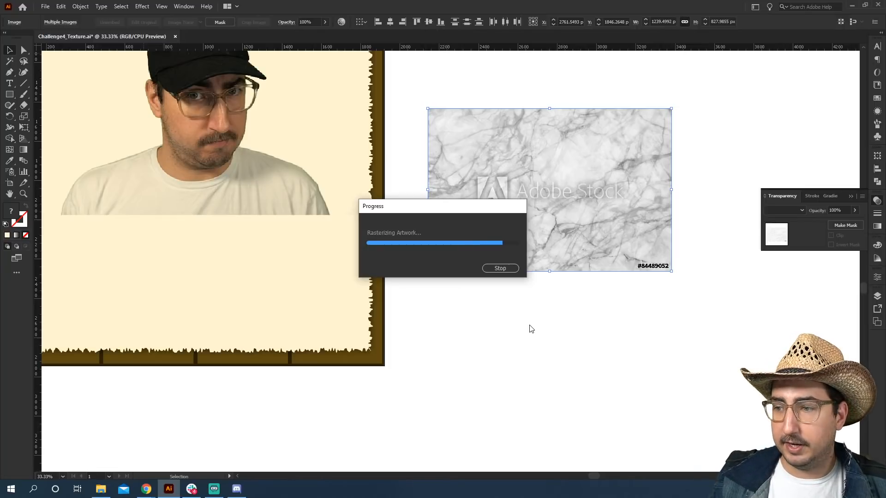
Move the rasterized marble onto the poster and scale it up to cover the photo.
left_click_drag(436, 301, 552, 399)
left_click_drag(615, 337, 250, 270)
key("s")
left_click_drag(325, 196, 406, 131)
key("v")
left_click_drag(377, 162, 395, 143)
Select the photo together with the rasterized marble and make an opacity mask from them.
key("a")
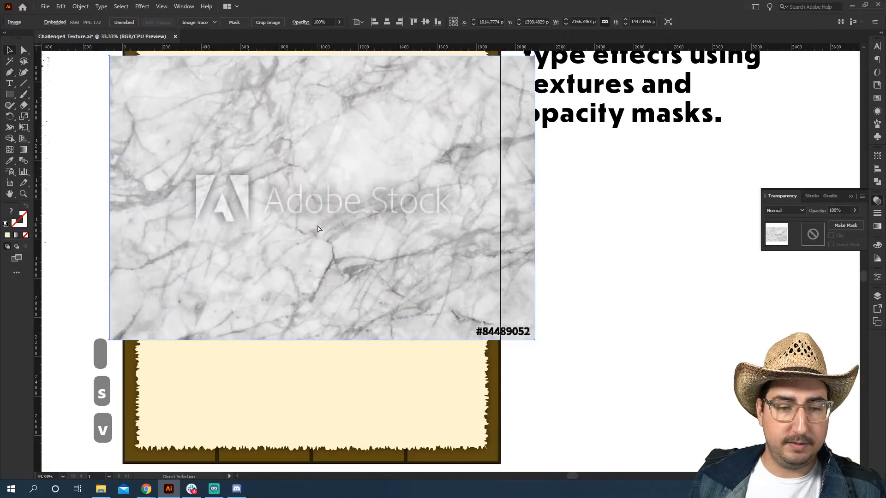
left_click(301, 238, "ctrl")
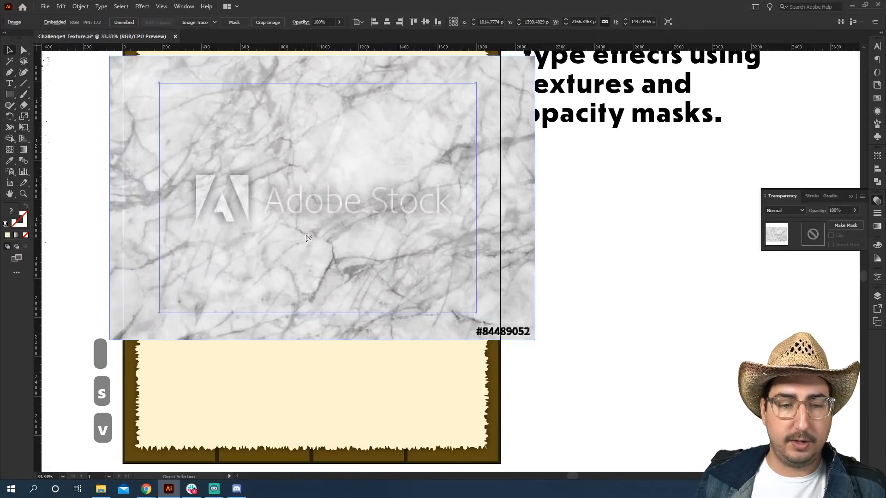
left_click(115, 134, "shift")
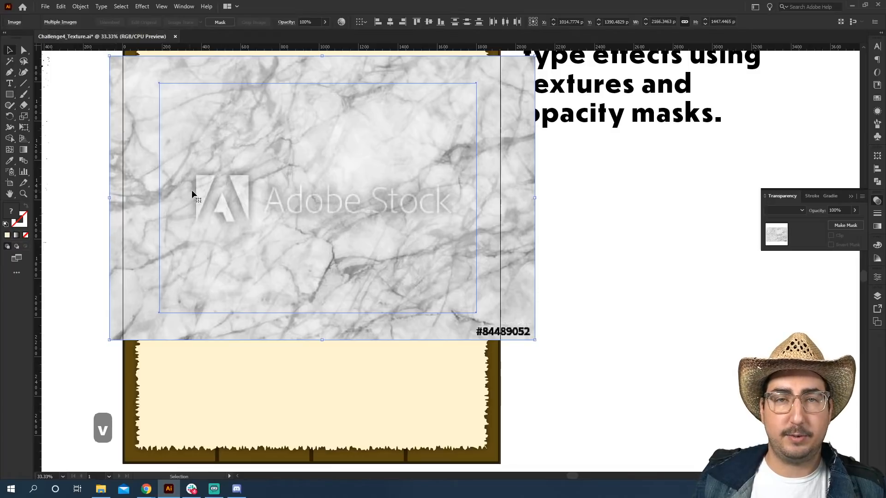
left_click(848, 226)
left_click(584, 278)
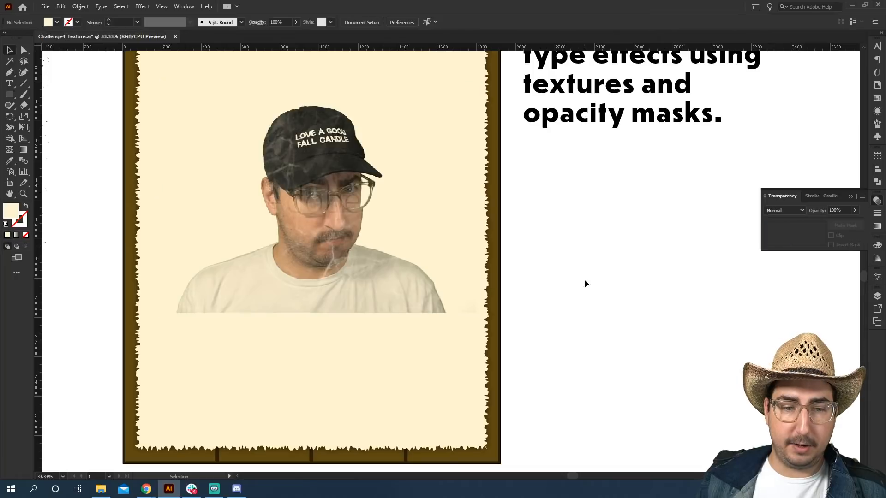
Zoom in to inspect the marble-masked photo, zoom back out and select the photo.
key("z")
left_click(371, 236)
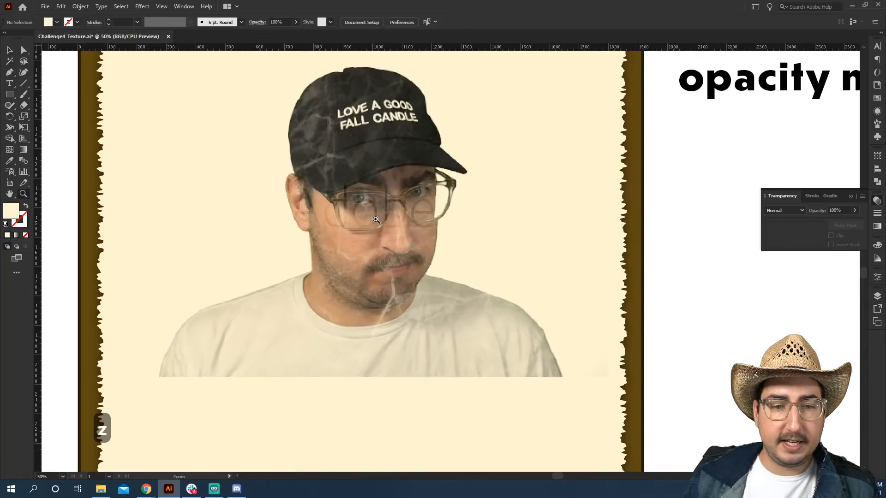
left_click(376, 218)
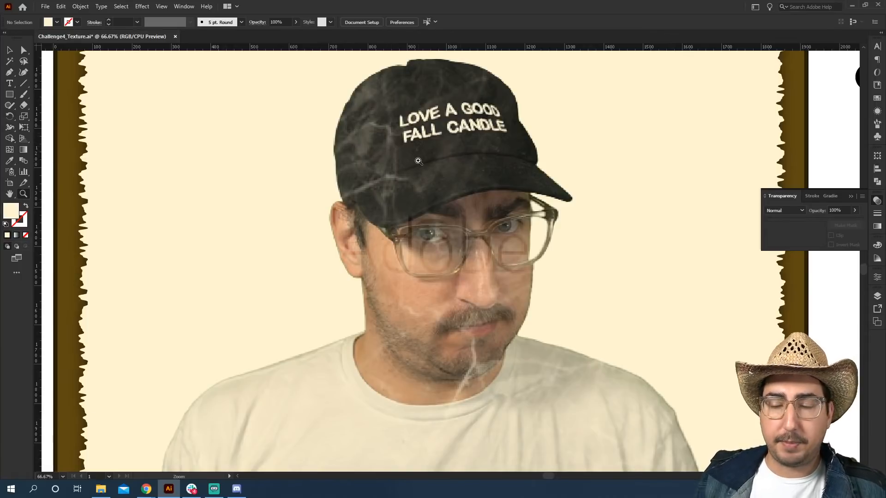
key("z")
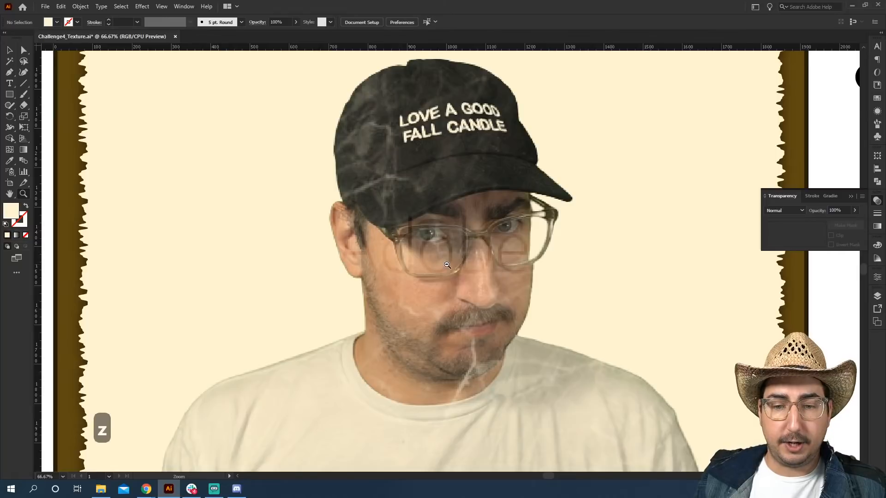
left_click(447, 264, "alt")
left_click(447, 265, "alt")
left_click_drag(485, 270, 436, 237)
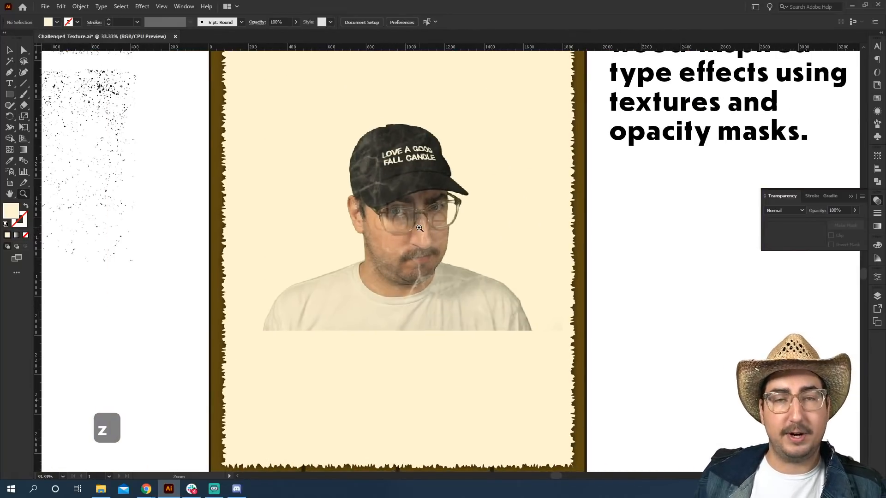
key("v")
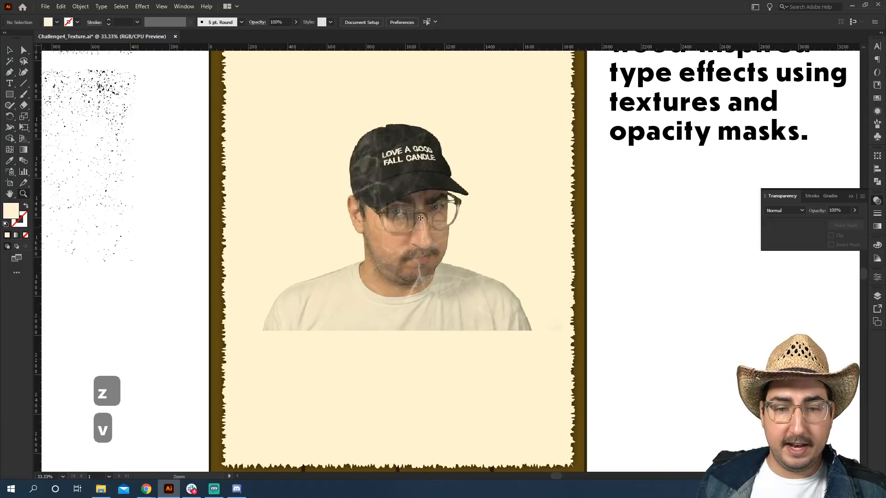
left_click(423, 196)
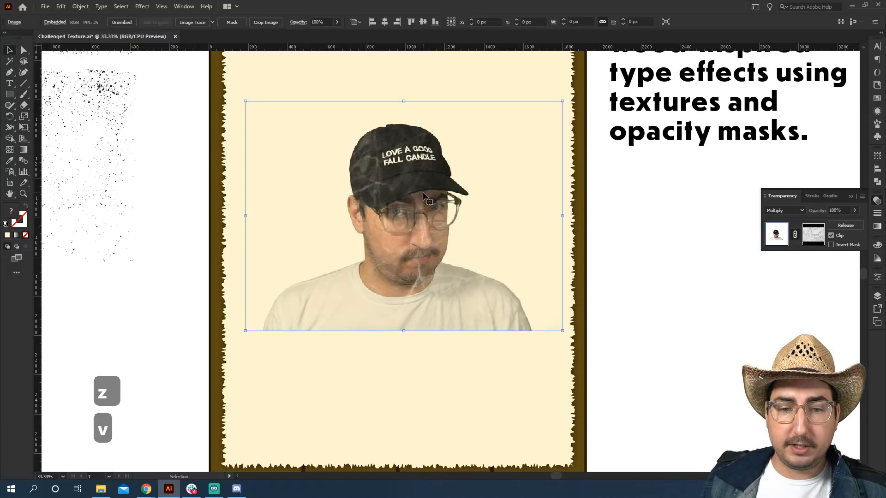
Edit the photo's opacity mask and scale the marble texture down to fit the photo.
left_click(805, 235)
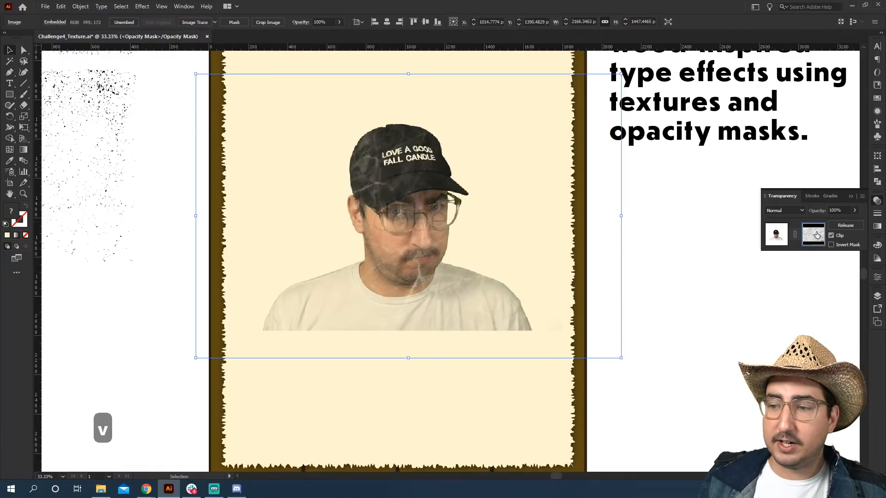
key("s")
left_click_drag(603, 93, 488, 184)
key("v")
key("s")
left_click_drag(625, 118, 613, 124)
key("v")
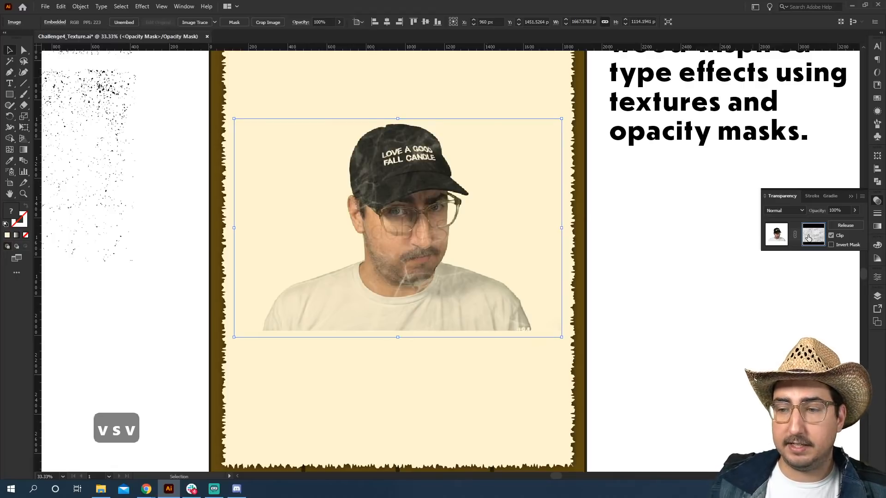
left_click(784, 242)
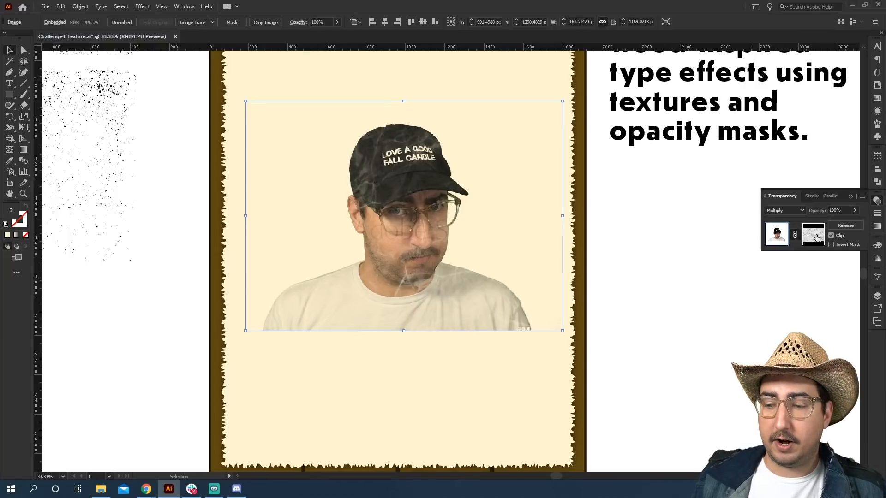
Copy the marble texture from the photo's opacity mask and paste it onto the poster over the WANTED heading.
left_click(815, 236)
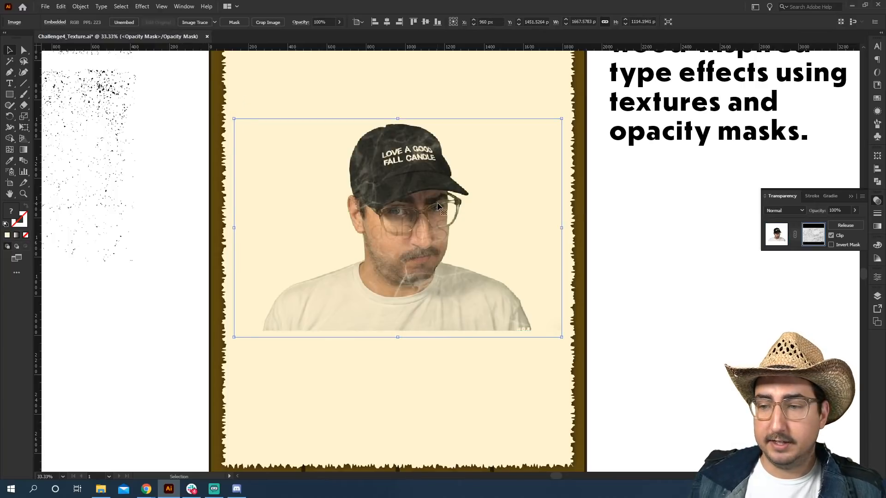
key("ctrl+c")
left_click(633, 235)
key("z")
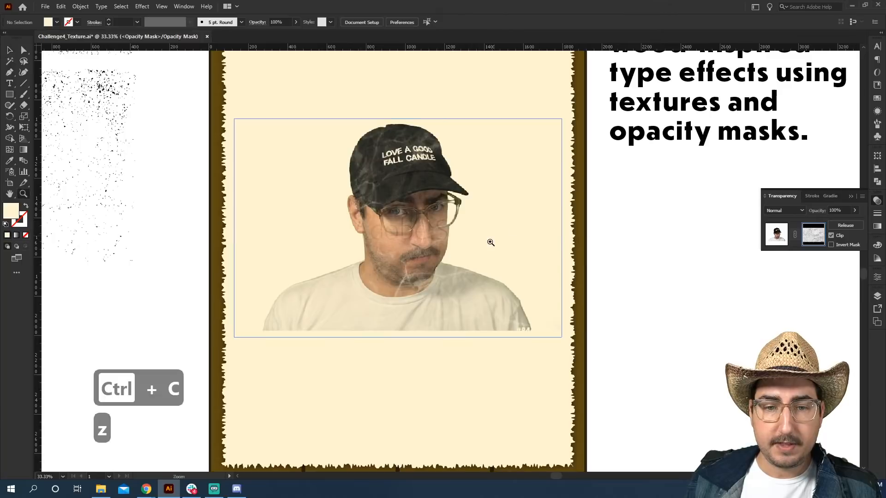
left_click(489, 244, "alt")
left_click(771, 236)
key("ctrl+v")
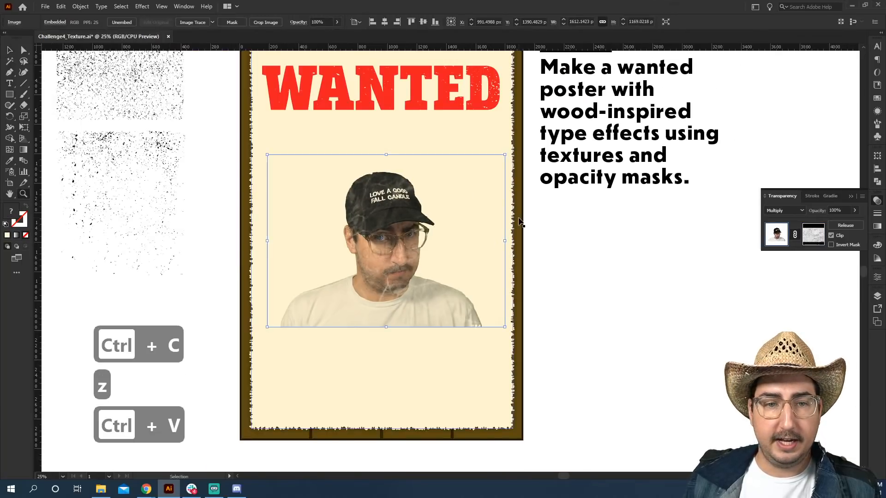
scroll(430, 220, "up", 2)
key("v")
left_click_drag(464, 270, 393, 138)
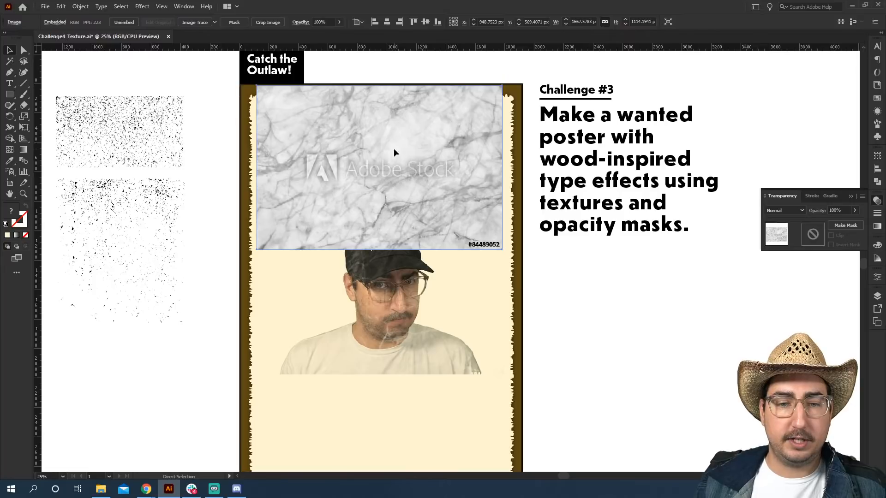
Position the marble over the WANTED heading, select both, and make an opacity mask from them.
left_click(394, 149, "ctrl")
left_click(214, 144)
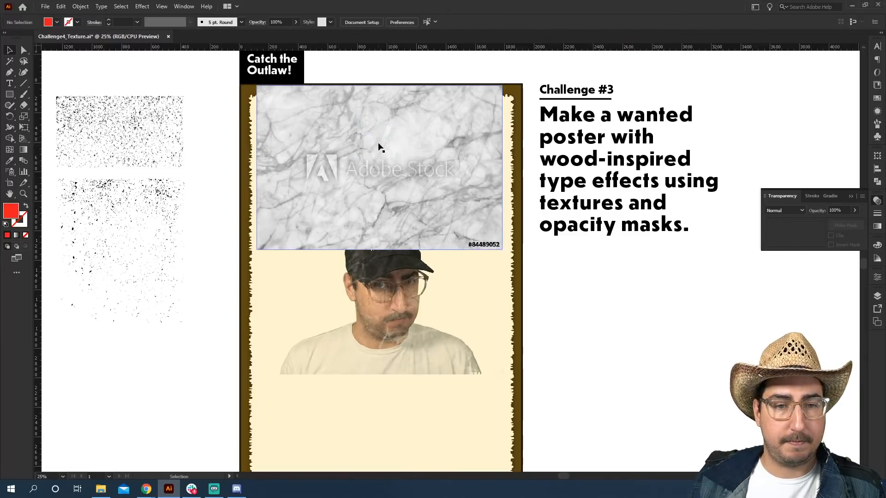
left_click_drag(379, 144, 384, 266)
left_click(377, 148)
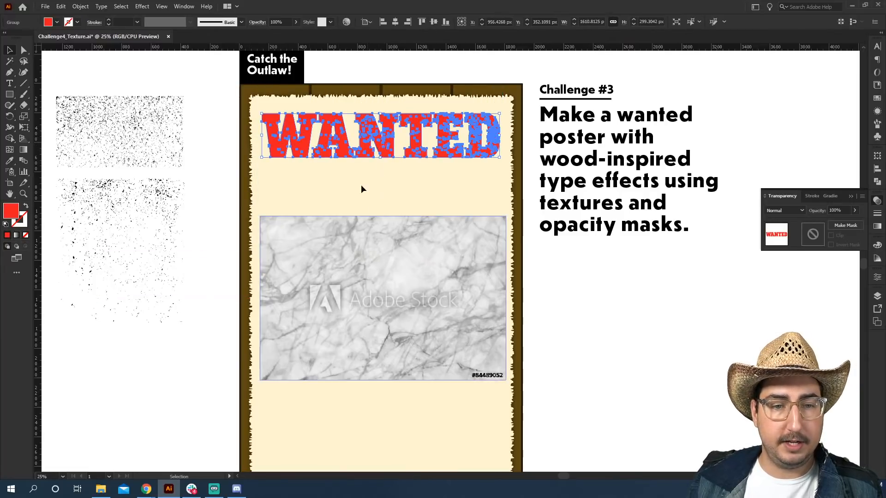
left_click_drag(366, 227, 360, 139)
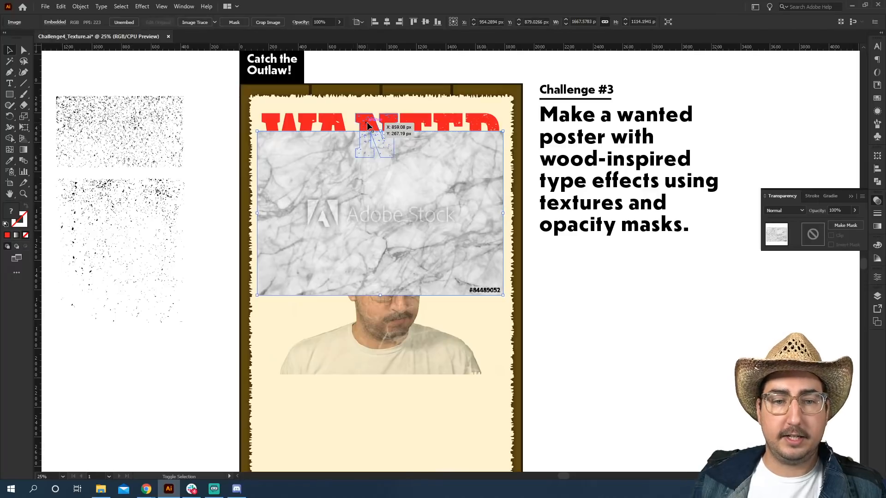
left_click(367, 125, "shift")
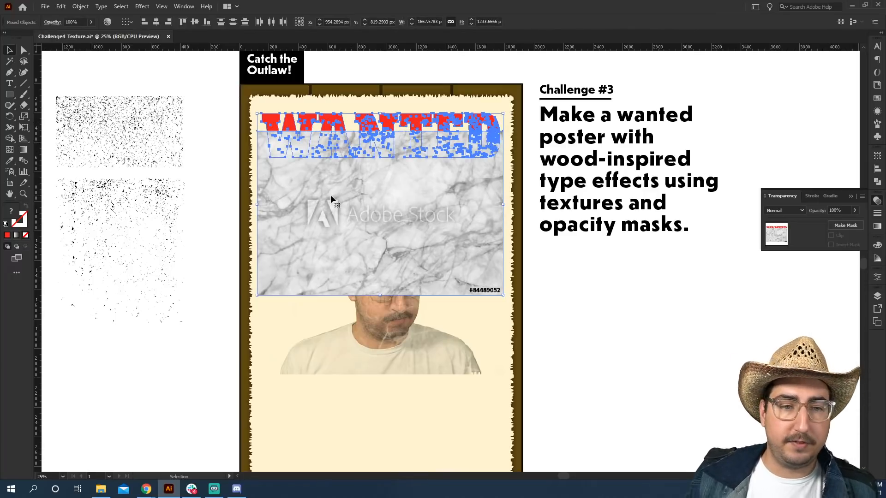
left_click(848, 225)
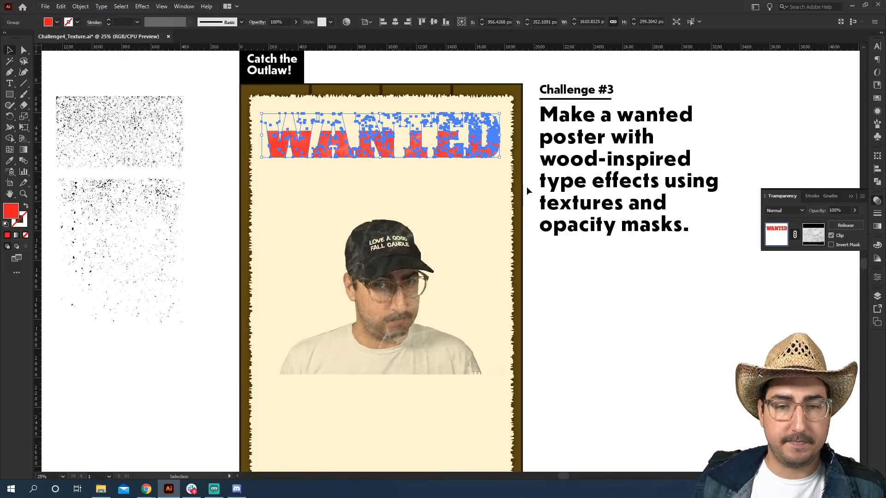
Edit the WANTED heading's opacity mask and move the marble texture up to cover all the letters.
left_click(456, 72)
key("z")
left_click(406, 178)
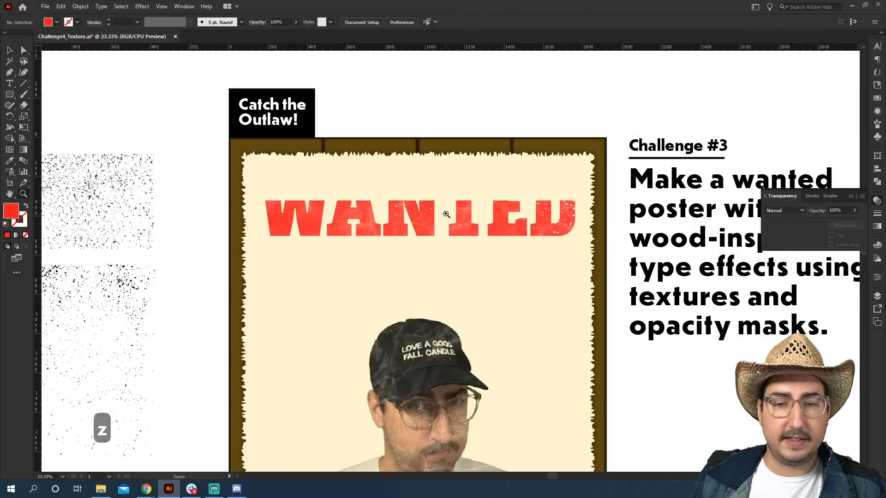
left_click(447, 214)
key("v")
left_click(419, 252)
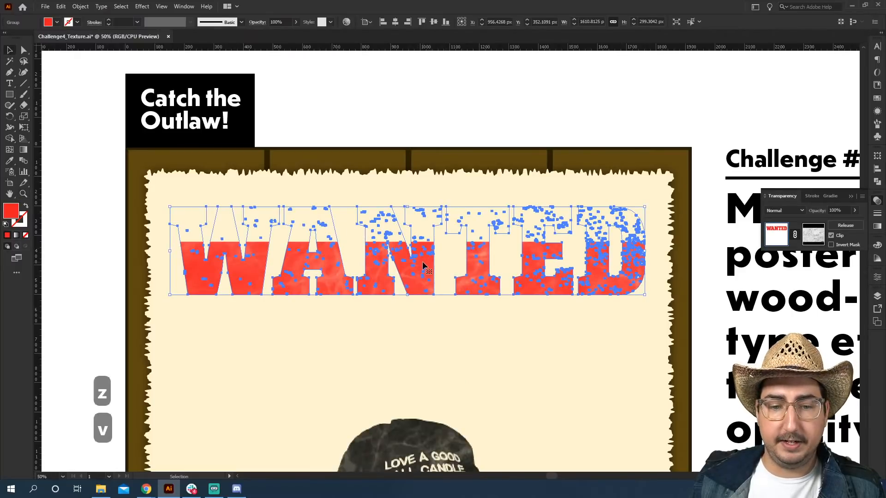
double_click(423, 263)
double_click(481, 124)
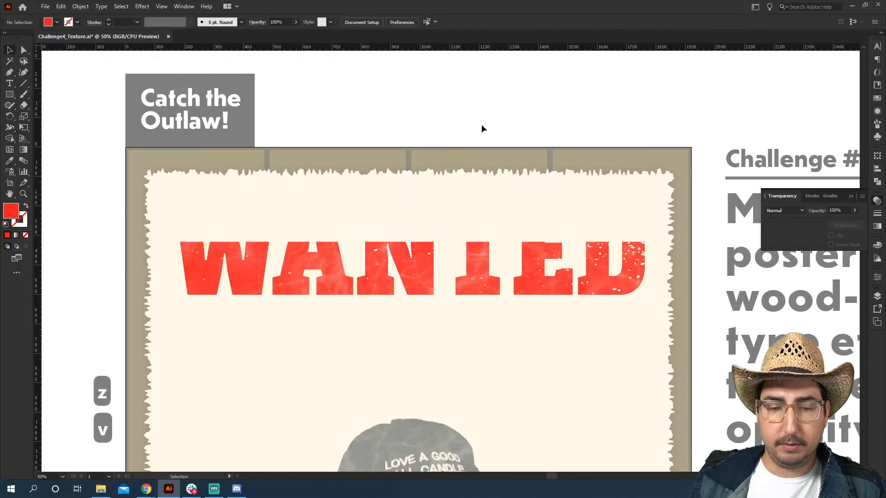
left_click(423, 260)
left_click(815, 237)
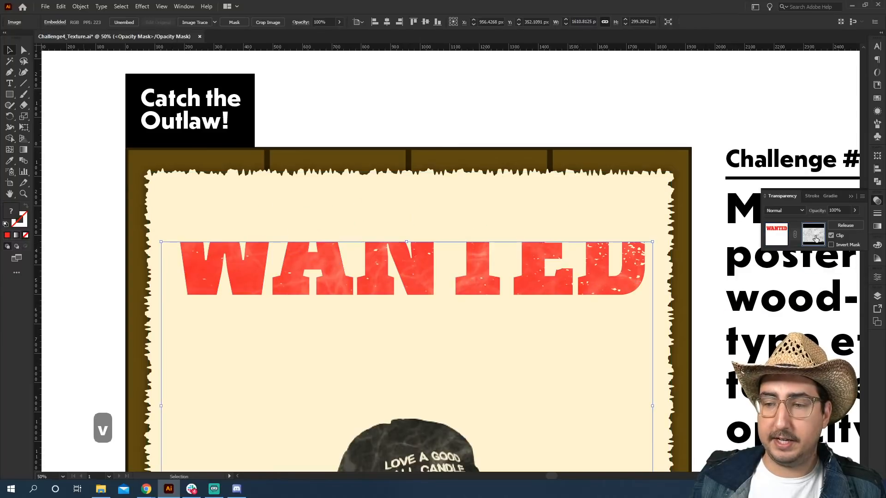
left_click_drag(533, 285, 538, 216)
left_click_drag(532, 266, 538, 240)
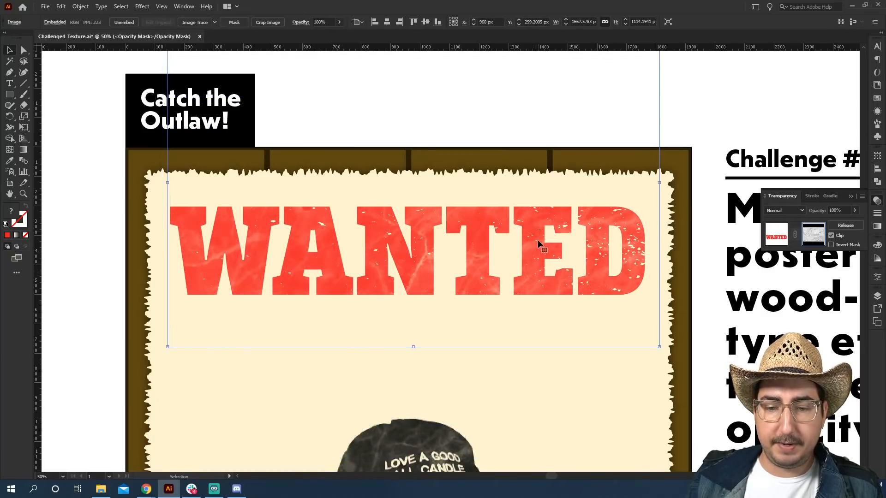
left_click(707, 123)
Set the WANTED heading's blend mode to Multiply.
left_click(776, 234)
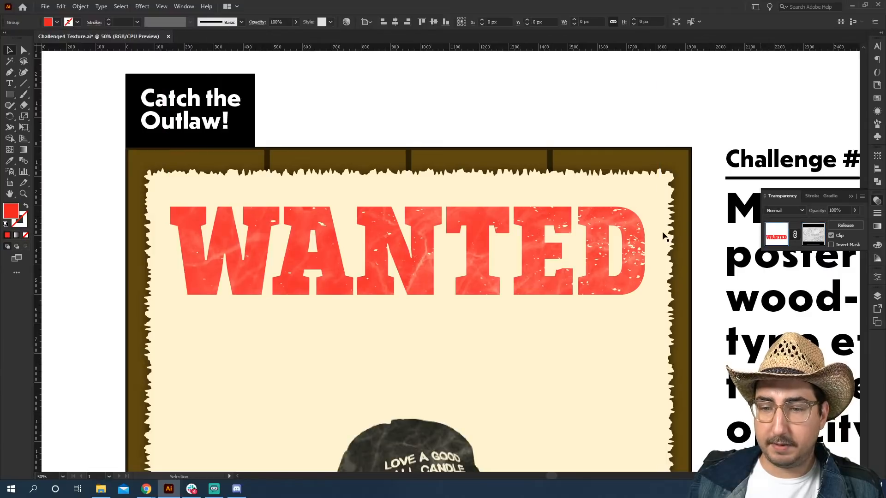
left_click(771, 213)
left_click(783, 243)
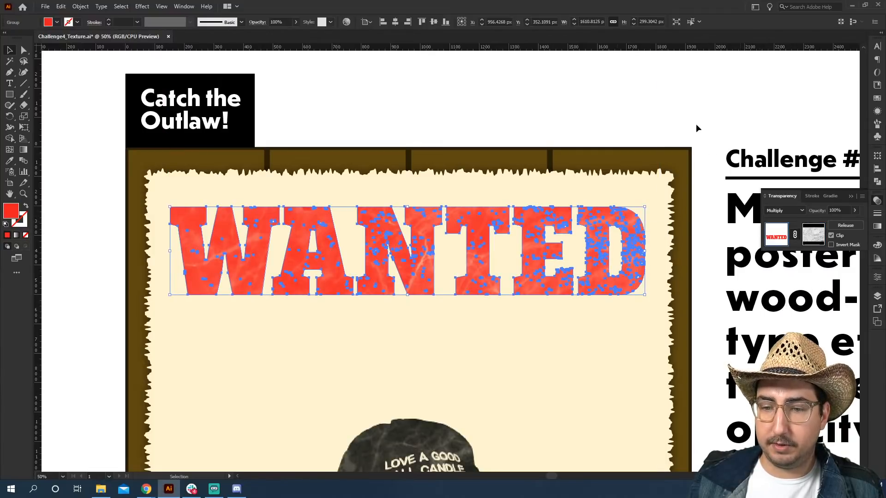
left_click(707, 118)
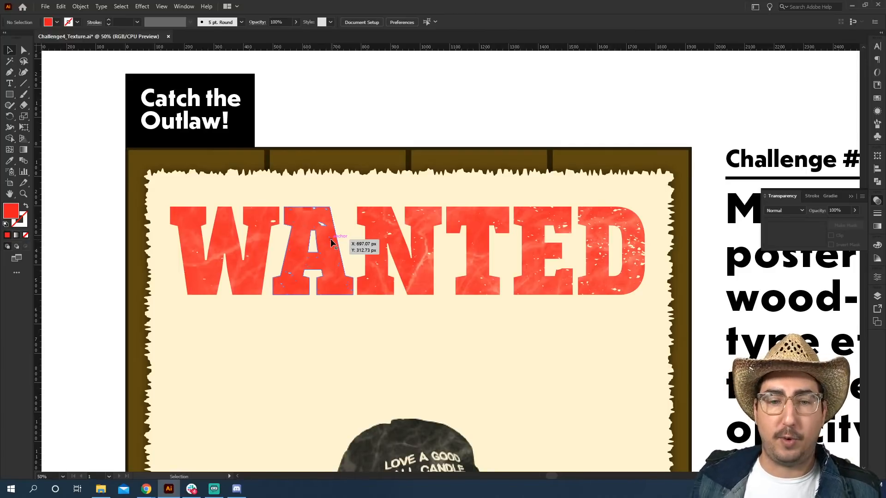
Create a point text object below the WANTED heading, scale it up and move it under the heading.
key("z")
left_click(432, 310)
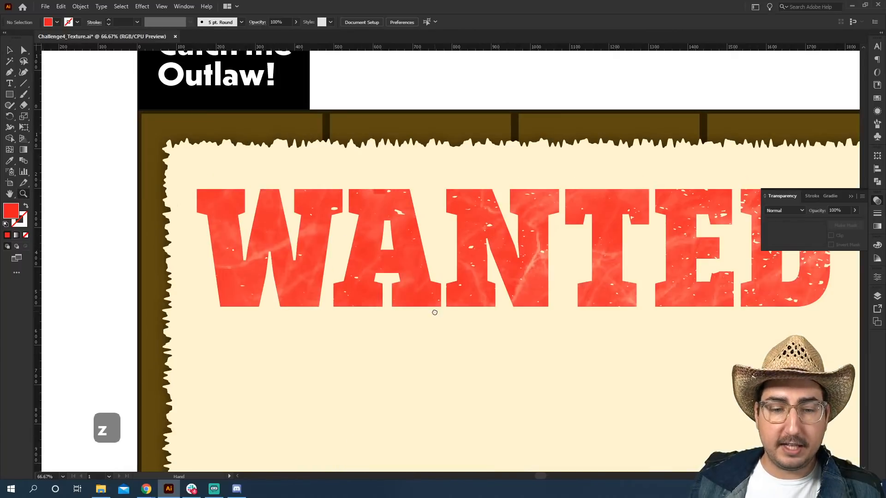
left_click(413, 245)
left_click(412, 245, "alt")
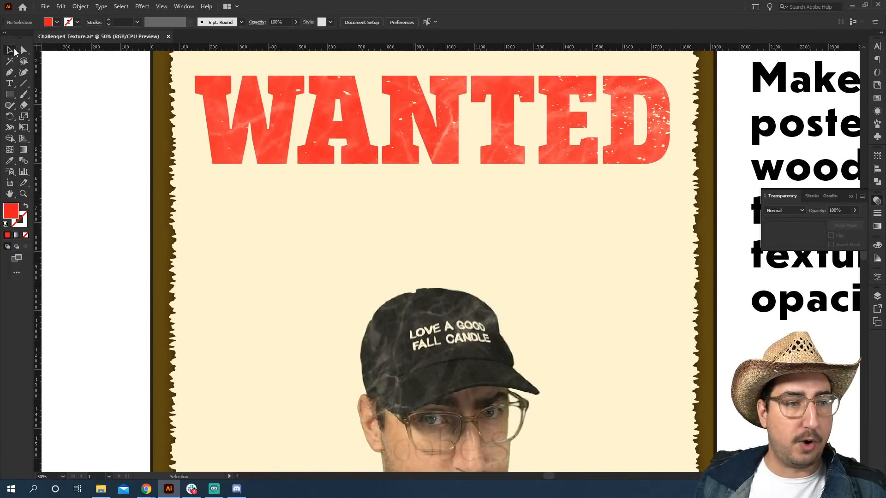
key("t")
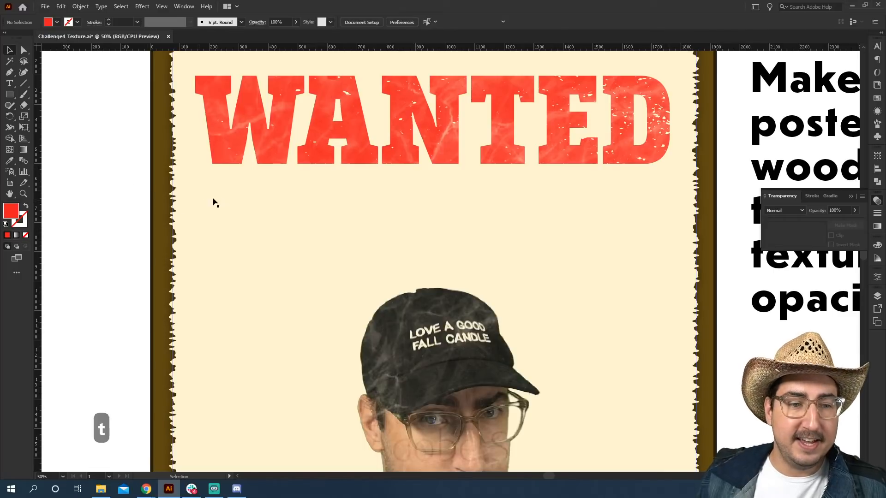
left_click(259, 200)
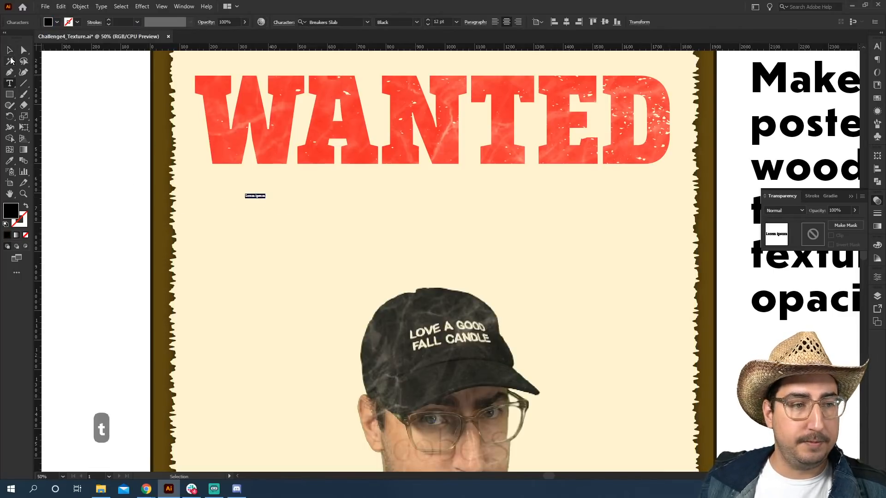
key("Escape")
key("s")
left_click_drag(266, 144, 339, 128)
key("v")
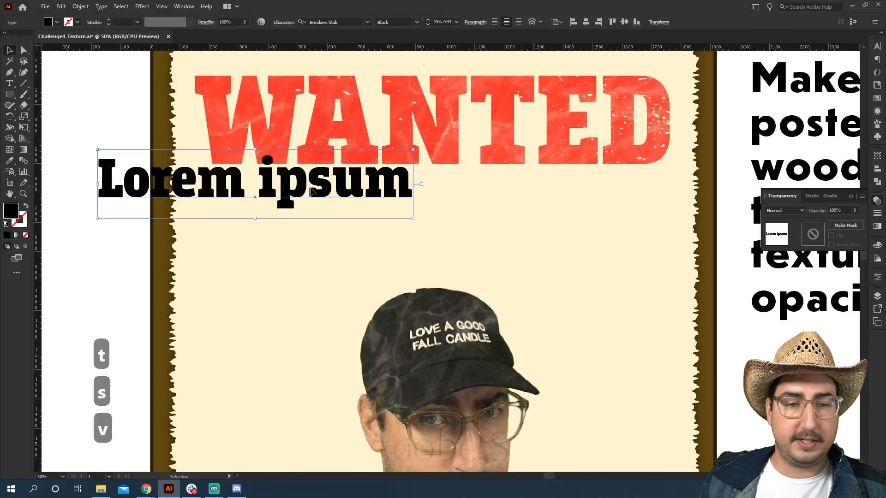
left_click_drag(330, 193, 411, 215)
Replace the placeholder text with the letter a and select it.
key("t")
left_click(397, 214)
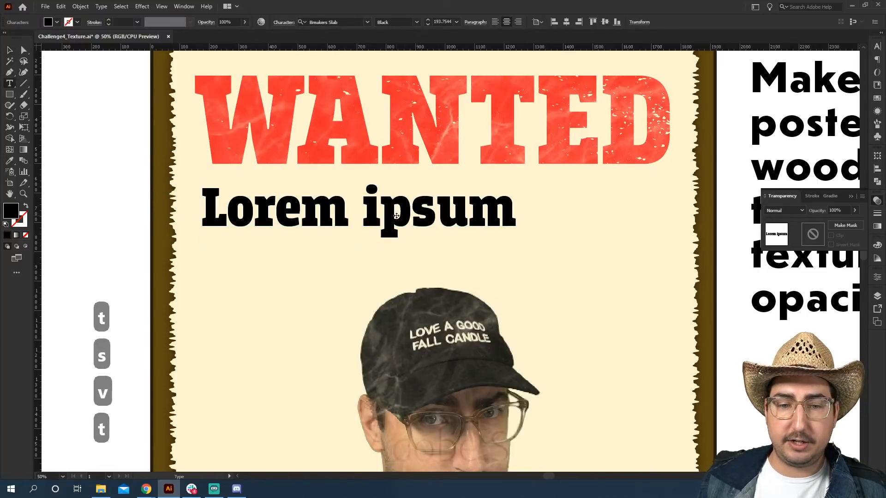
key("ctrl+a")
key("BackSpace")
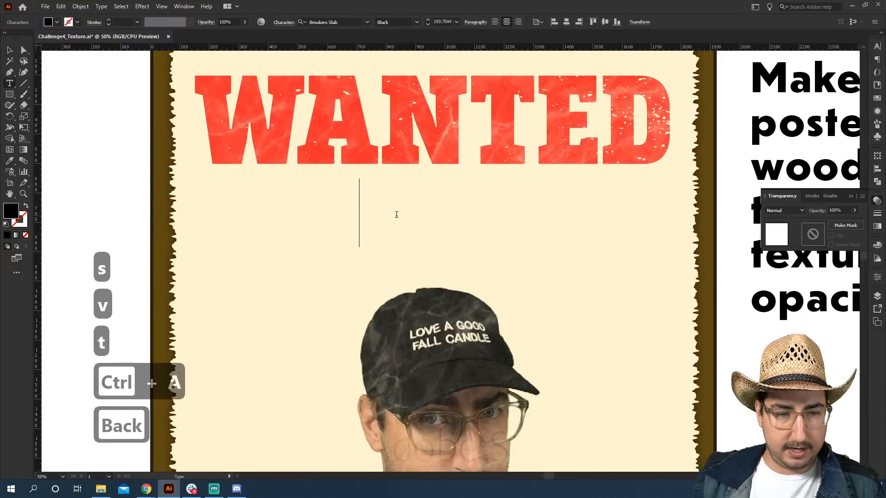
type("a")
key("ctrl+a")
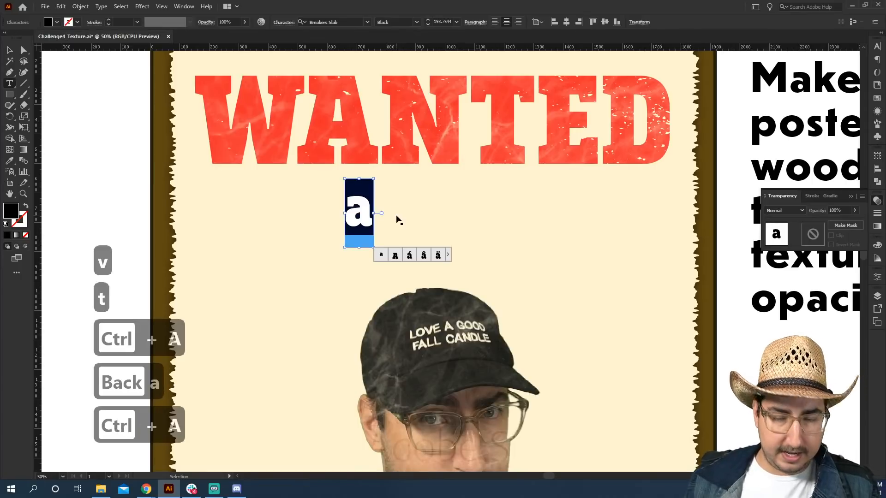
Search the fonts for catch and apply HWT Catchwords Regular to the selected letter.
key("ctrl+t")
left_click(861, 56)
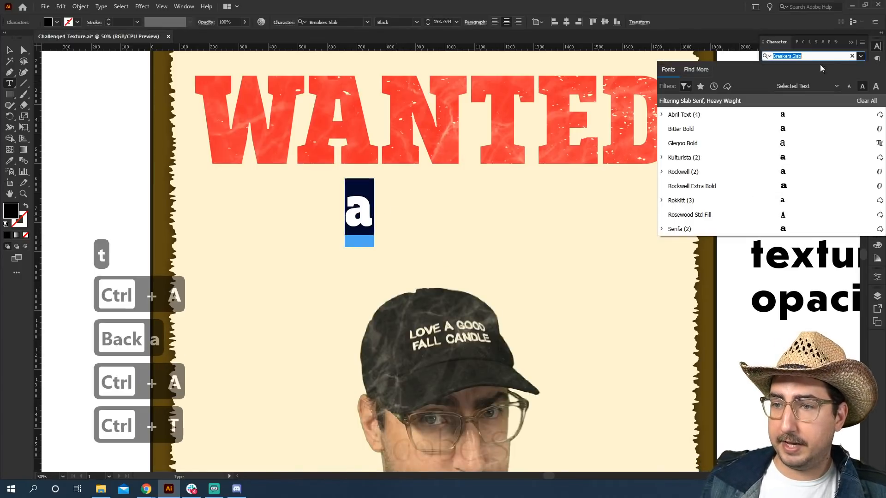
left_click(697, 73)
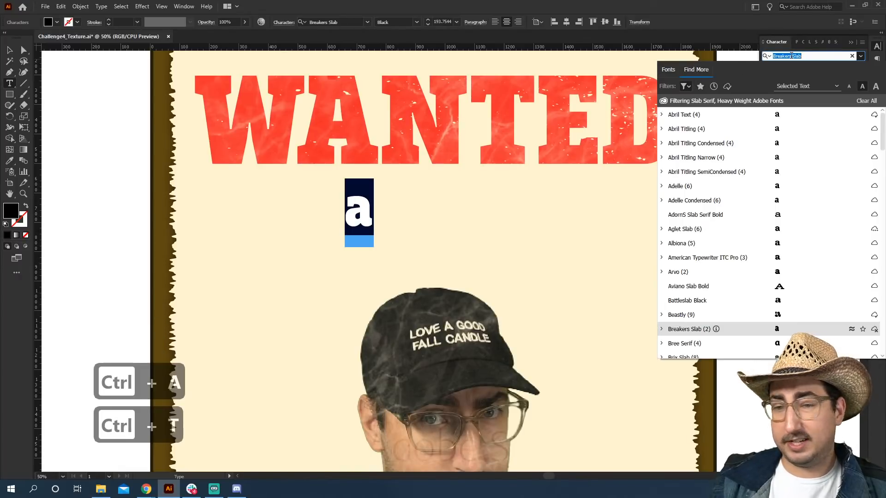
type("catc")
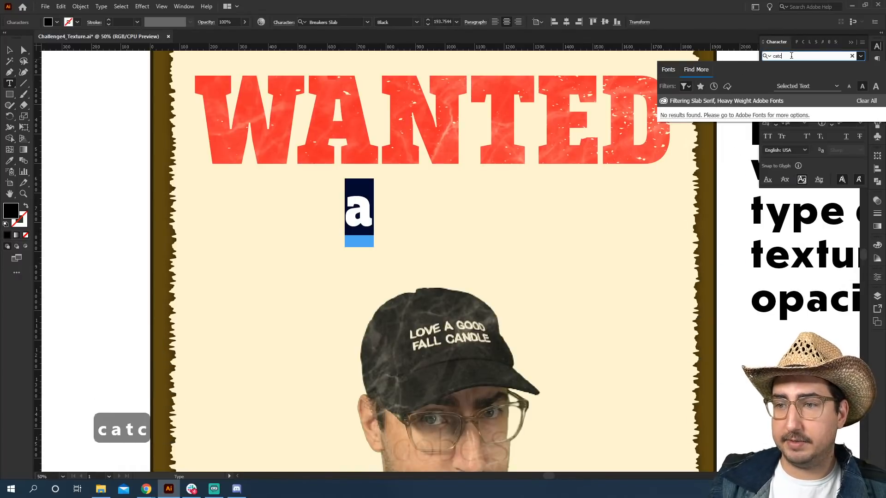
left_click(686, 86)
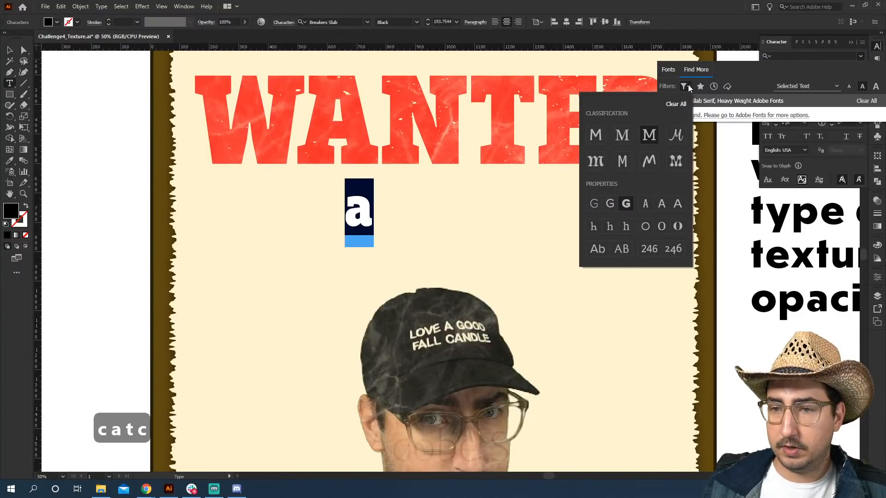
left_click(682, 106)
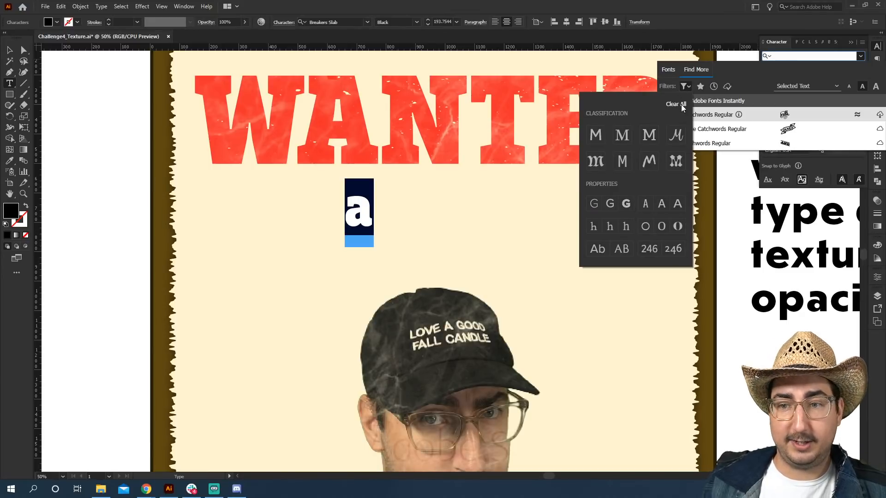
left_click(781, 70)
left_click(778, 57)
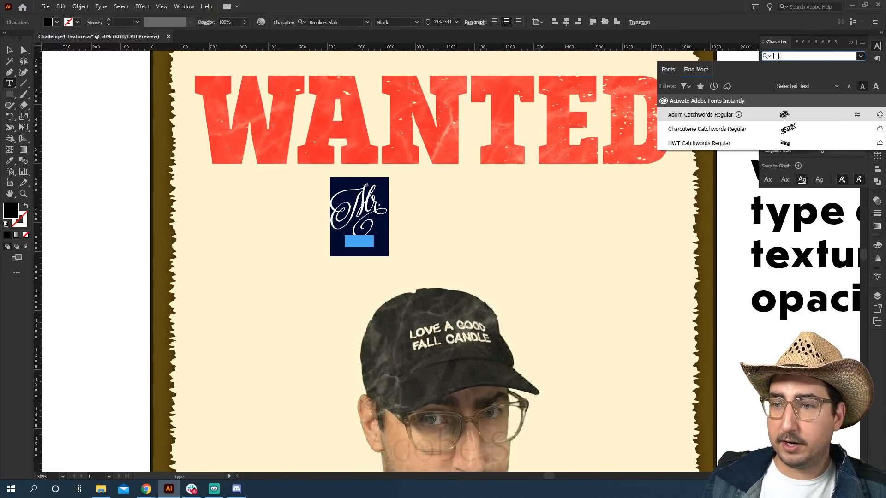
type("catch")
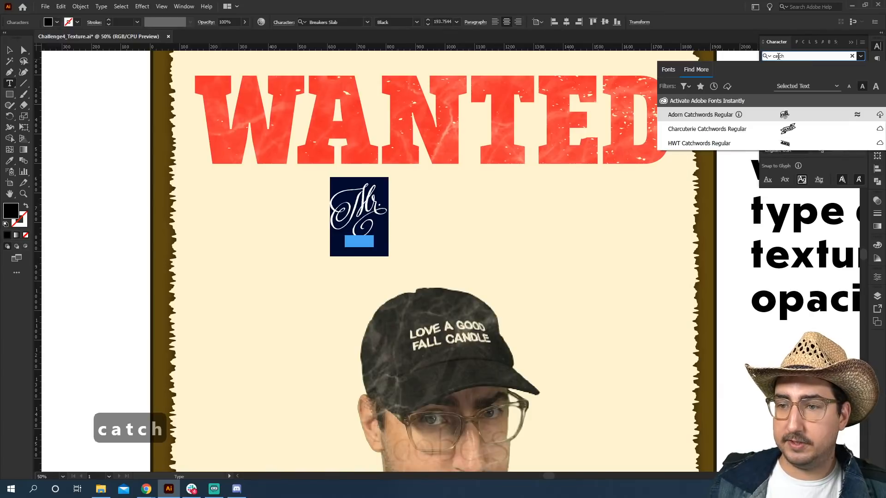
left_click(706, 144)
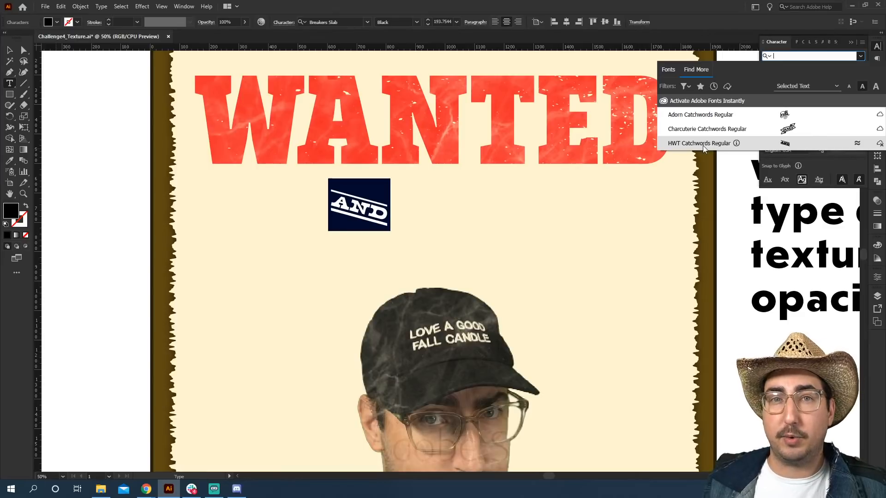
left_click(702, 143)
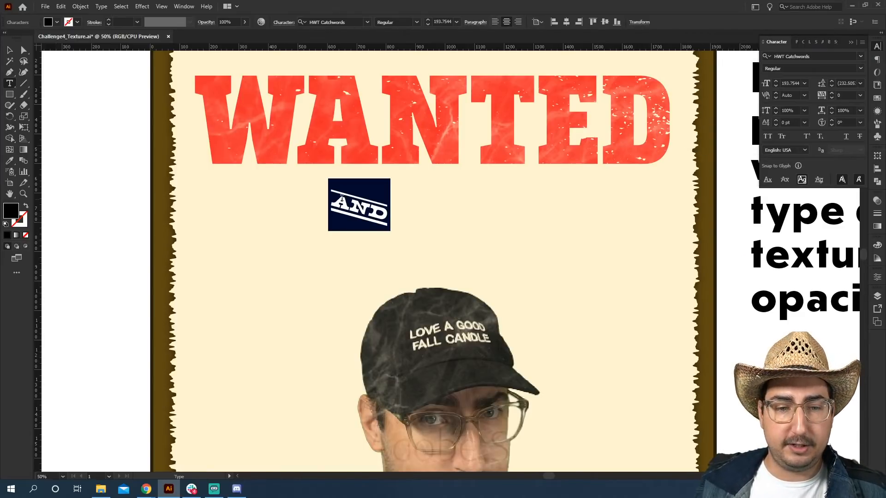
Replace the letter with AND, then scale the text up and move it left under the WANTED heading.
key("BackSpace")
type("AND")
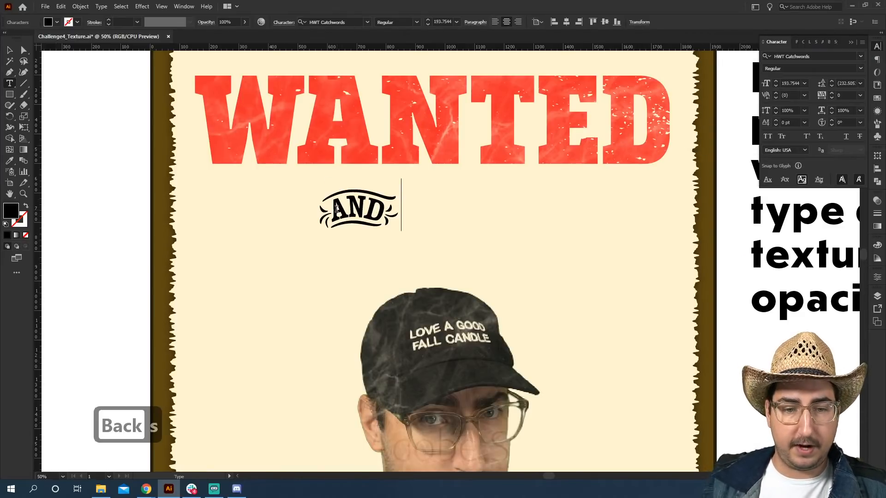
left_click(11, 50)
key("s")
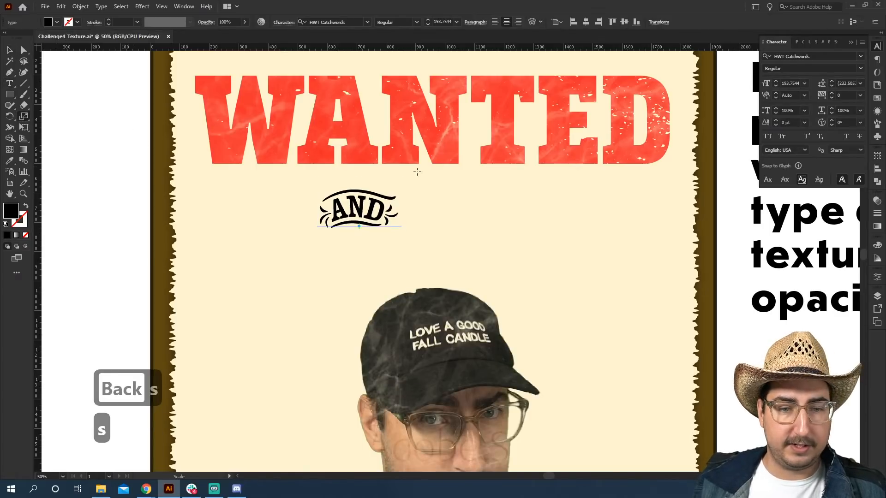
left_click_drag(426, 171, 461, 143)
key("v")
left_click_drag(380, 200, 285, 212)
key("s")
left_click_drag(365, 127, 386, 111)
key("v")
left_click_drag(270, 204, 273, 212)
left_click(111, 201)
key("t")
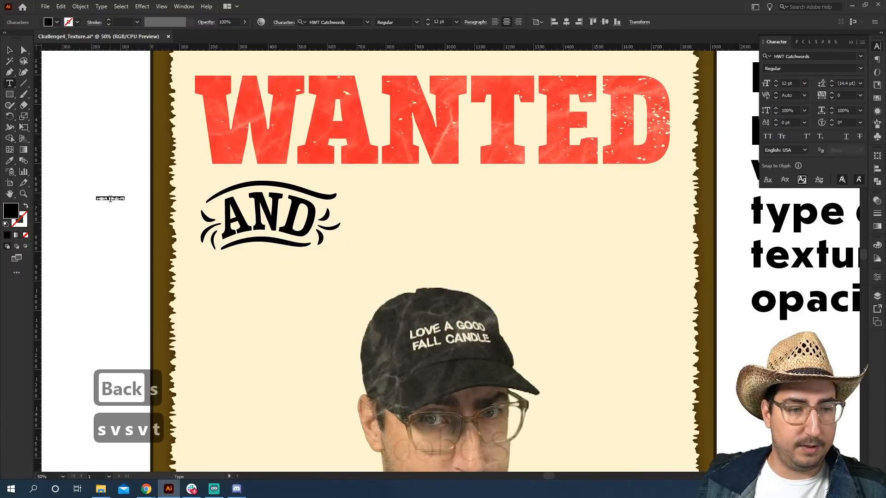
Scale up the small second AND text object, move it into the AND position and delete the original AND.
left_click(11, 48)
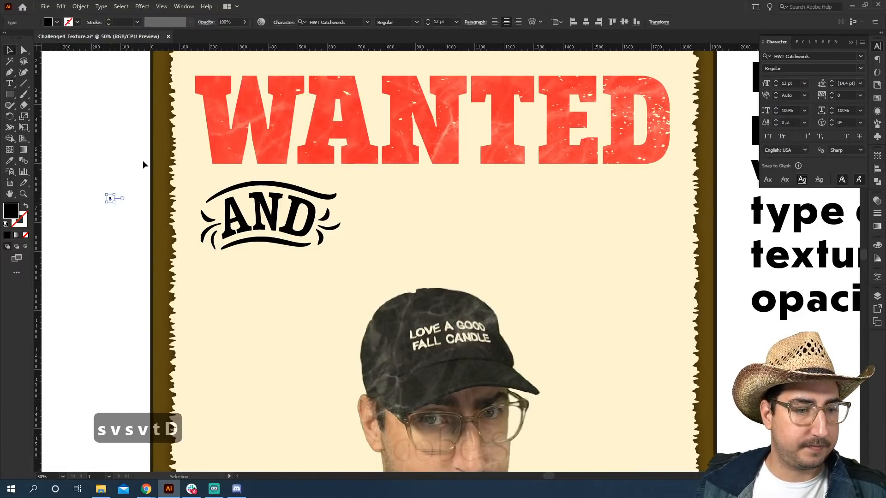
key("s")
left_click_drag(141, 184, 202, 116)
left_click_drag(141, 175, 254, 110)
key("v")
mouse_move(111, 177)
left_mouse_down()
mouse_move(332, 170)
mouse_move(371, 203)
mouse_move(218, 243)
left_mouse_up()
left_click(304, 236)
key("BackSpace")
key("shift+s")
left_click(260, 197)
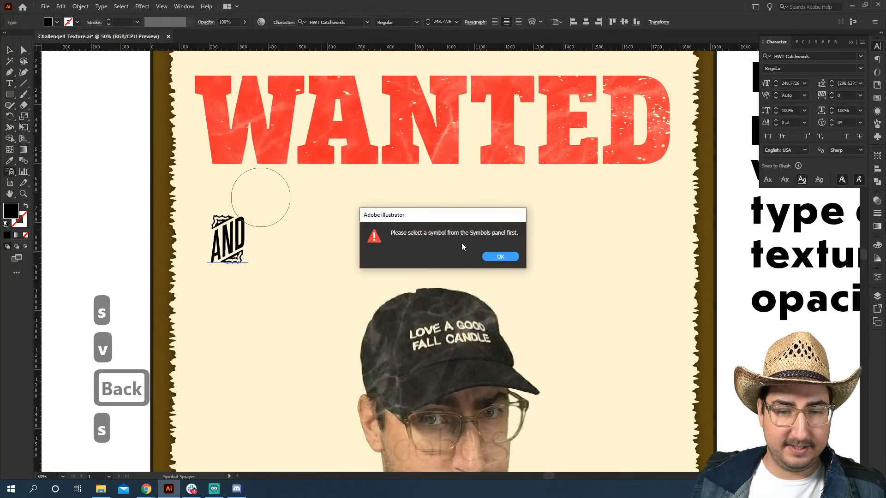
left_click(498, 257)
Scale the AND text up and drag out a copy of it to the right.
key("v")
key("s")
left_click_drag(280, 192, 340, 143)
key("v")
left_click_drag(224, 226, 371, 216)
Set the copy's font to Breakers Slab and retype its text as DANGEROUS.
left_click(113, 242)
key("t")
double_click(376, 230)
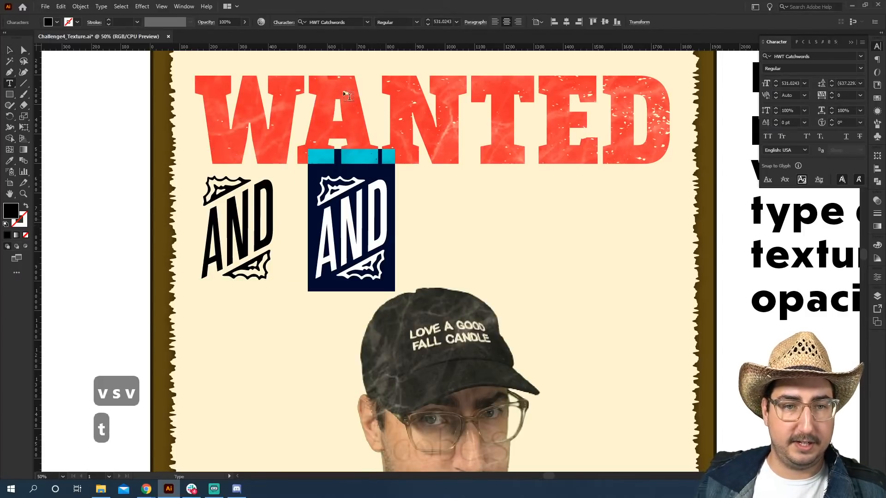
left_click(367, 22)
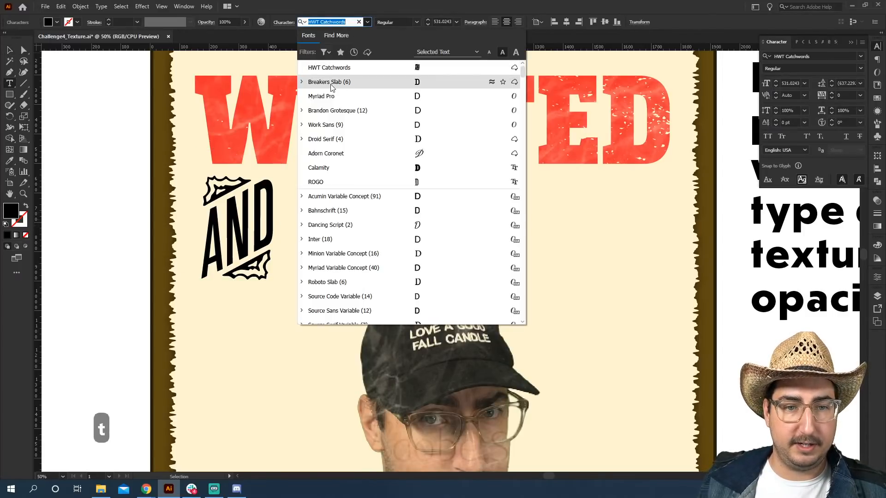
left_click(349, 81)
left_click(349, 185)
type("AND")
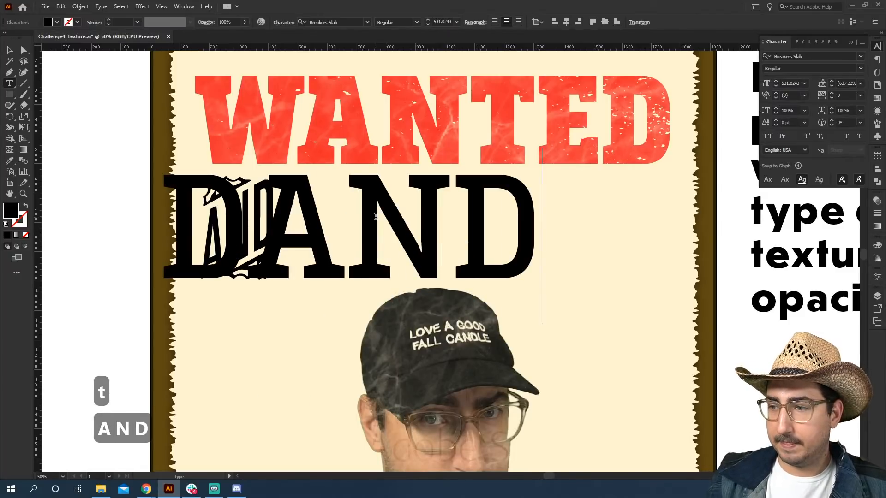
key("shift+BackSpace")
type("GEROUT")
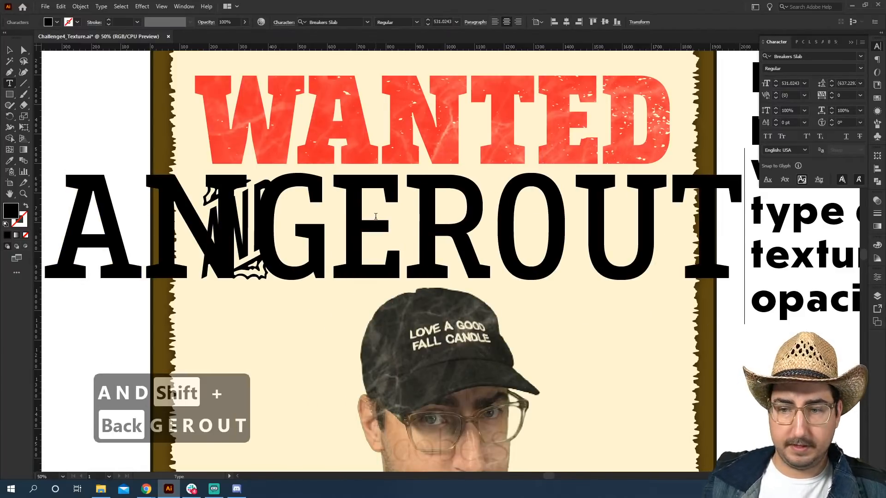
key("BackSpace")
type("S")
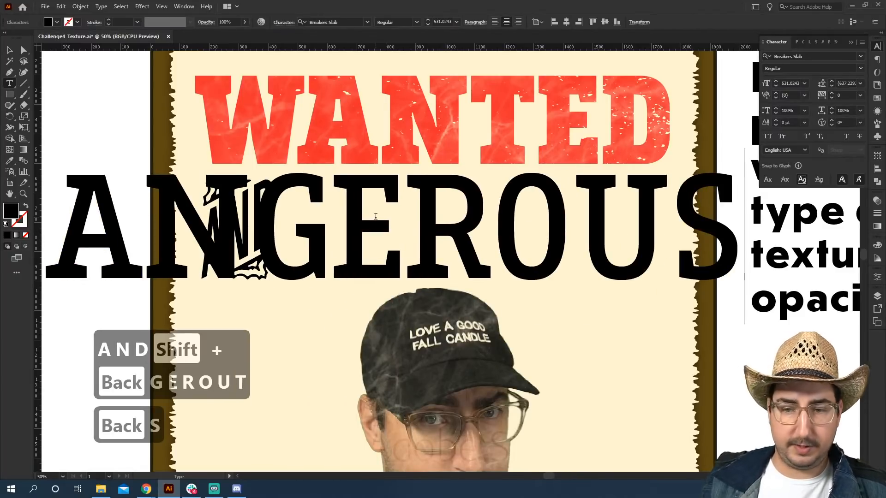
Scale DANGEROUS down, place it beside AND and stretch it to span the width under WANTED.
left_click(10, 51)
key("s")
left_click_drag(600, 144, 462, 223)
key("v")
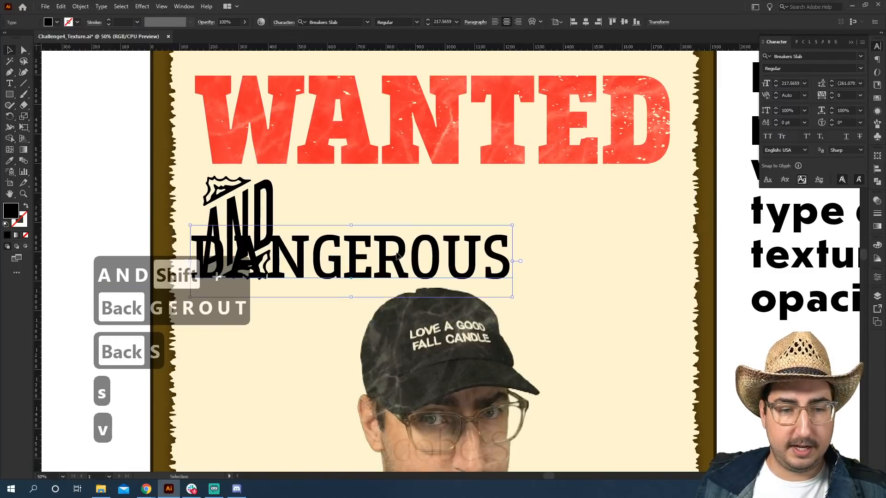
left_click_drag(397, 256, 491, 201)
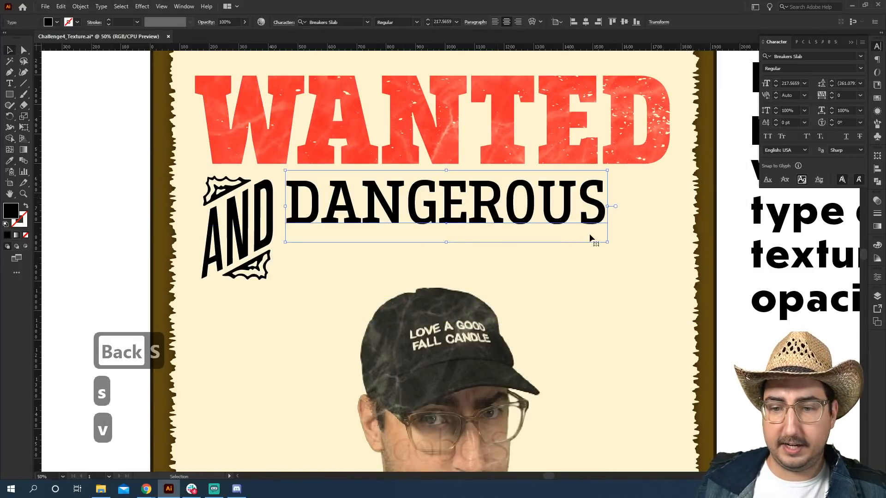
left_click_drag(606, 241, 673, 311)
left_click(685, 311)
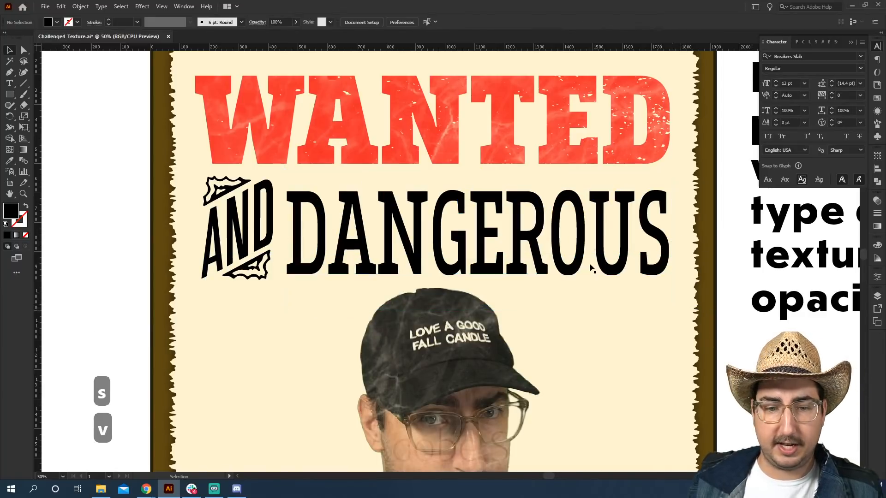
left_click(492, 235)
left_click_drag(480, 172, 481, 158)
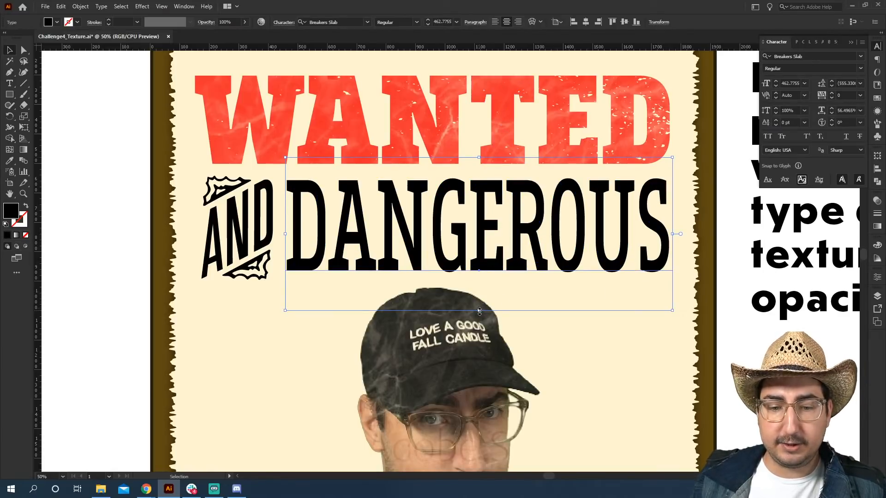
left_click_drag(489, 310, 506, 321)
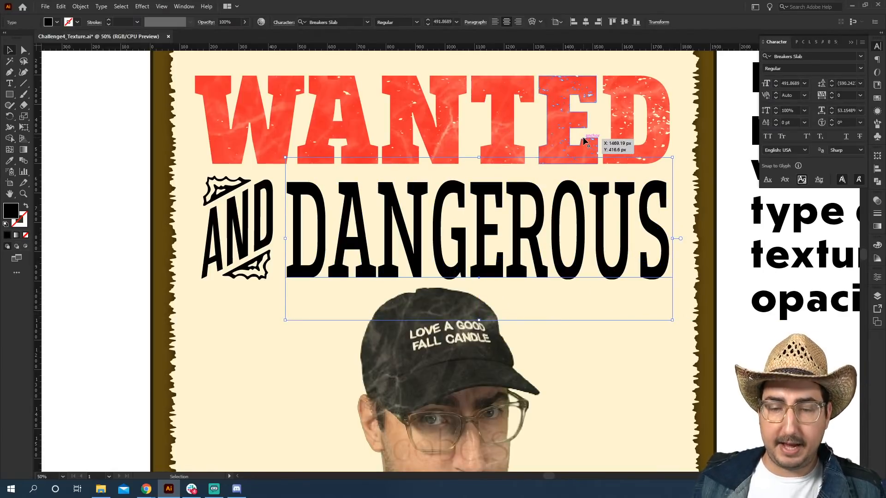
Color the AND and DANGEROUS text with the WANTED heading's red using the Eyedropper.
left_click(567, 98)
left_click(342, 199)
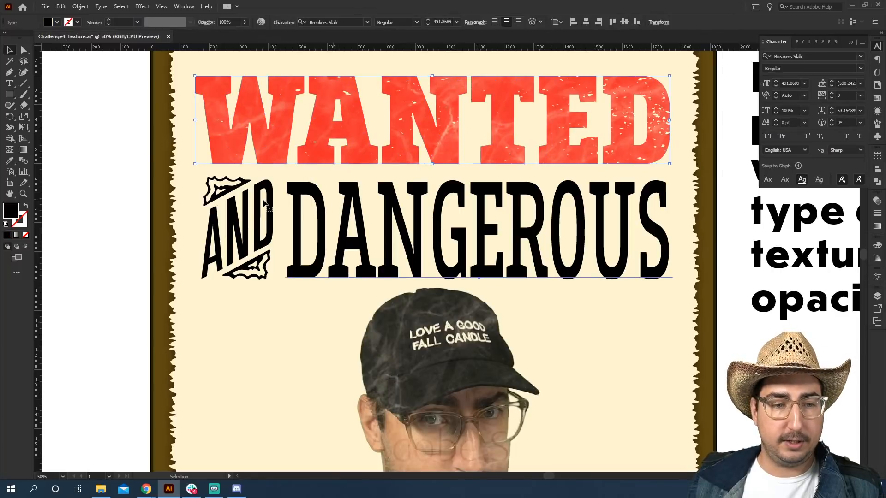
left_click(258, 217, "shift")
key("i")
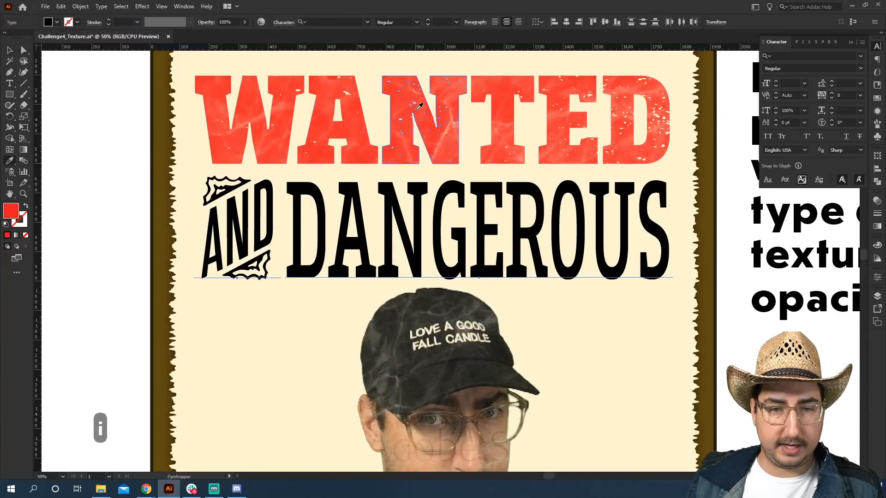
left_click(420, 122)
key("v")
left_click(129, 188)
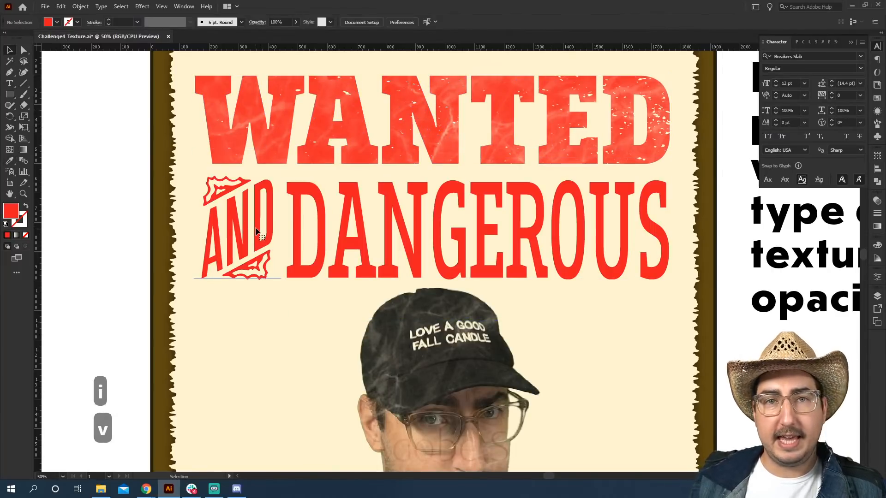
Select the WANTED heading and release its opacity mask.
left_click(257, 231)
left_click(366, 140)
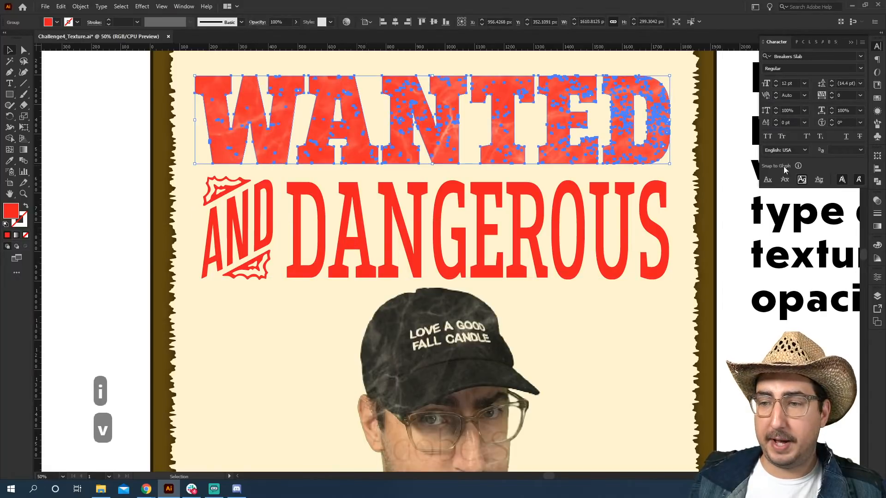
left_click(877, 201)
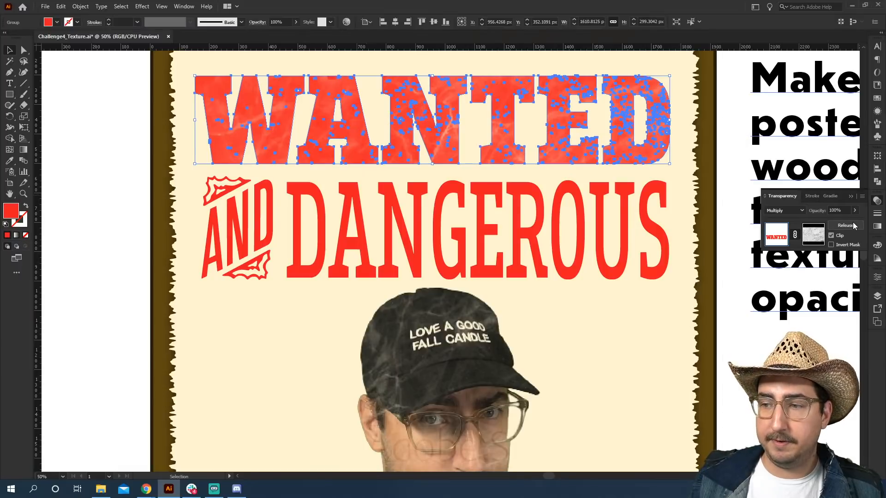
left_click(853, 225)
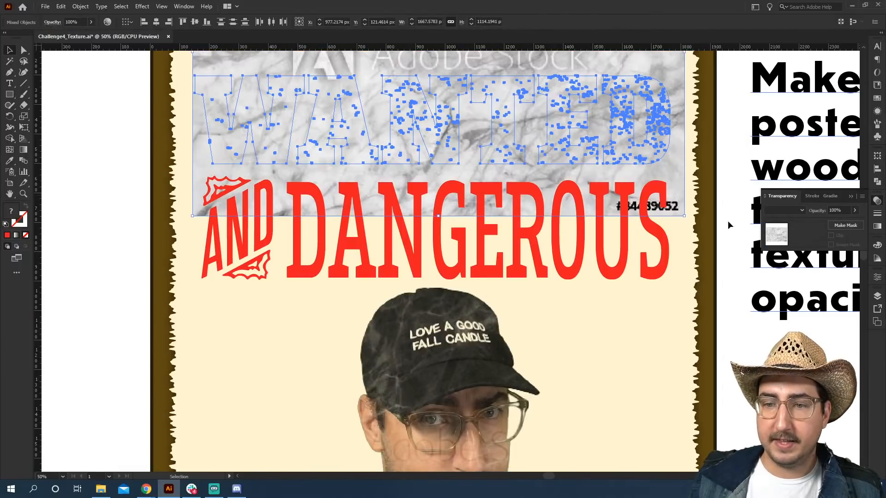
Bring the marble texture to the front and move it down below the headings.
left_click(683, 133)
left_click_drag(680, 131, 677, 194)
key("ctrl+shift+bracketright")
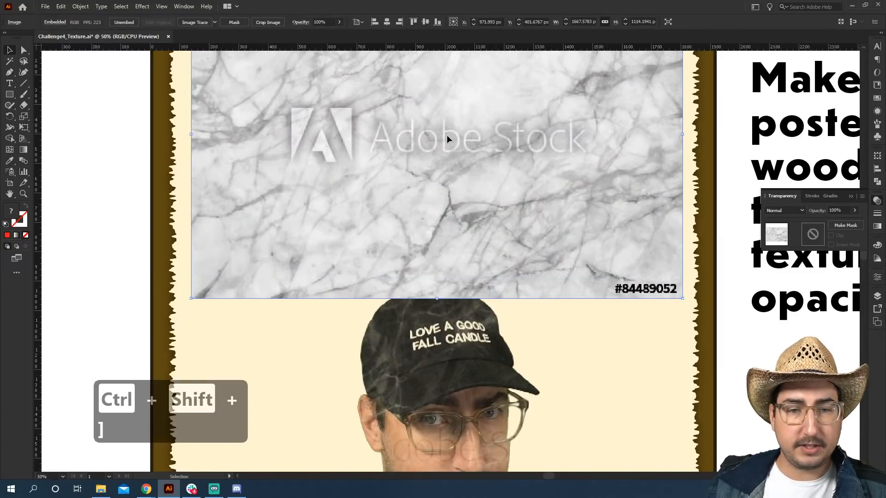
left_click_drag(447, 134, 436, 306)
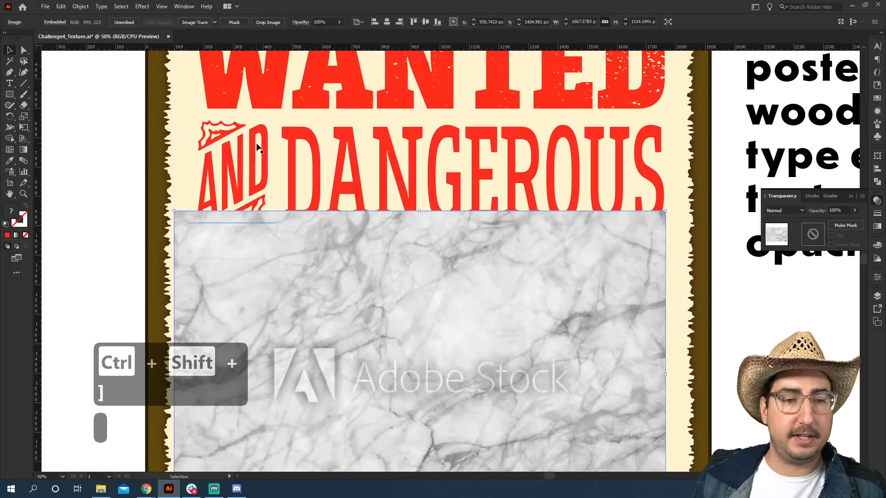
Select the WANTED, AND and DANGEROUS text together and make an opacity mask from them.
left_click(258, 148)
left_click(300, 139, "shift")
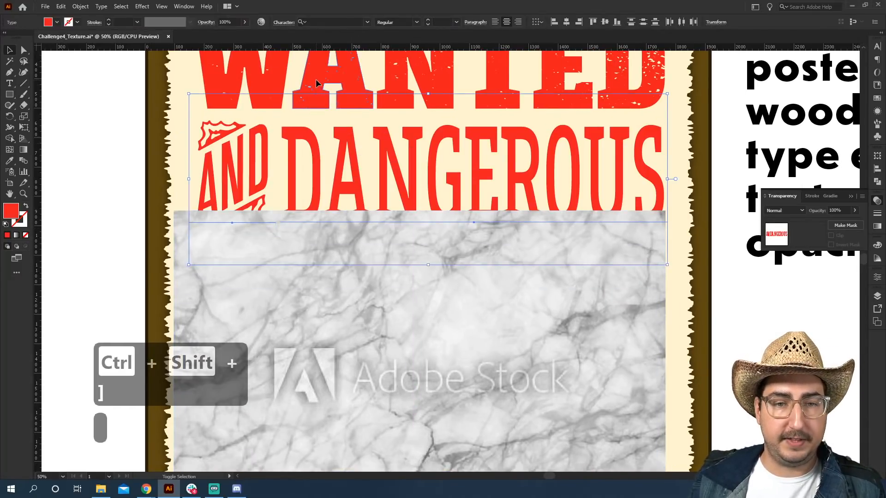
left_click(315, 94, "shift")
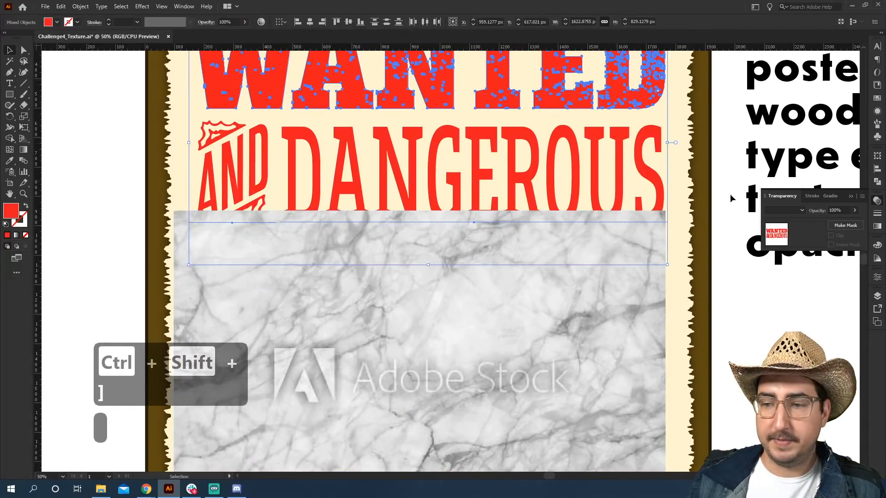
left_click(845, 226)
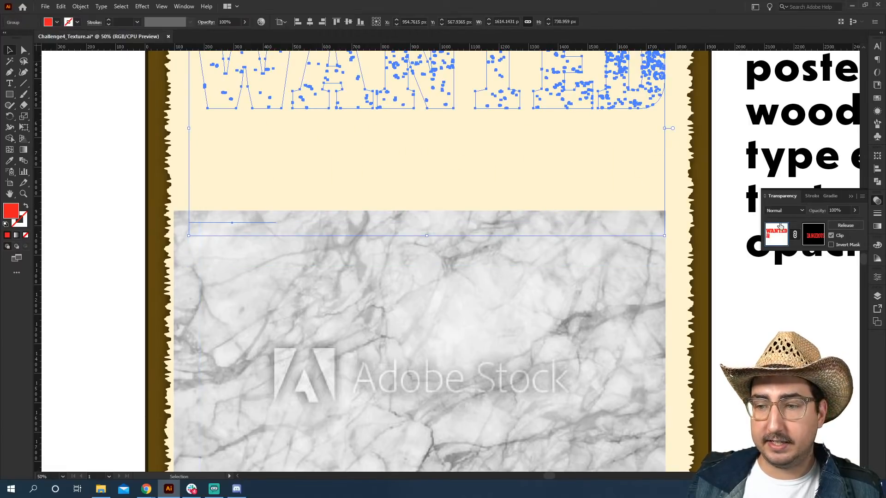
Undo the last mask and remake an opacity mask from the grouped headings together with the marble texture.
key("ctrl+z")
left_click(588, 182)
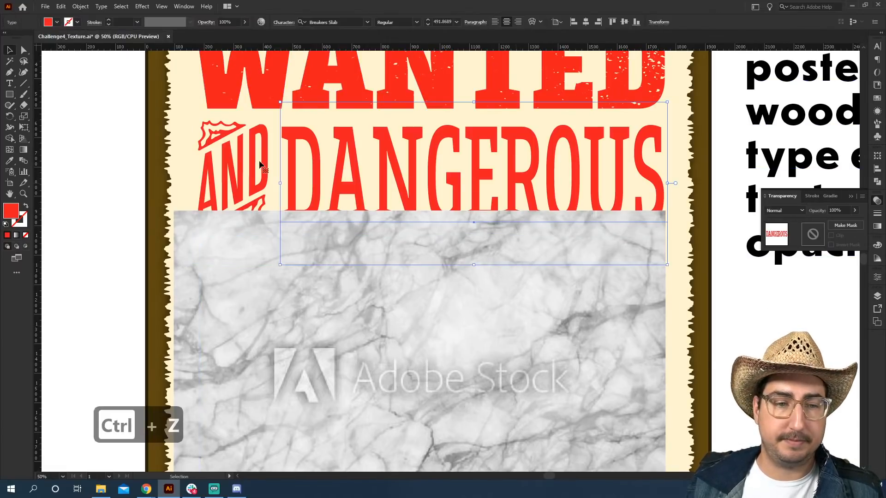
left_click(268, 89, "shift")
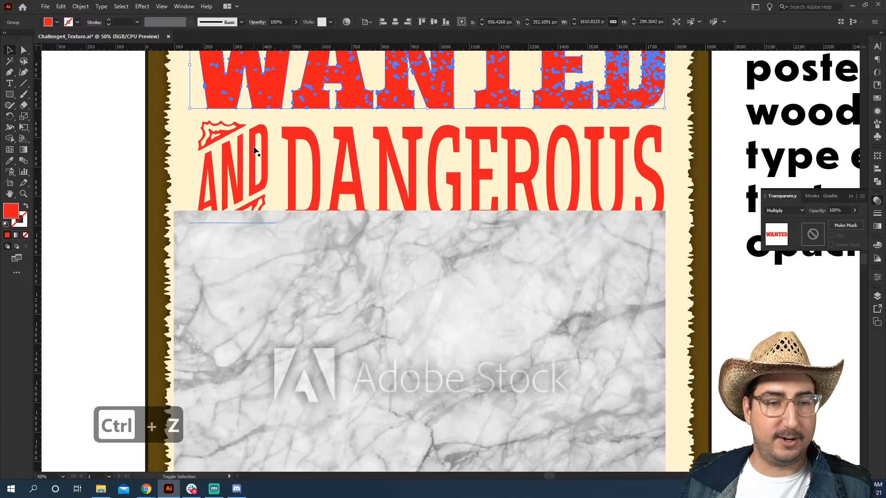
left_click(415, 254, "shift")
key("ctrl+g")
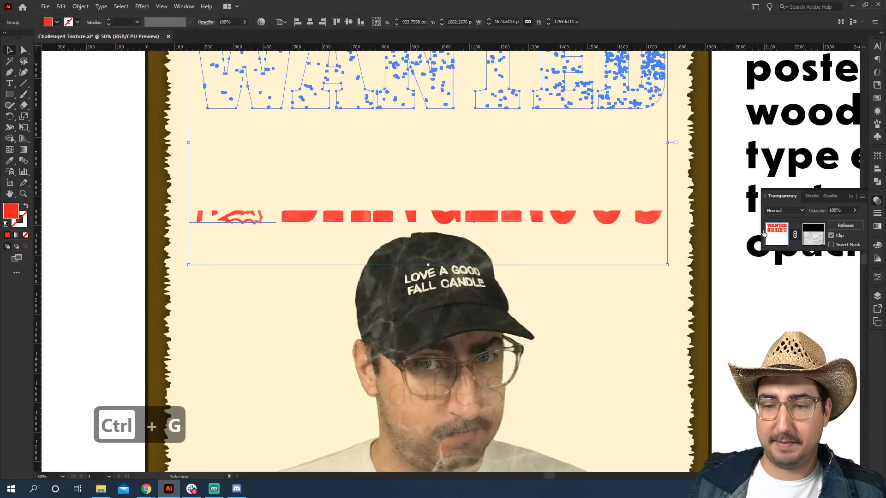
left_click(846, 225)
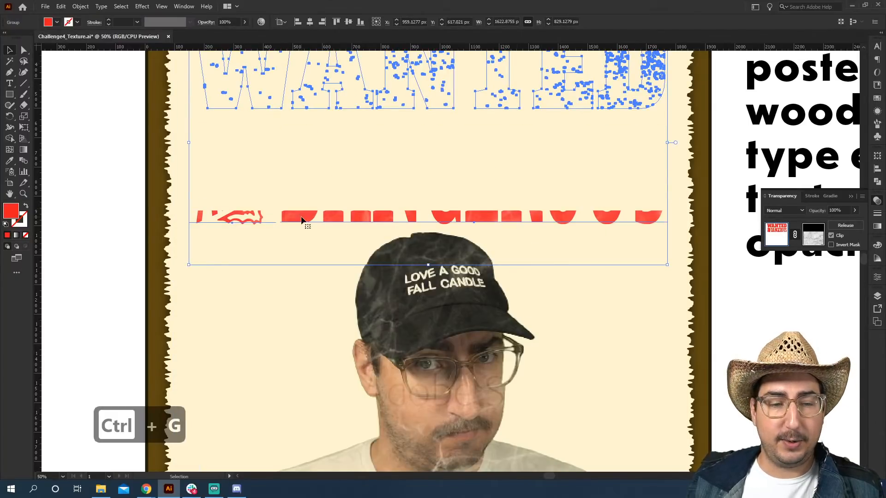
Edit the opacity mask, moving the marble texture up so it covers the headings, then return to the artwork.
left_click(813, 235)
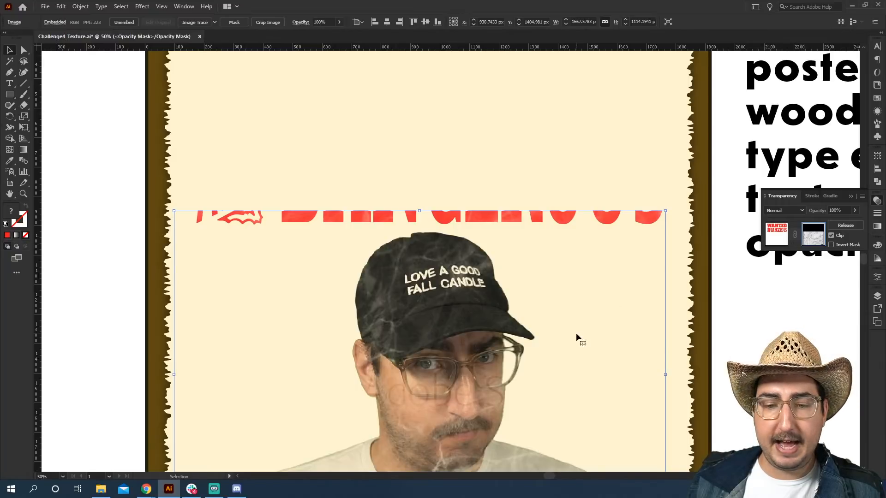
left_click_drag(575, 336, 577, 190)
left_click_drag(508, 245, 522, 353)
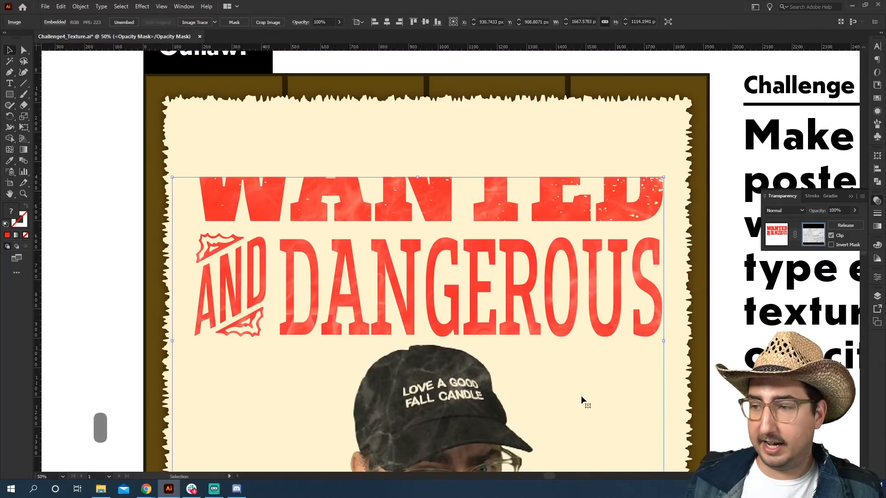
left_click_drag(581, 395, 580, 306)
left_click_drag(566, 366, 581, 363)
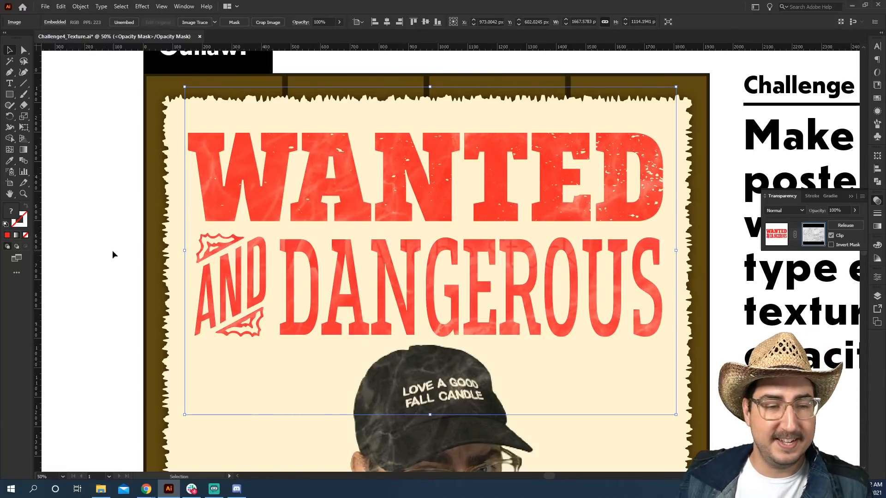
left_click(770, 238)
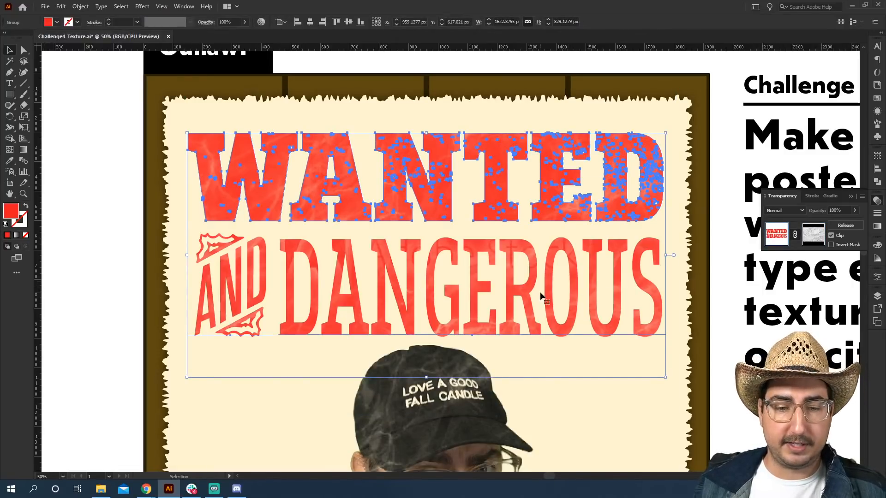
left_click(107, 193)
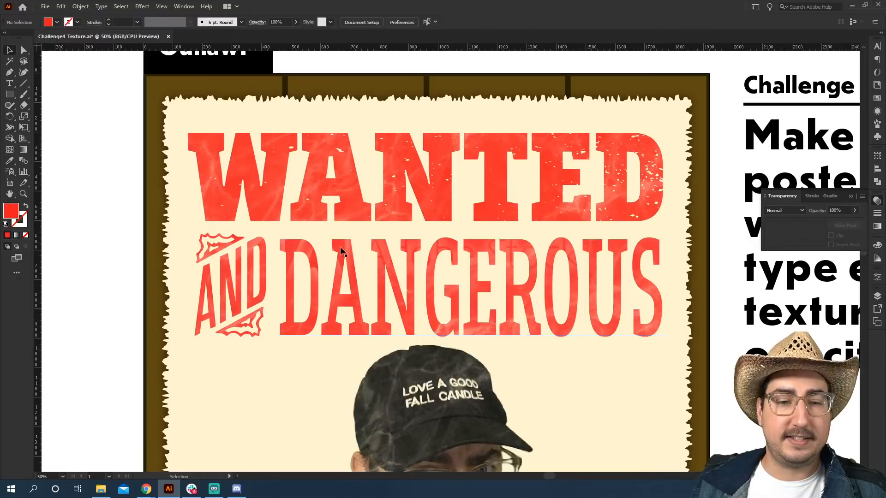
Replace the DANGEROUS text with AWESOME.
key("t")
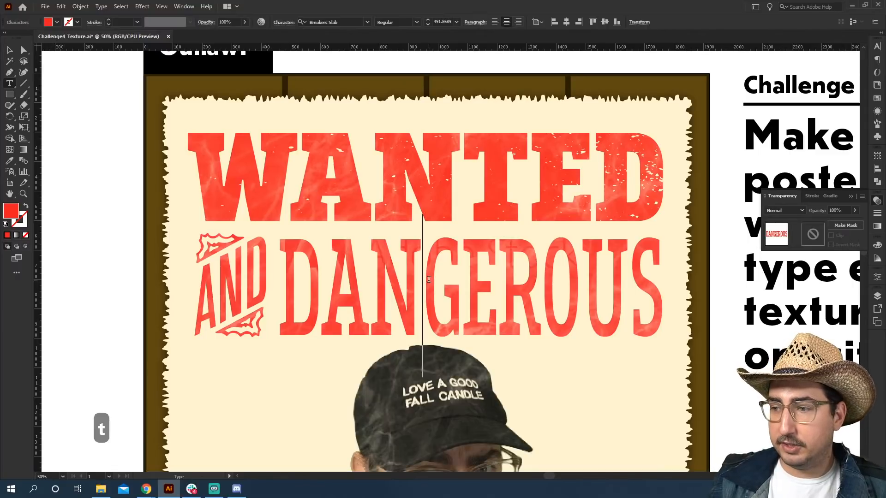
key("ctrl+a")
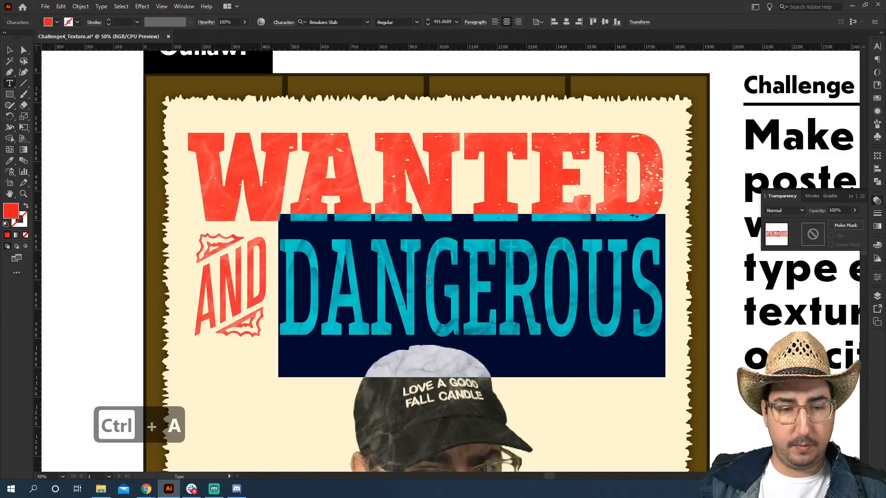
type("AWESOME")
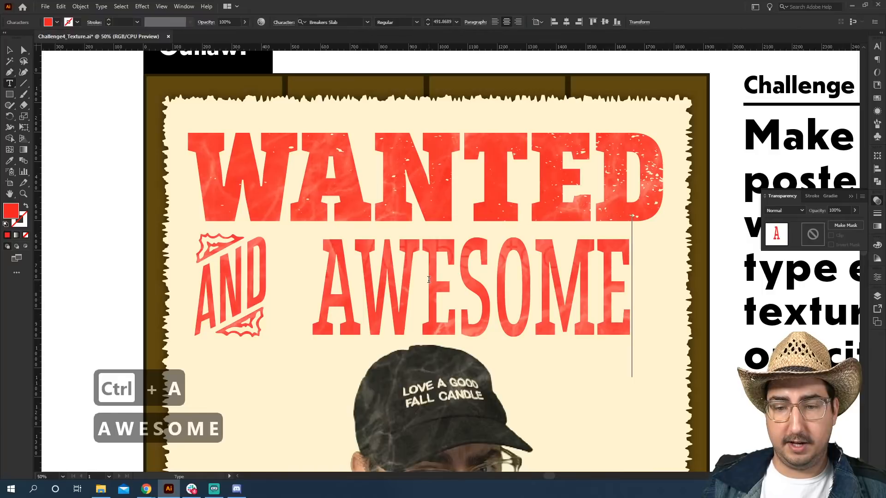
Move the AWESOME text left so it sits right beside AND.
left_click(10, 50)
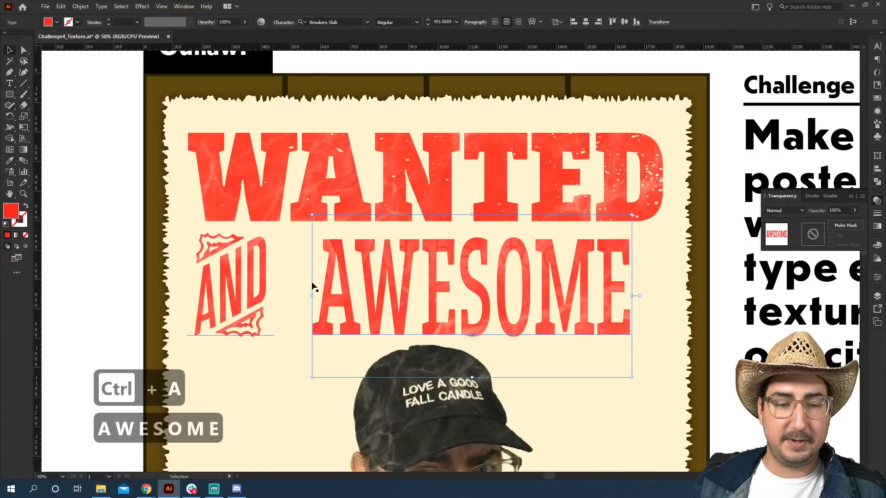
left_click_drag(313, 294, 268, 290)
left_click(93, 292)
Copy the wood-grain texture lying beside the artboard.
key("z")
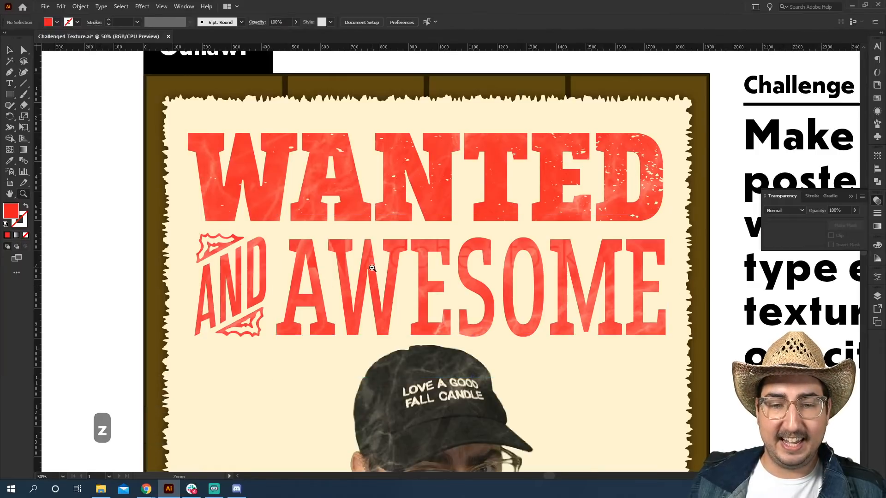
left_click(373, 266, "alt")
left_click(404, 271, "alt")
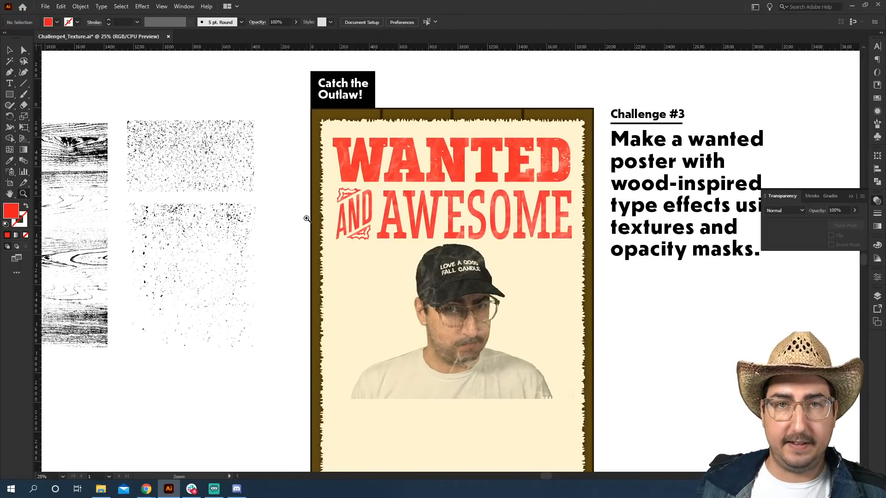
key("v")
left_click(103, 171)
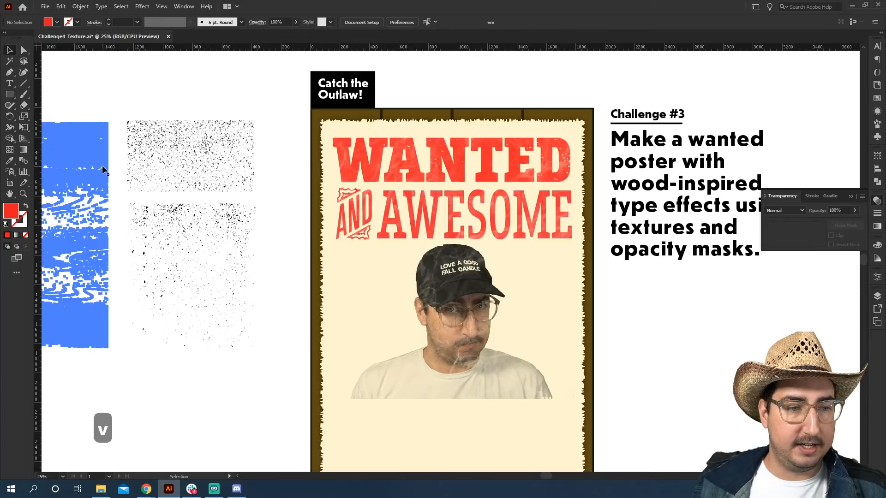
left_click(103, 170)
key("ctrl+c")
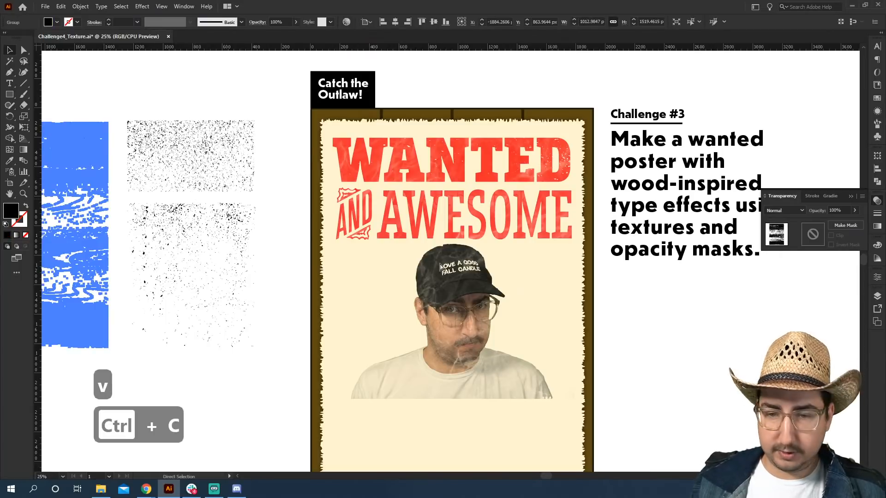
Release the headings' opacity mask and move the marble texture off to the side of the poster.
left_click(502, 215)
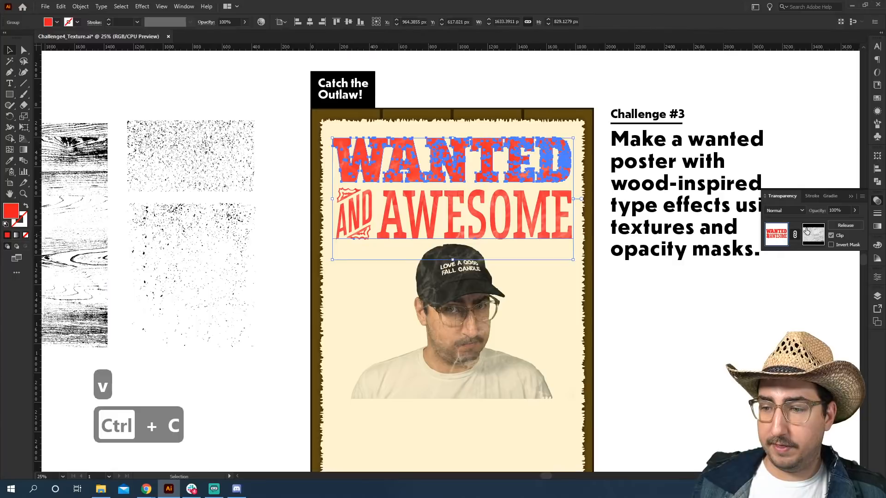
left_click(805, 234)
left_click(845, 226)
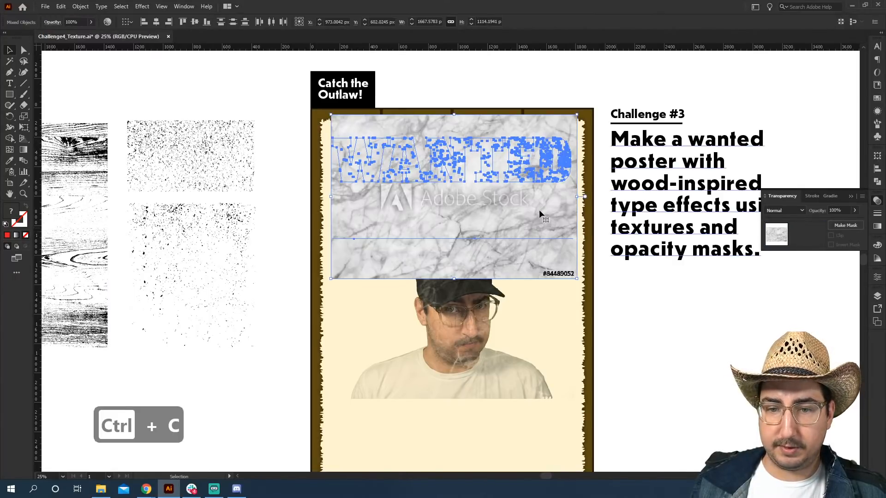
left_click(571, 276)
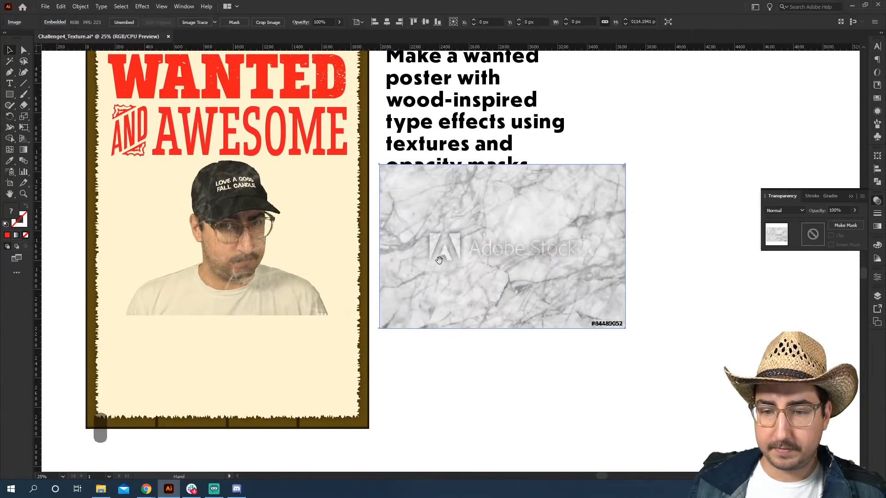
Paste the wood texture, rotate it -90° and move it to an empty area below the marble.
key("ctrl+v")
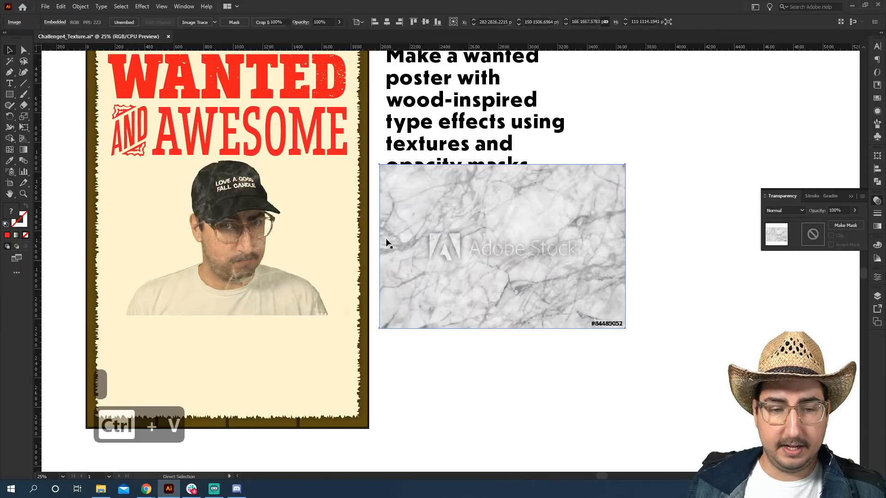
key("r")
left_click_drag(408, 137, 614, 212)
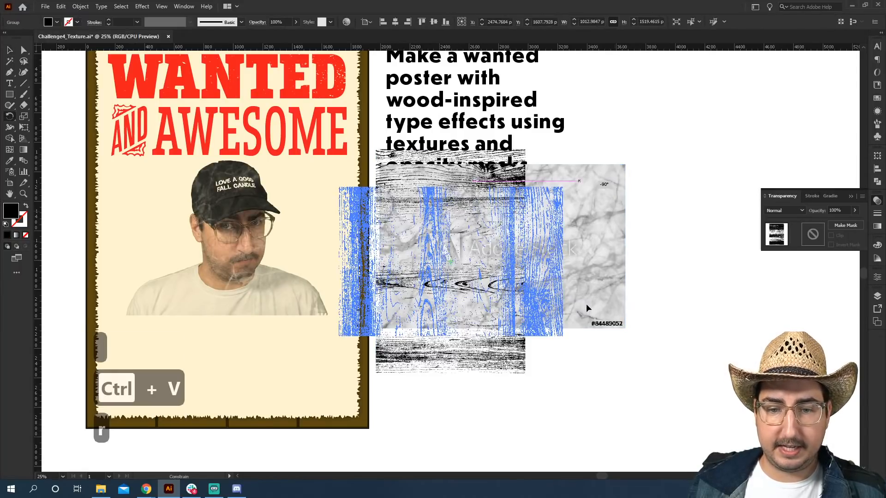
key("space")
left_click_drag(587, 304, 580, 211)
key("v")
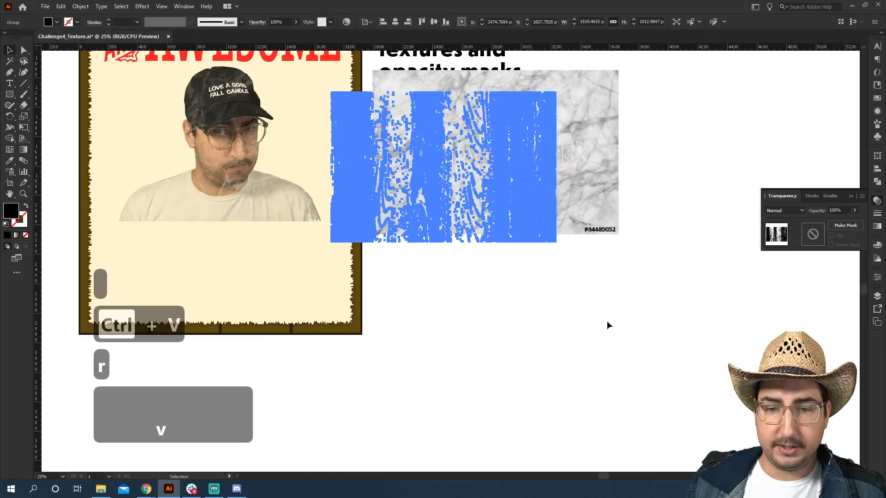
left_click_drag(528, 185, 637, 362)
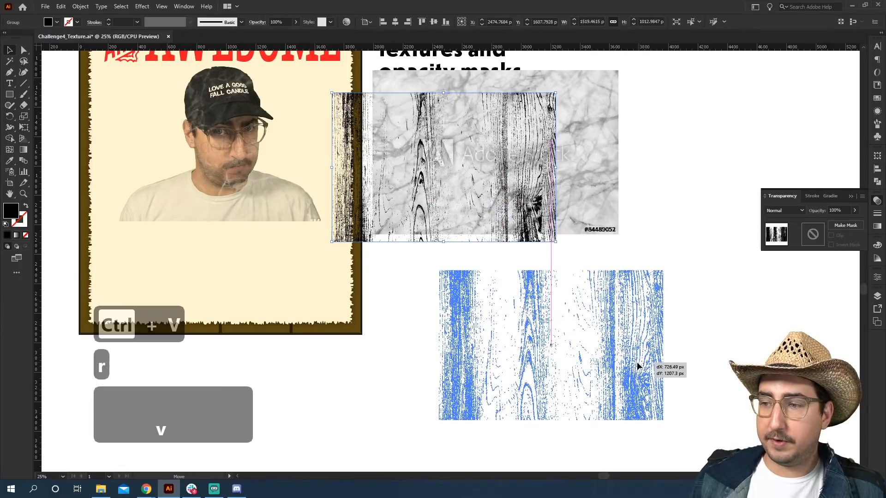
left_click_drag(710, 345, 708, 346)
left_click(708, 346)
Draw a white rectangle behind the wood texture and group the two together.
key("m")
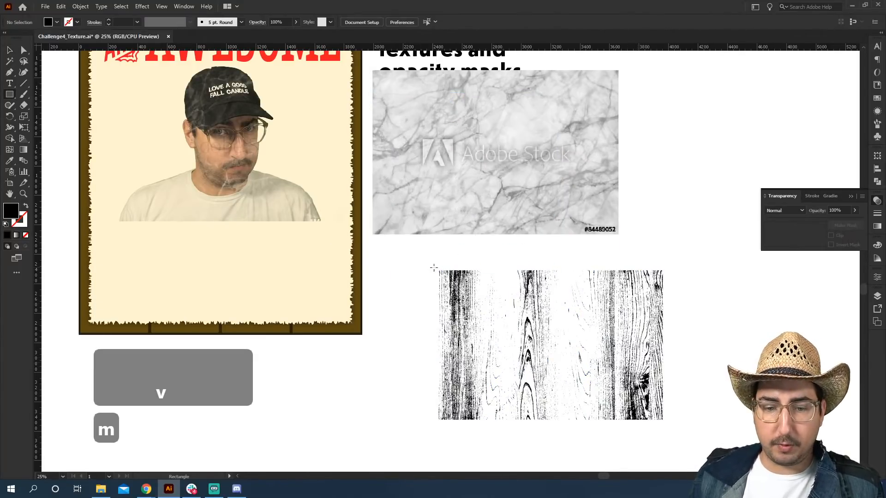
left_click_drag(433, 268, 666, 422)
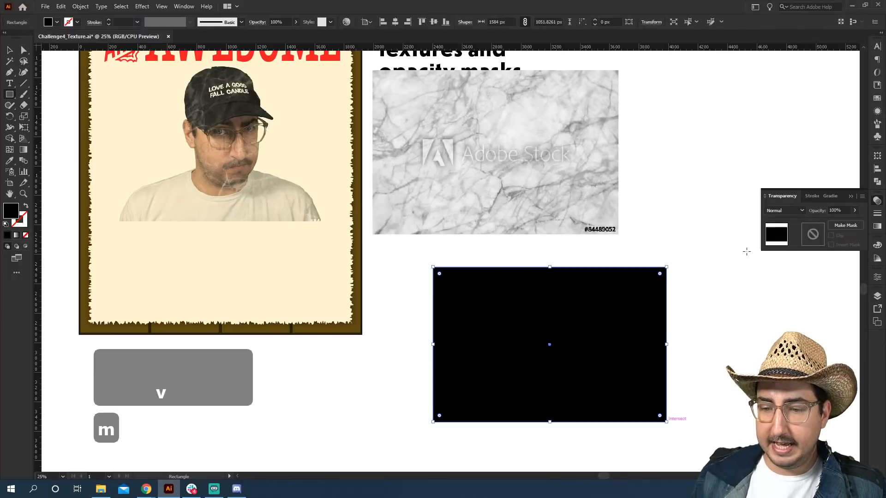
left_click(877, 98)
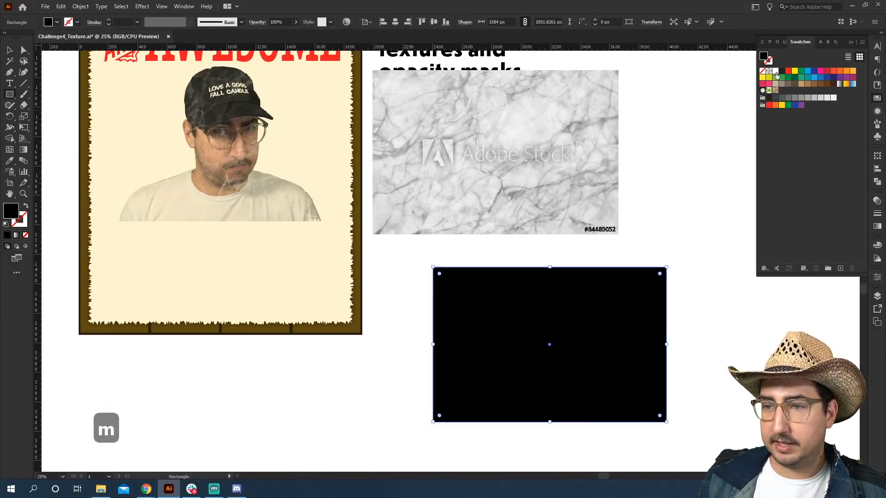
left_click(776, 71)
key("ctrl+shift+bracketleft")
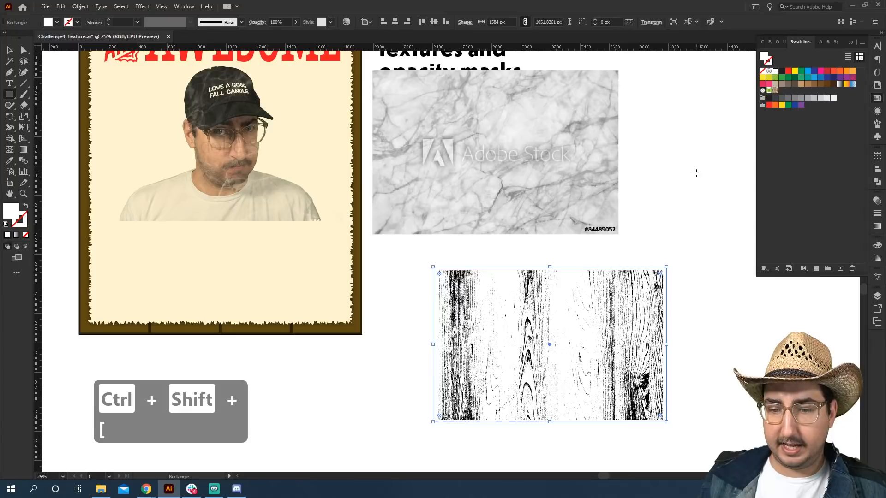
key("v")
left_click_drag(690, 276, 571, 375)
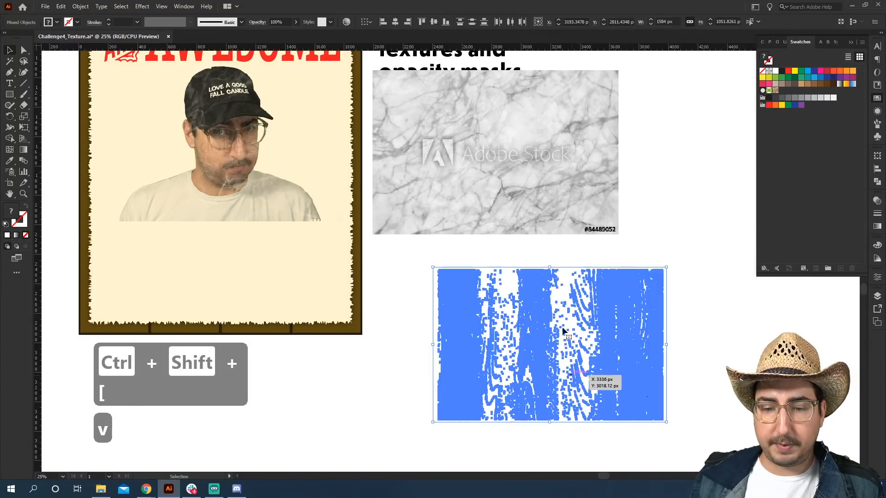
key("ctrl+g")
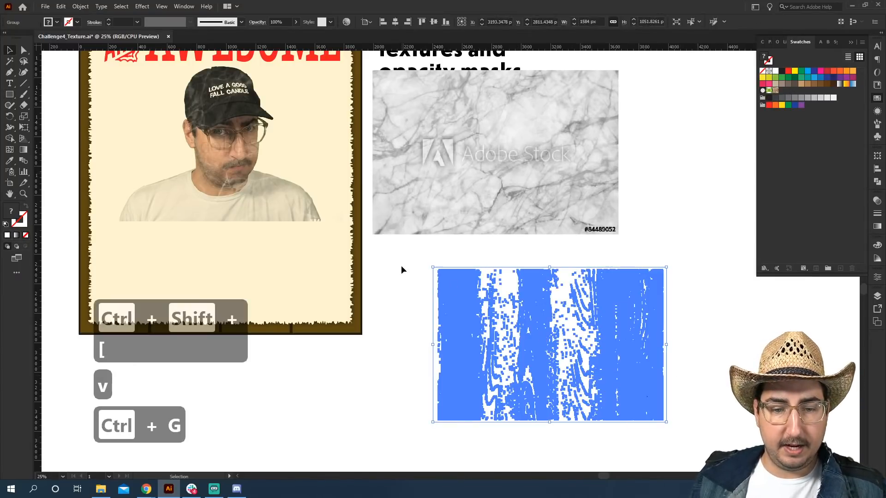
Move the wood texture group over the headings and scale it up to about 110%.
left_click(402, 270)
left_click_drag(515, 322, 461, 306)
left_click_drag(470, 266, 409, 192)
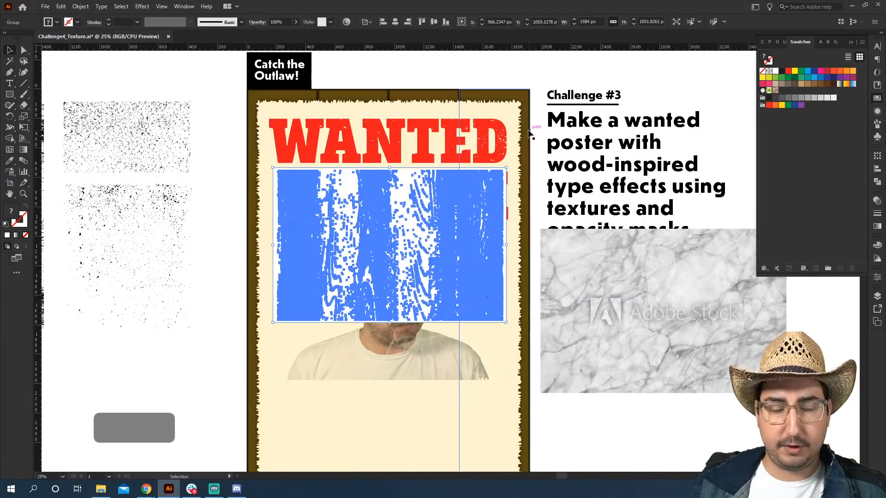
key("s")
left_click_drag(544, 121, 545, 116)
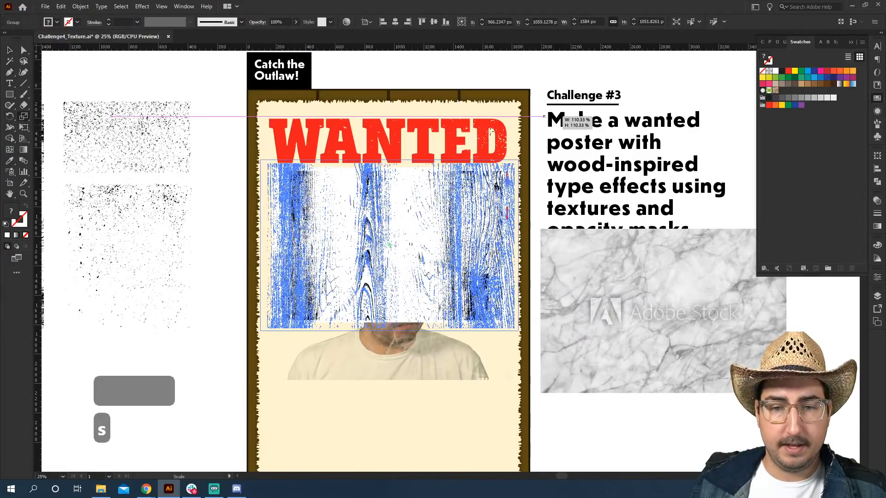
Select the headings and the wood texture group and make an opacity mask from them.
key("v")
left_click(455, 133)
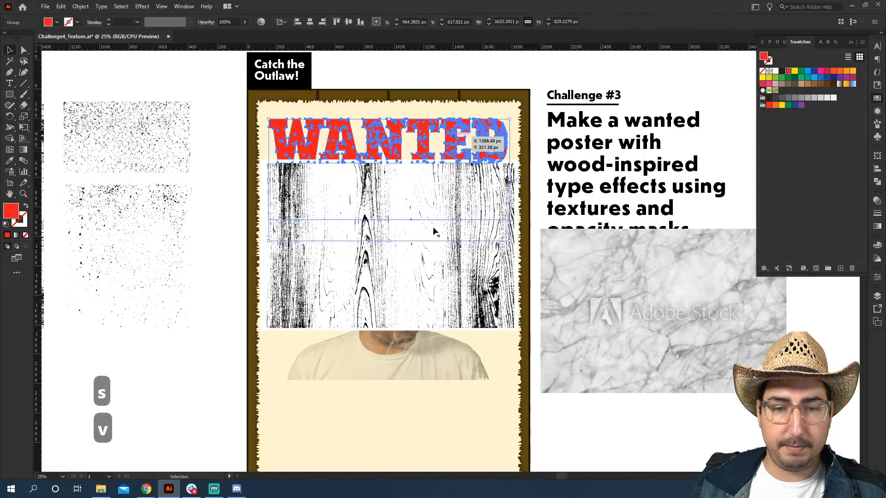
left_click(441, 290, "shift")
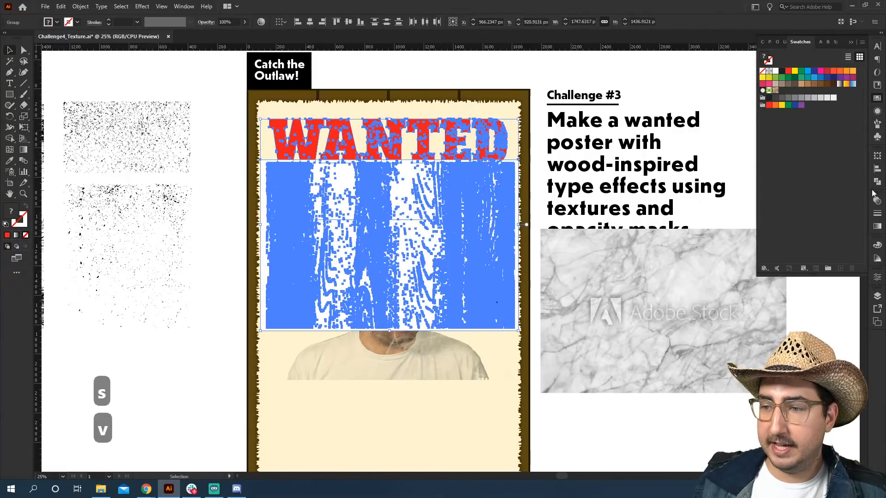
left_click(878, 203)
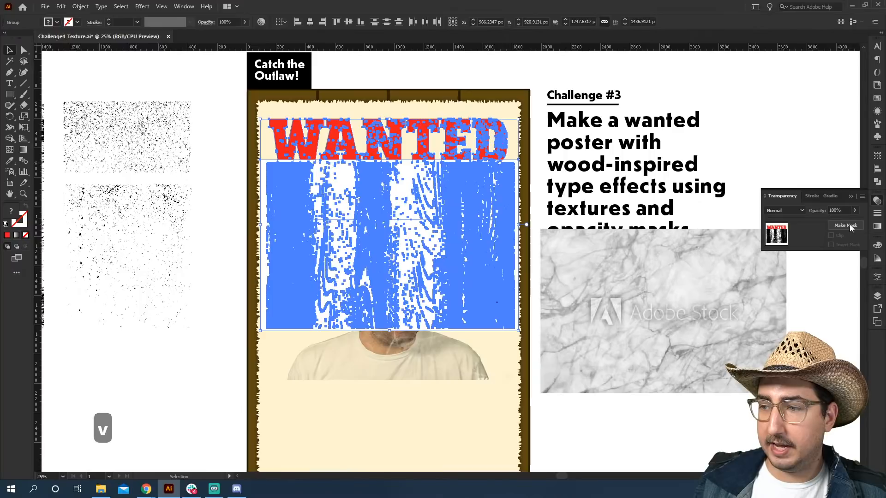
left_click(847, 226)
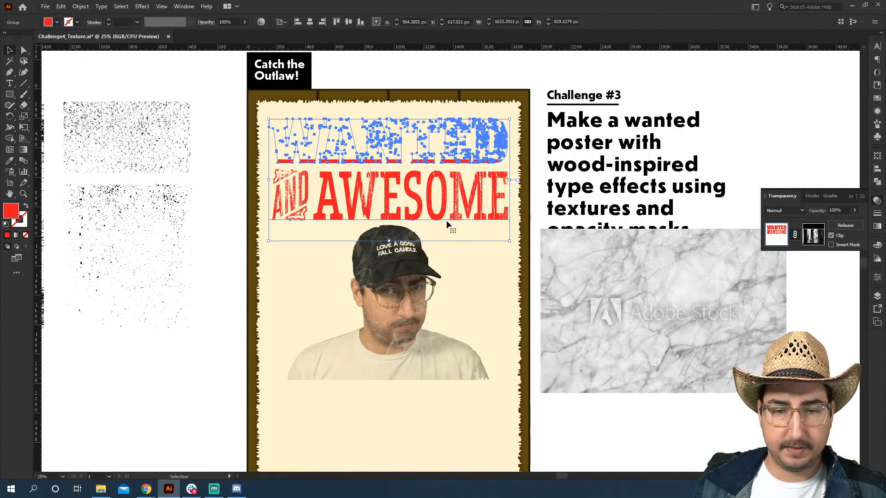
Edit the opacity mask, shifting the wood texture up over the headings, then return to the artwork.
left_click(814, 235)
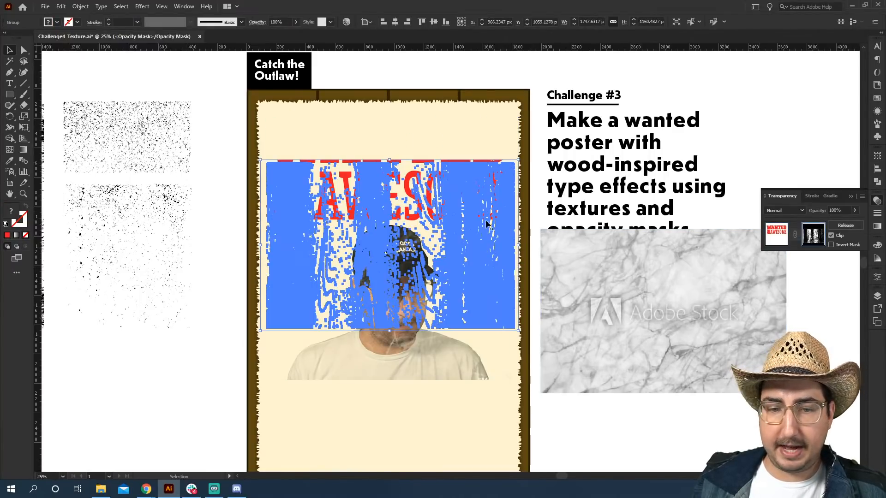
left_click_drag(458, 240, 460, 179)
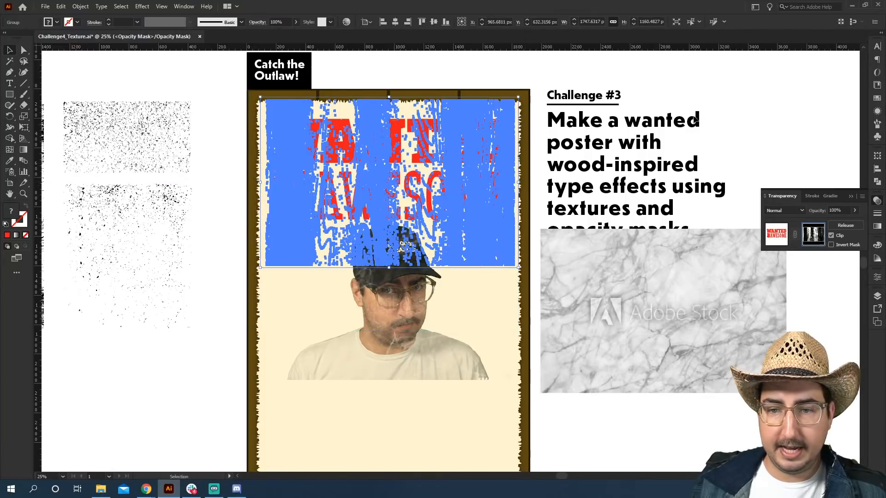
left_click(727, 99)
left_click(777, 234)
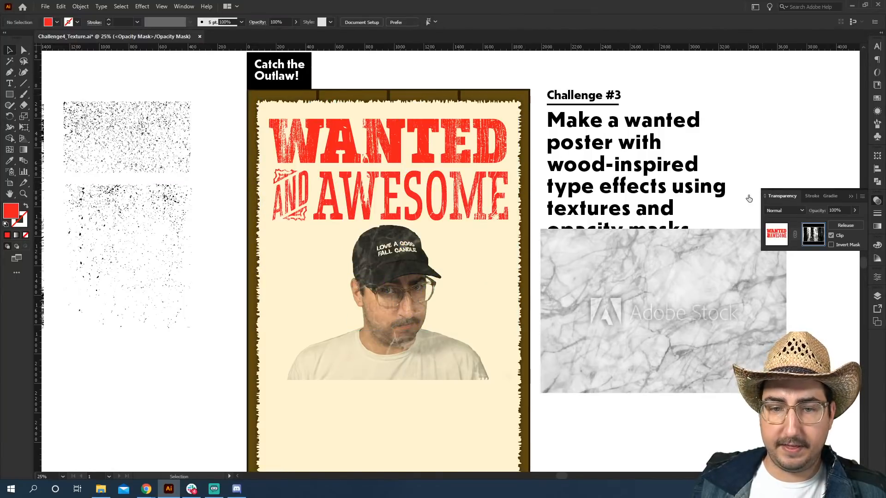
Zoom in on the wood-textured headings to inspect them.
left_click(715, 105)
key("z")
left_click(412, 206)
left_click(468, 224)
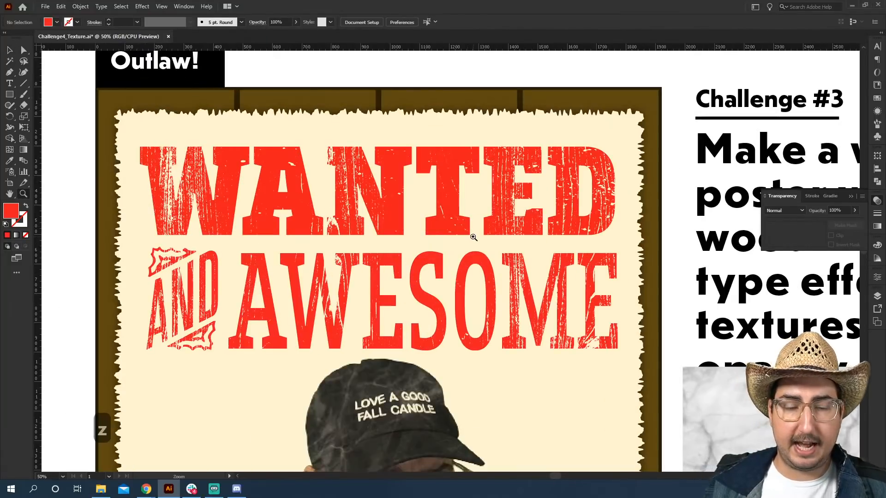